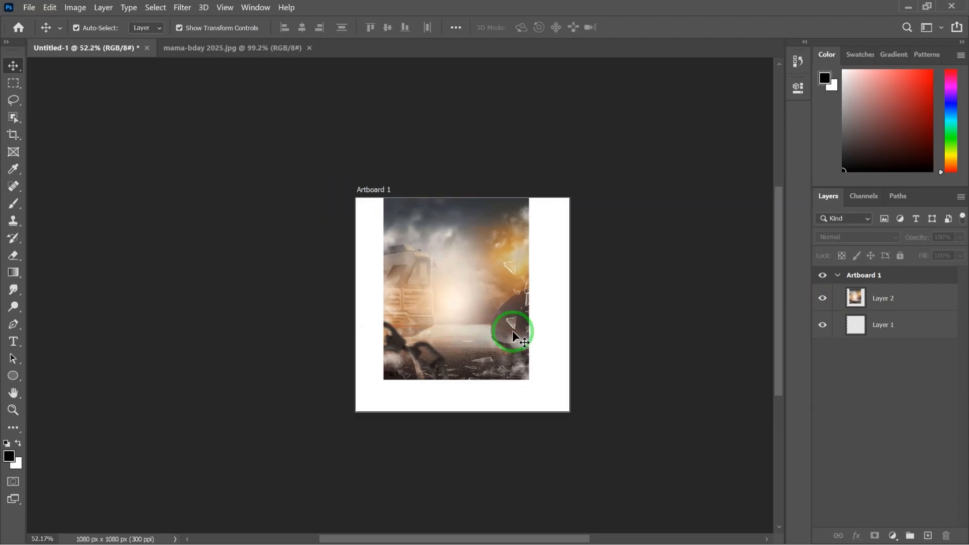
Step: Enlarge the smoky background image on Layer 2 until it covers the whole artboard
scroll(513, 331, up, 3)
click(476, 328)
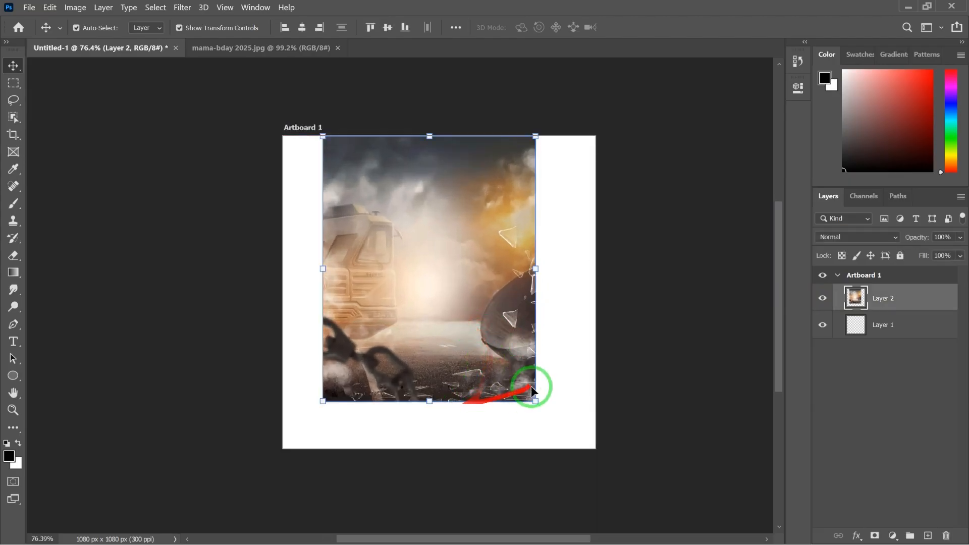
drag(533, 399, 587, 465)
drag(323, 467, 241, 464)
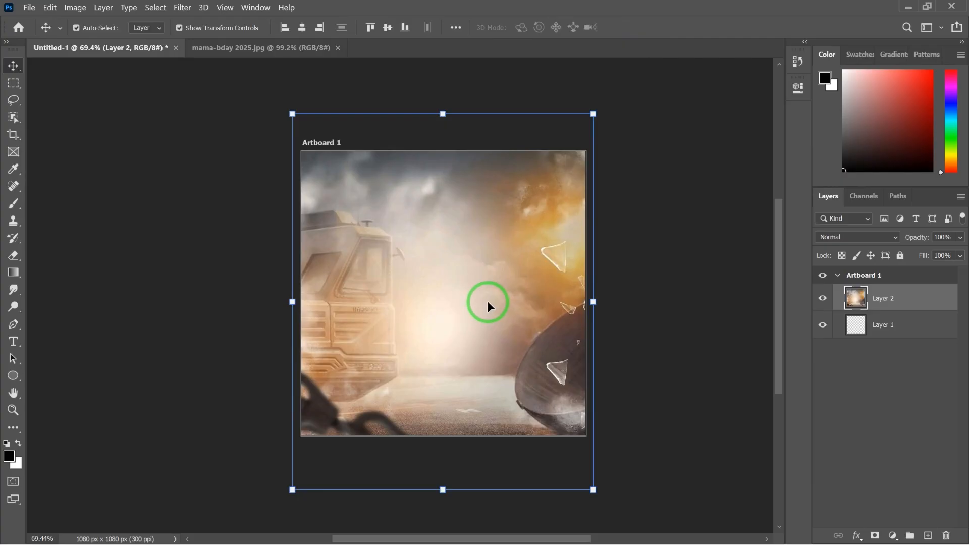
Step: Apply a Gaussian Blur to the background image on Layer 2
drag(475, 291, 229, 60)
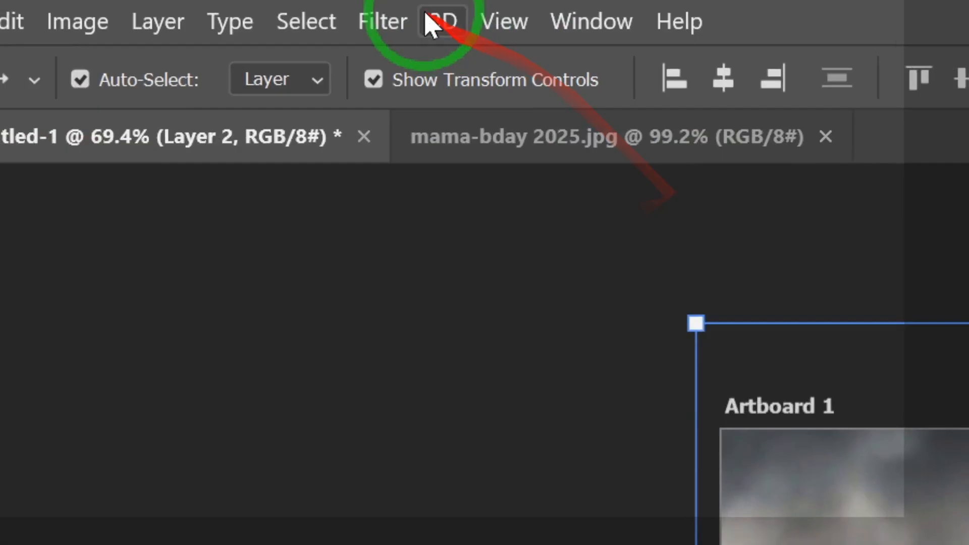
click(182, 7)
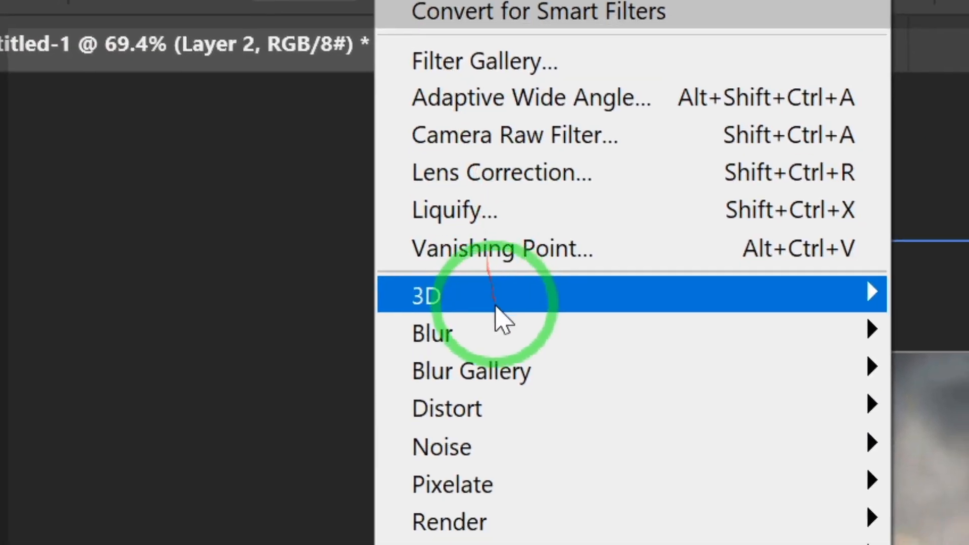
mouse_move(502, 335)
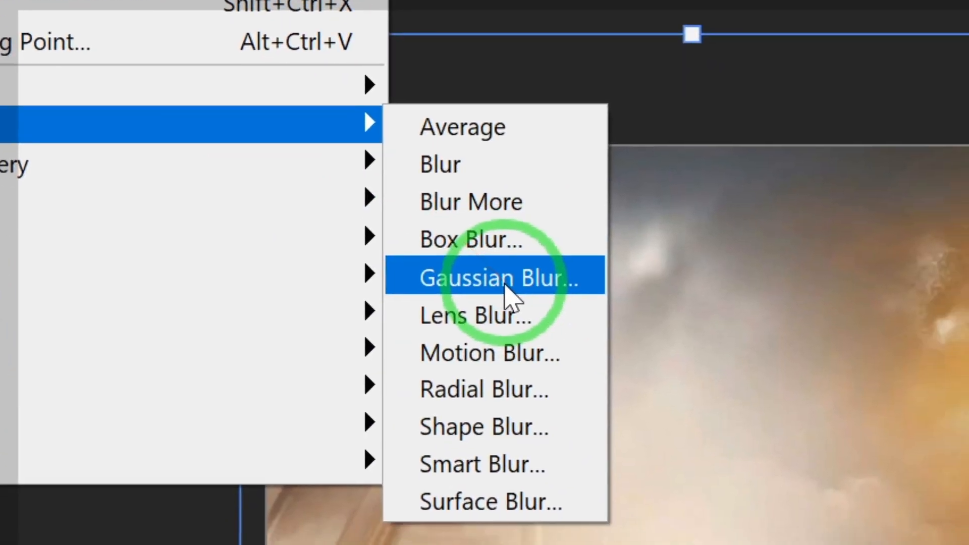
click(504, 281)
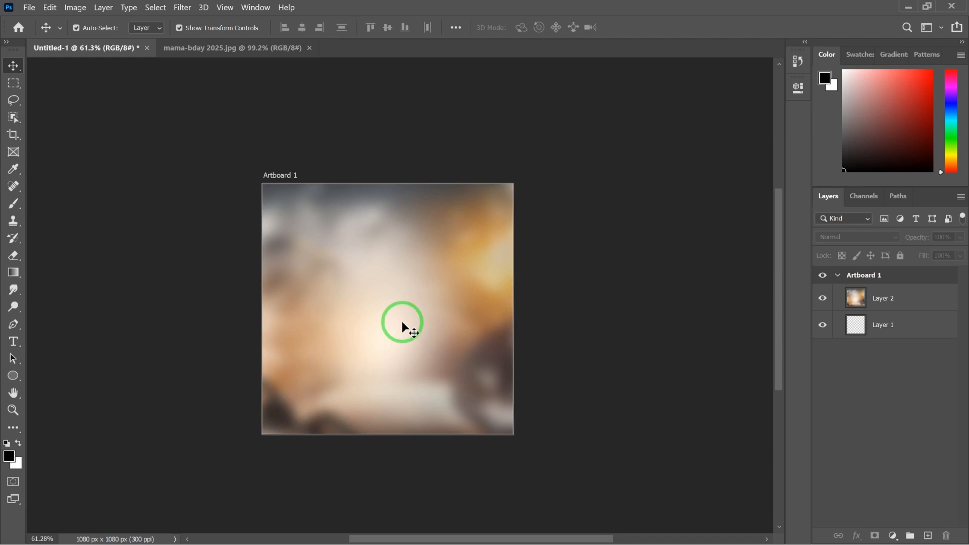
Step: Place m6.png from the mama files folder onto the artboard at 24% scale
key(super)
mouse_move(345, 534)
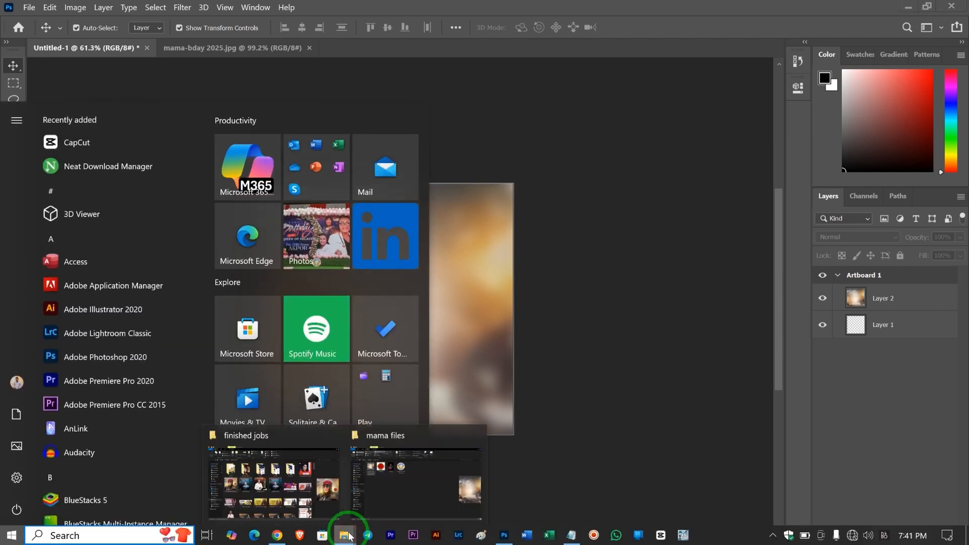
click(393, 480)
drag(299, 141, 396, 297)
key(super)
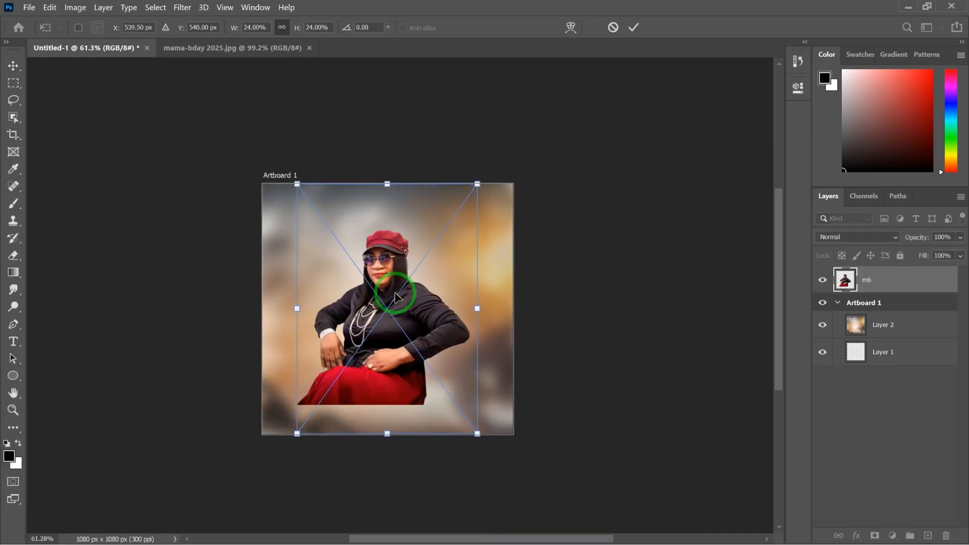
click(638, 28)
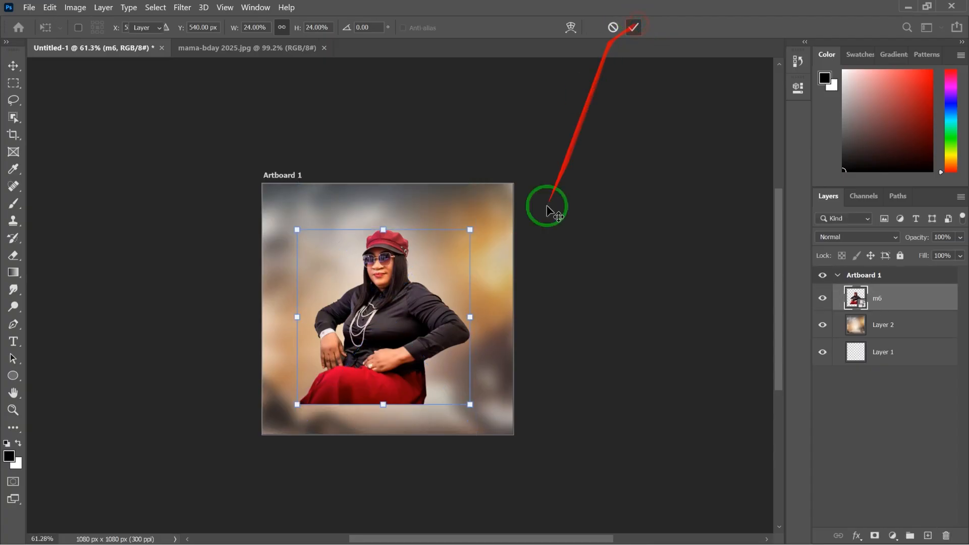
Step: Put Layer 2 in its own group, name the group bg, and collapse it
scroll(462, 317, up, 1)
scroll(462, 317, up, 2)
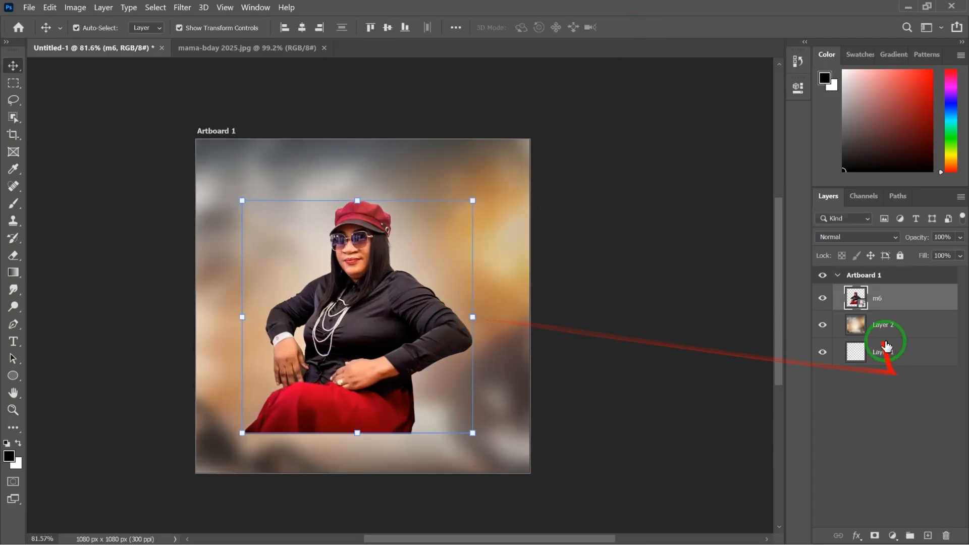
click(886, 324)
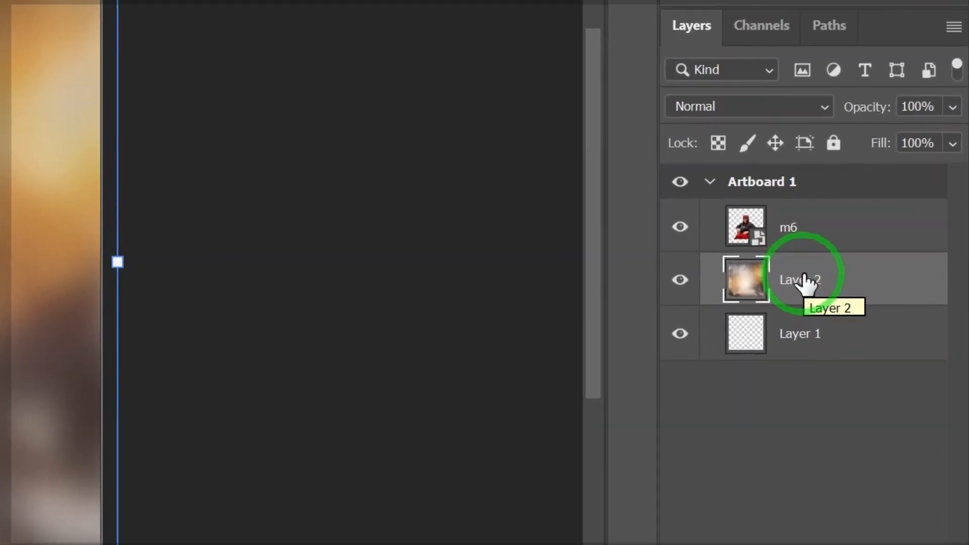
key(ctrl+g)
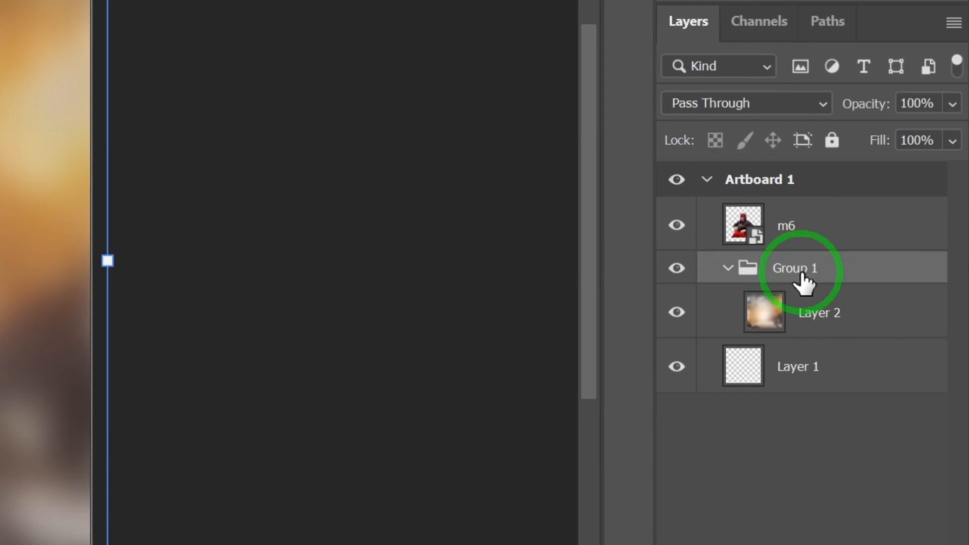
double_click(801, 271)
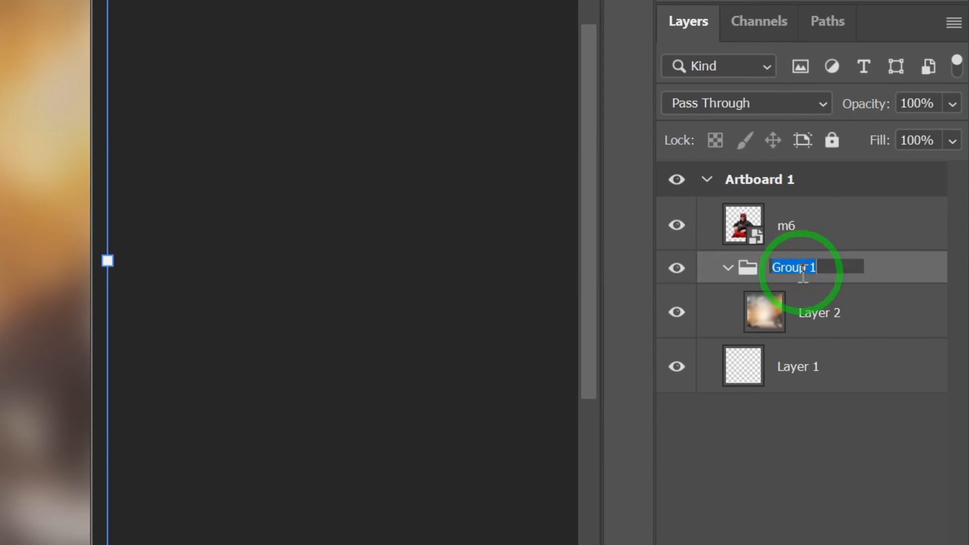
click(727, 267)
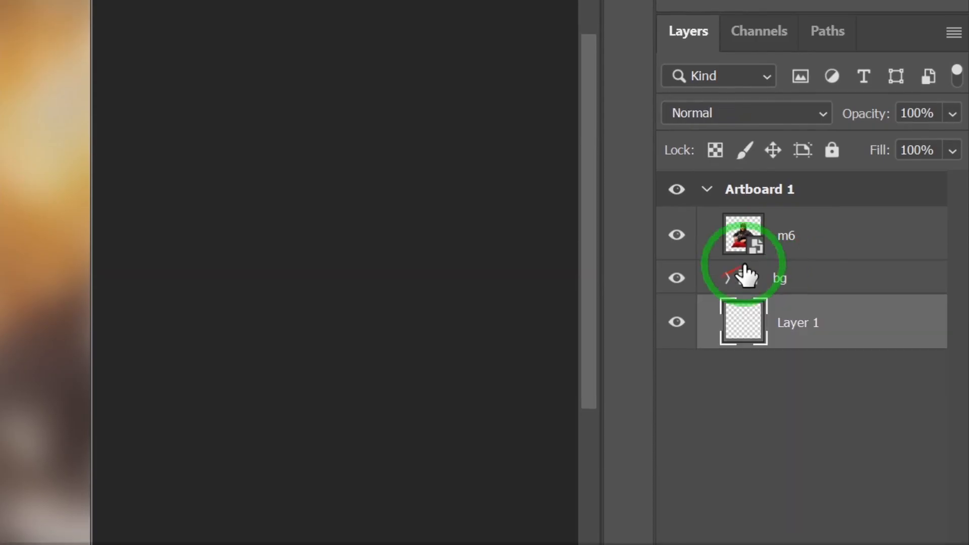
Step: Rename the m6 layer as client and put it in a group of its own
double_click(788, 226)
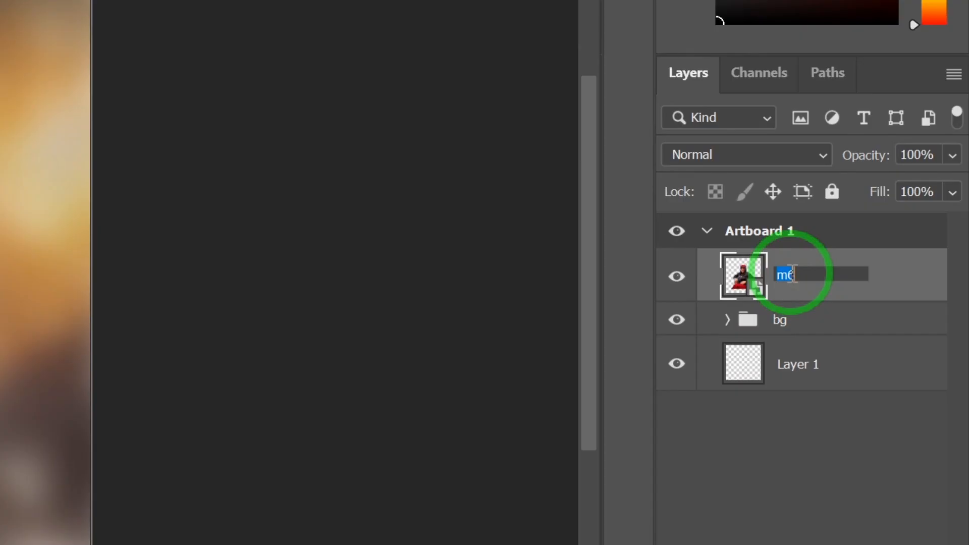
text(client)
key(Return)
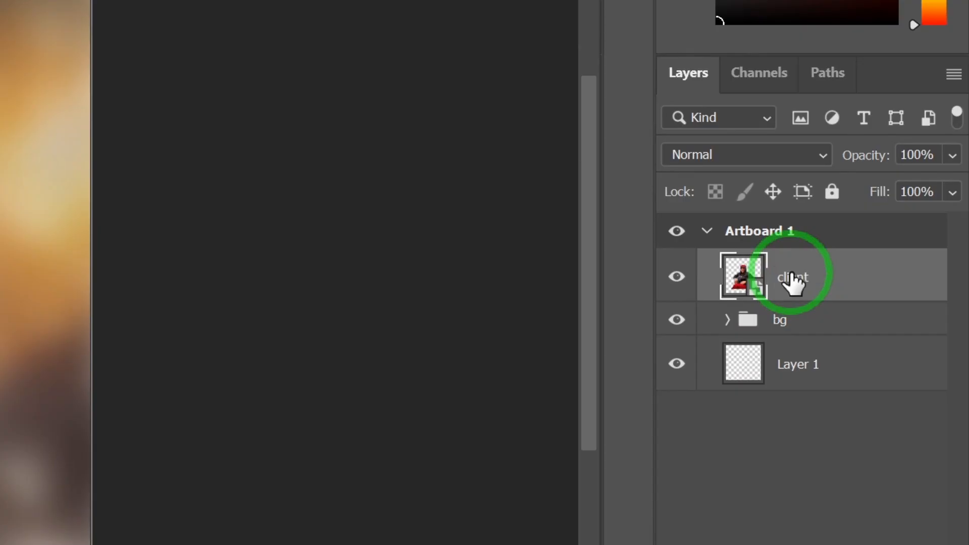
key(ctrl+g)
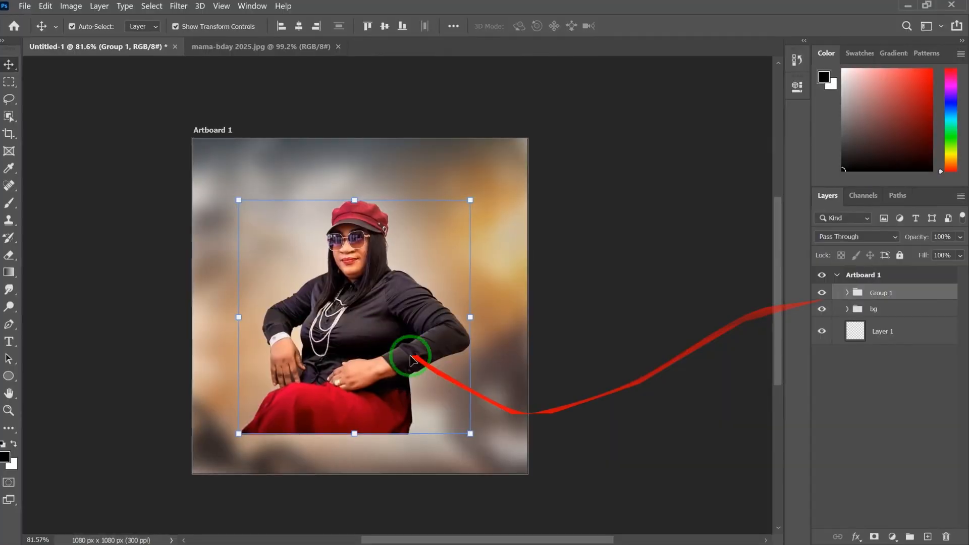
Step: Enlarge the portrait group to 242% and position it so the head and shoulders fill the artboard
drag(362, 297, 390, 266)
drag(522, 421, 549, 449)
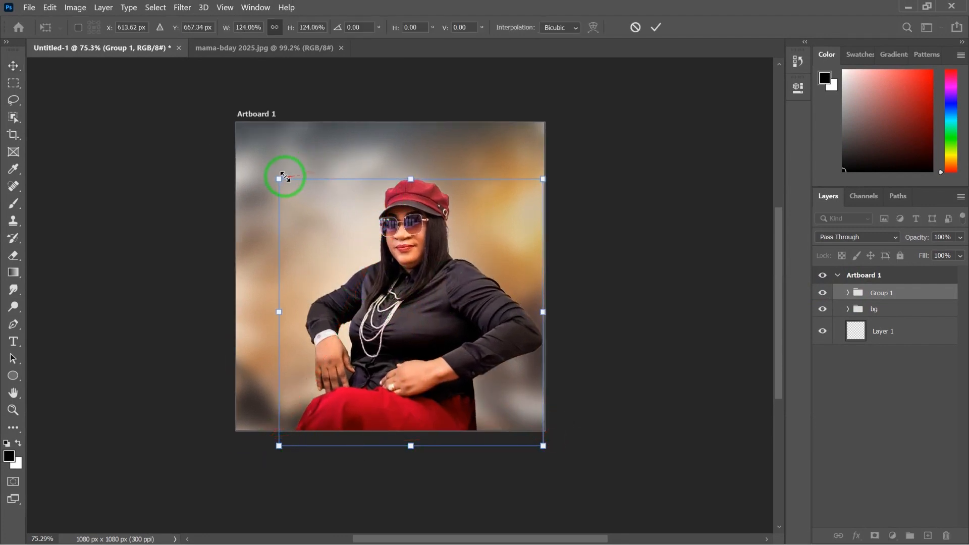
drag(281, 177, 257, 147)
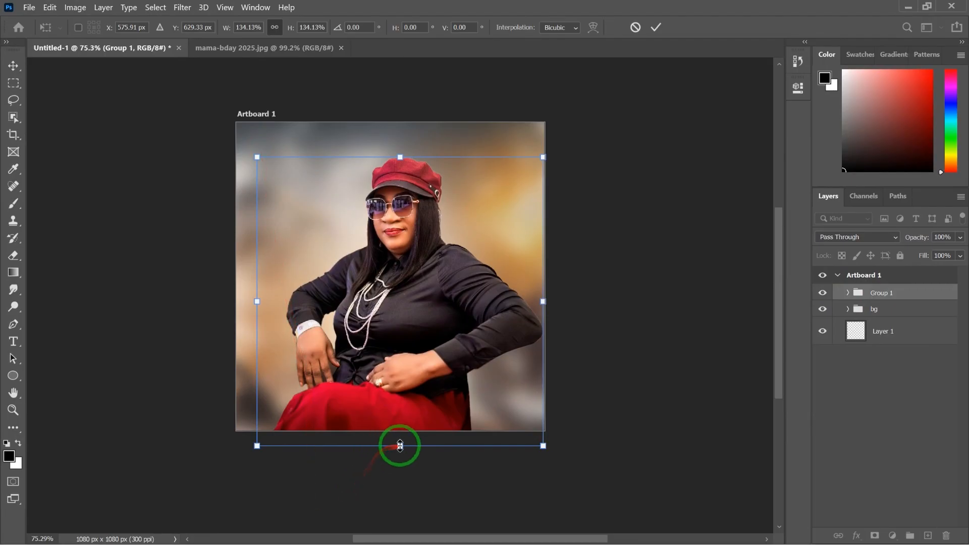
drag(400, 446, 407, 530)
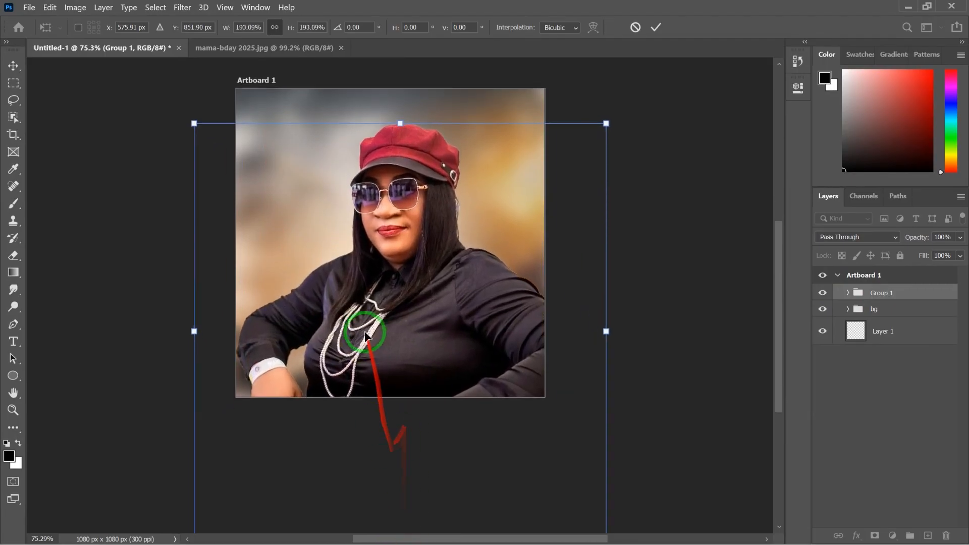
scroll(365, 333, down, 5)
scroll(364, 329, down, 6)
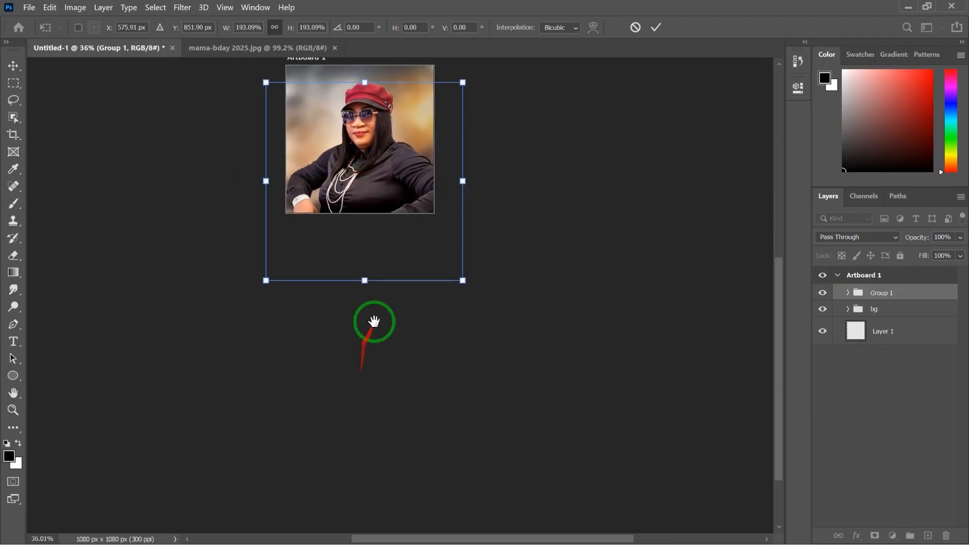
drag(361, 266, 363, 305)
scroll(372, 189, up, 1)
scroll(374, 192, up, 5)
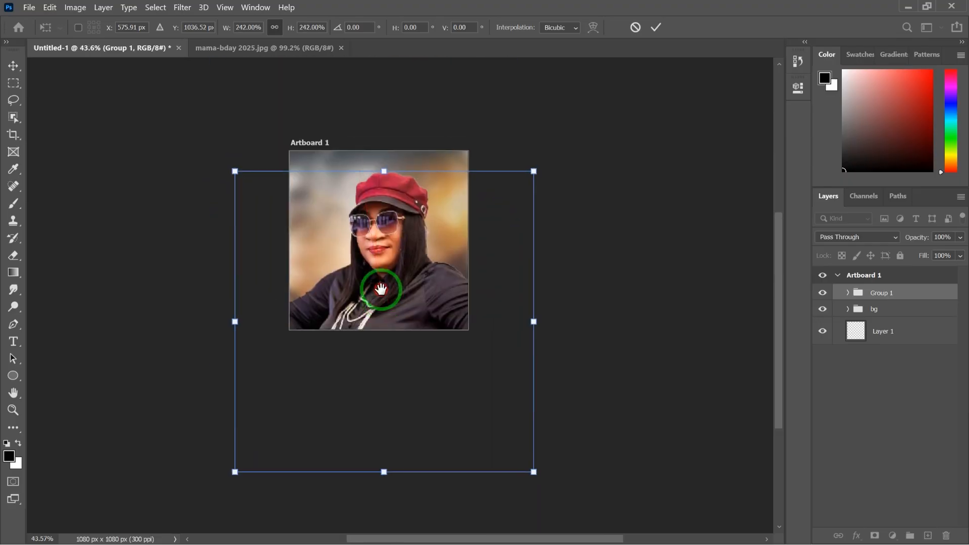
scroll(382, 285, up, 1)
click(655, 27)
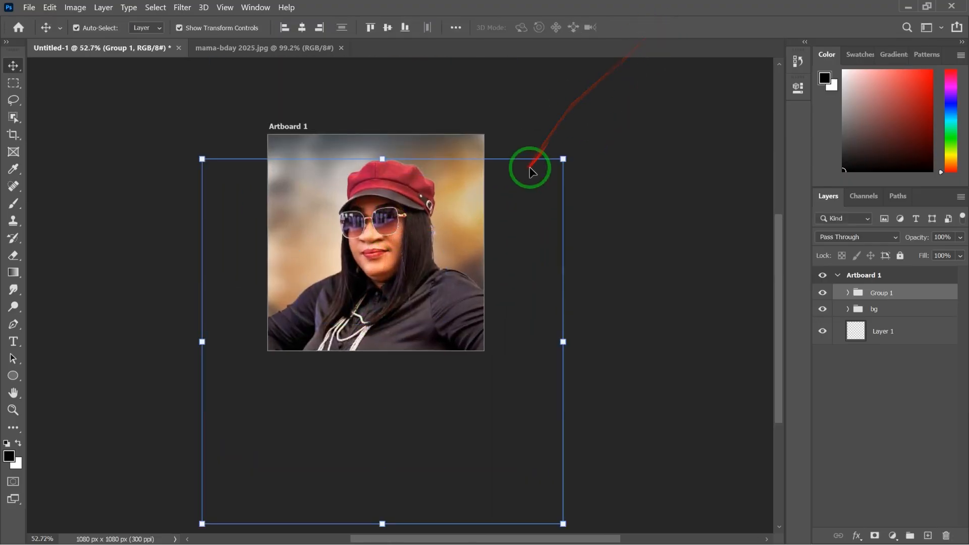
Step: Shift the client portrait slightly to the left on the artboard, leaving no layer selected
click(646, 195)
scroll(398, 278, up, 3)
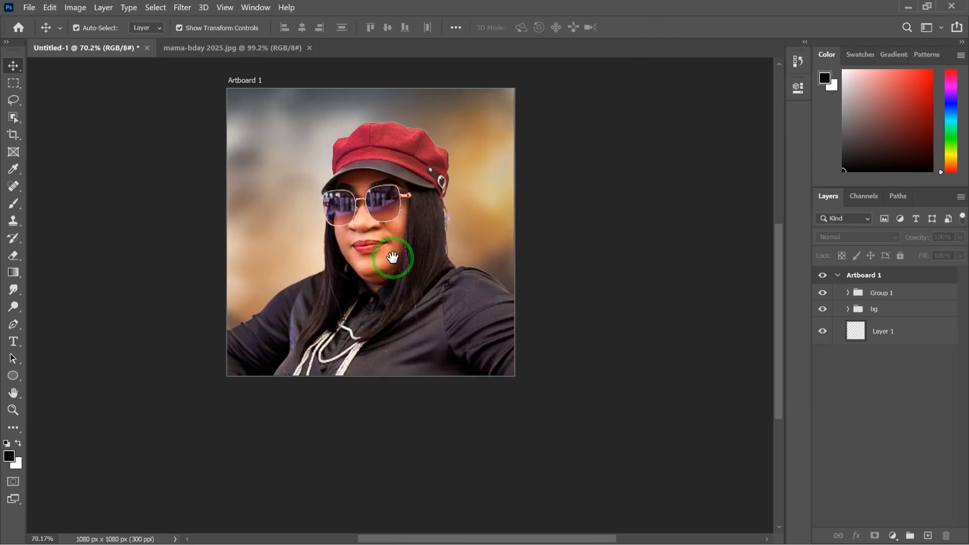
drag(393, 258, 397, 283)
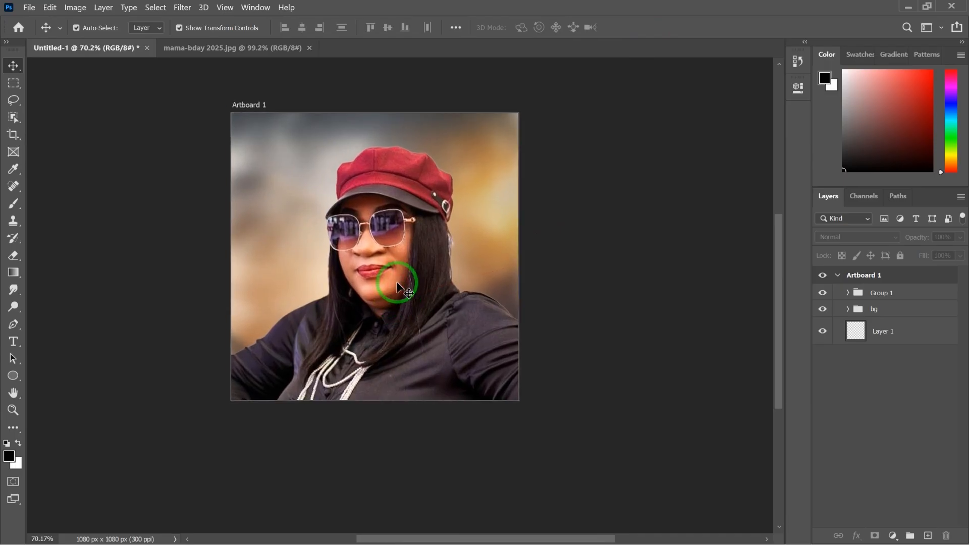
scroll(397, 283, up, 3)
drag(397, 281, 621, 126)
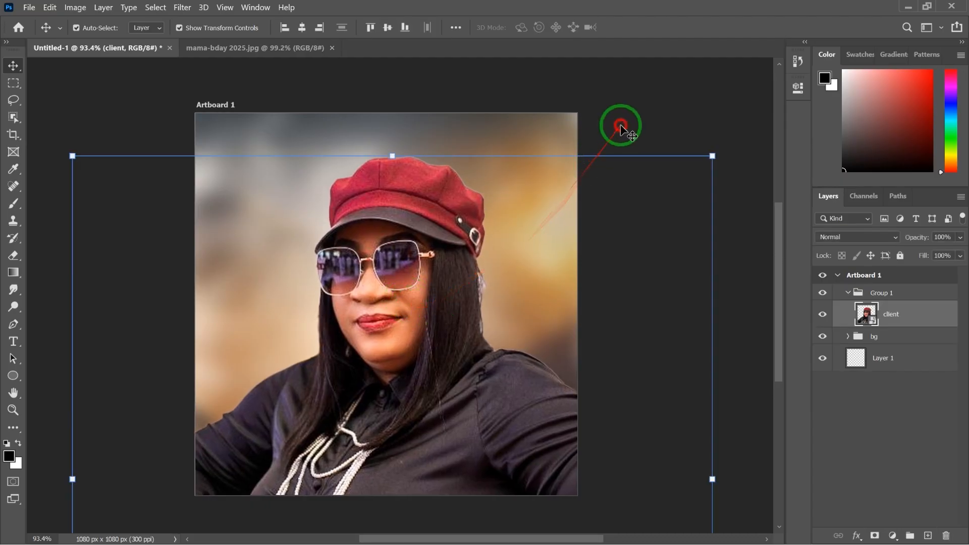
click(621, 126)
scroll(444, 205, down, 2)
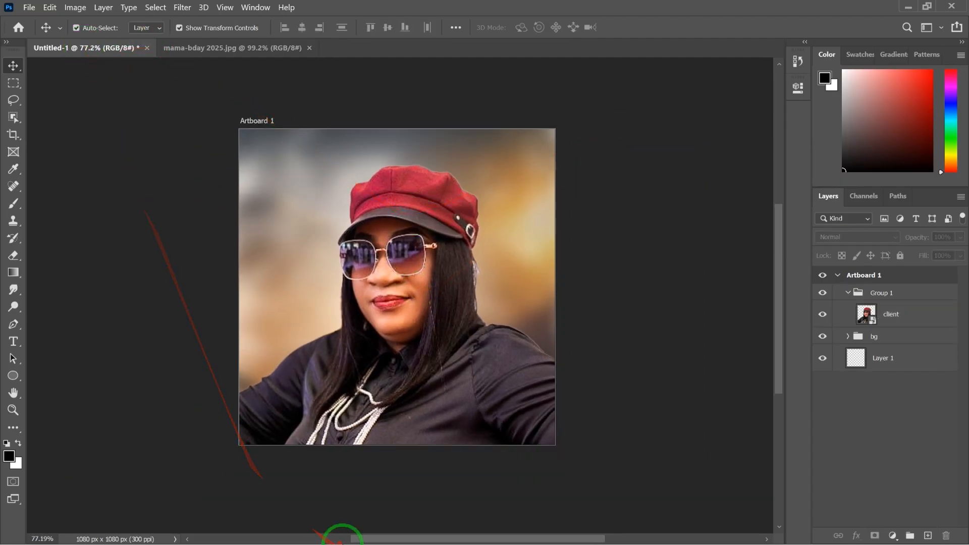
Step: Place PALACE OF GOD LOGO.png from the mama files folder onto the artboard
key(super)
mouse_move(346, 533)
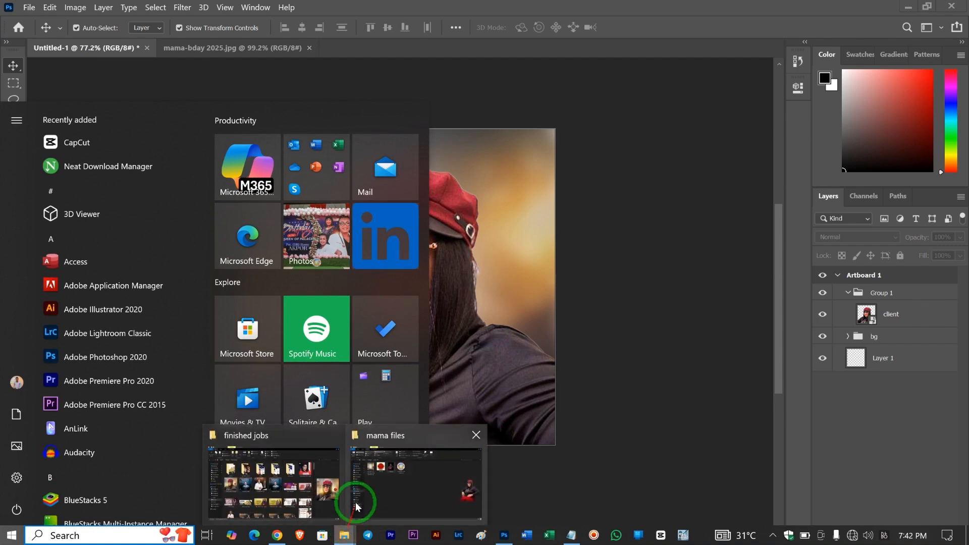
click(355, 502)
click(373, 161)
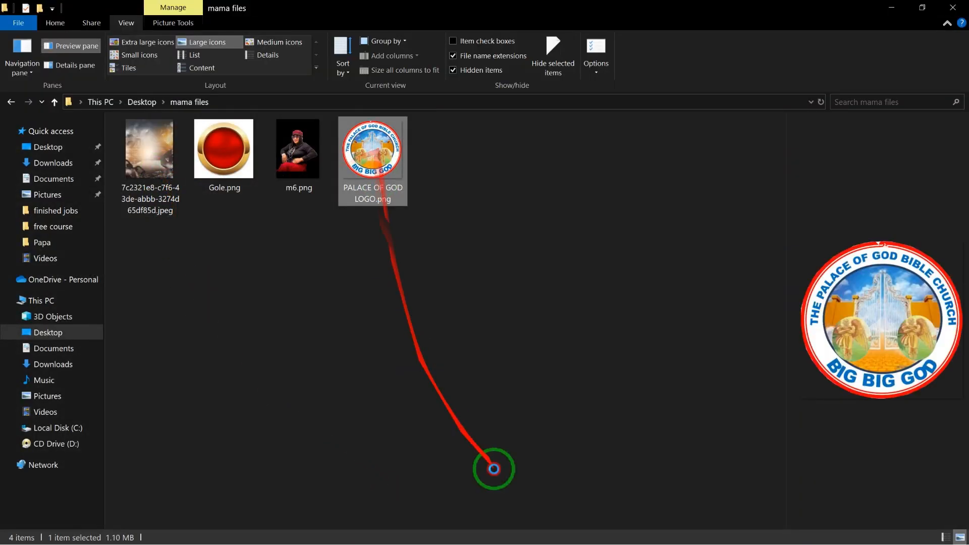
drag(494, 469, 276, 174)
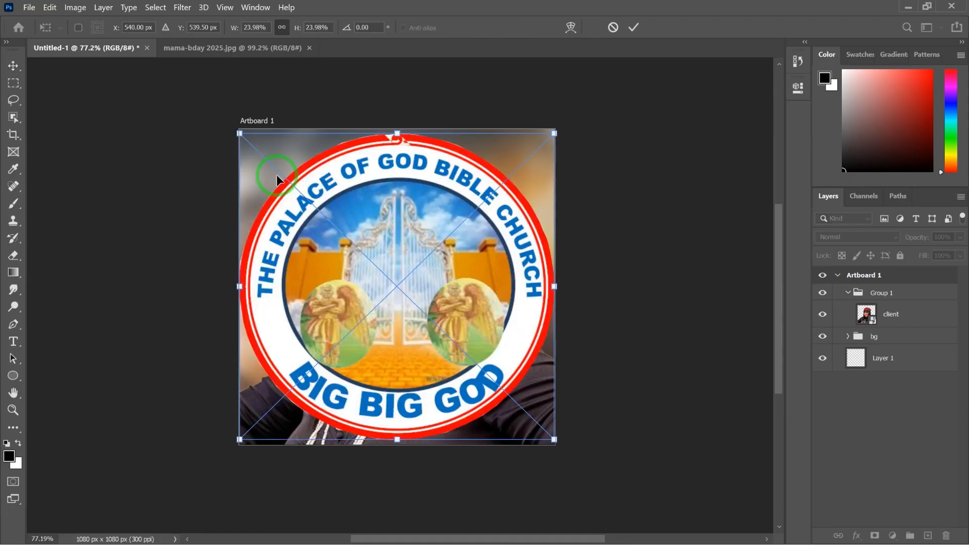
scroll(276, 175, down, 3)
key(Return)
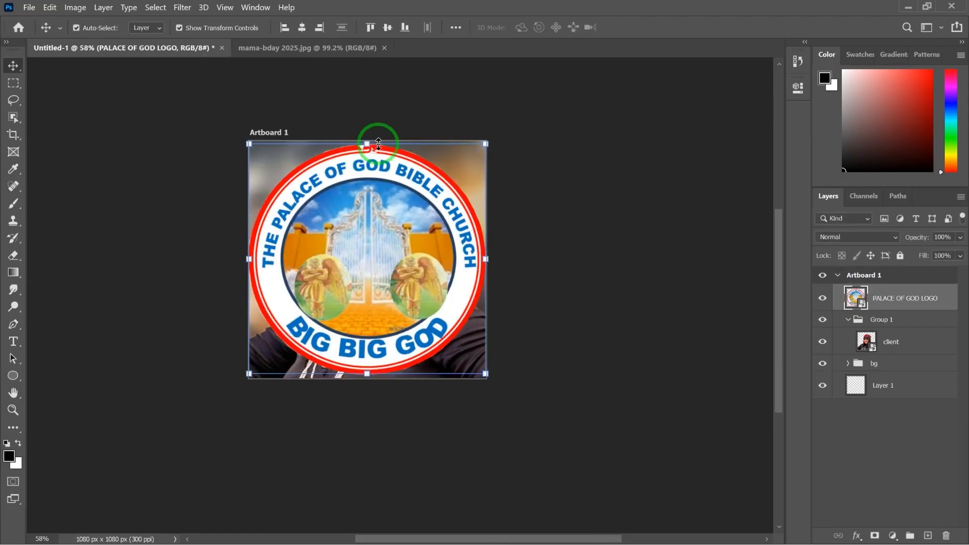
Step: Scale the church logo down to a small emblem and position it near the artboard's top-left corner
drag(367, 145, 245, 104)
scroll(379, 343, up, 2)
key(Return)
scroll(689, 271, up, 3)
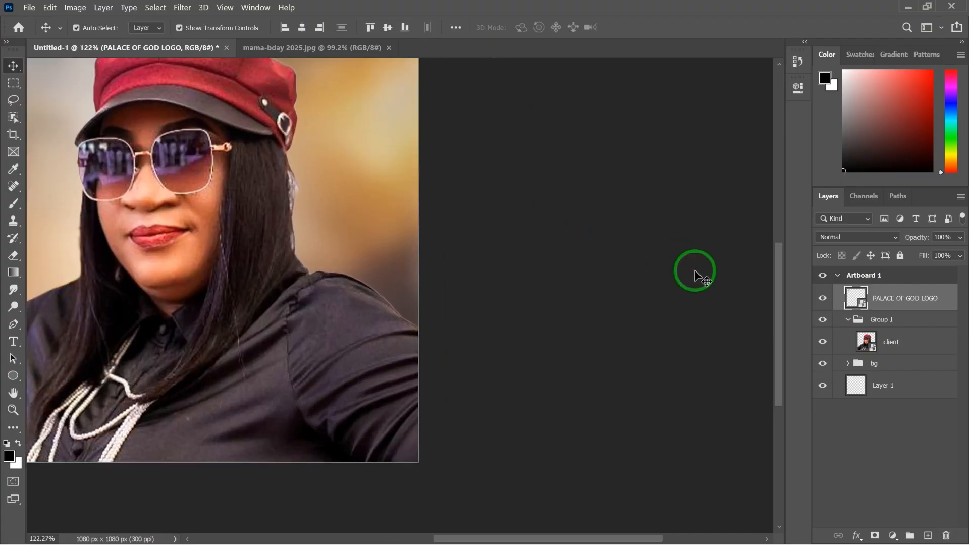
drag(694, 271, 677, 274)
Step: Rename the PALACE OF GOD LOGO layer as logo and put it in a group of its own
click(923, 302)
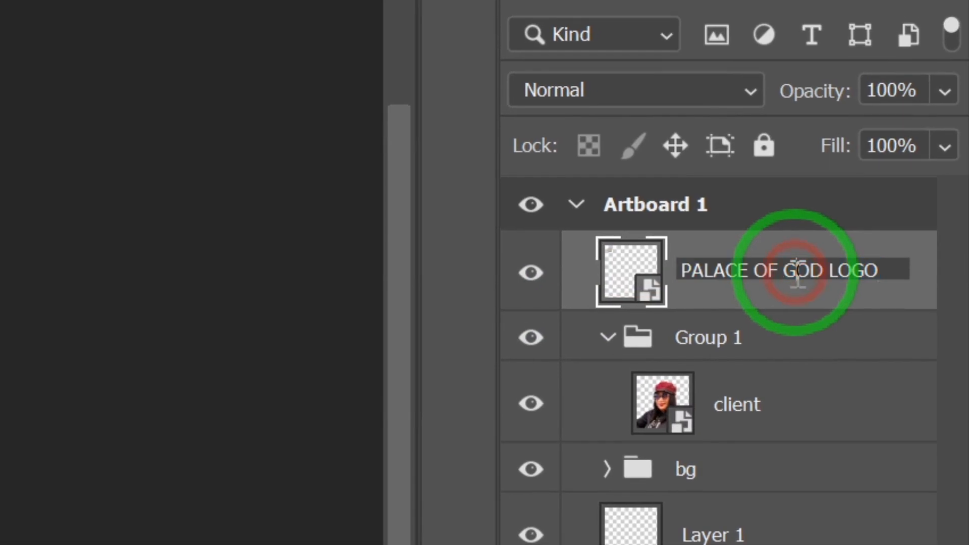
double_click(800, 262)
text(logo)
key(Return)
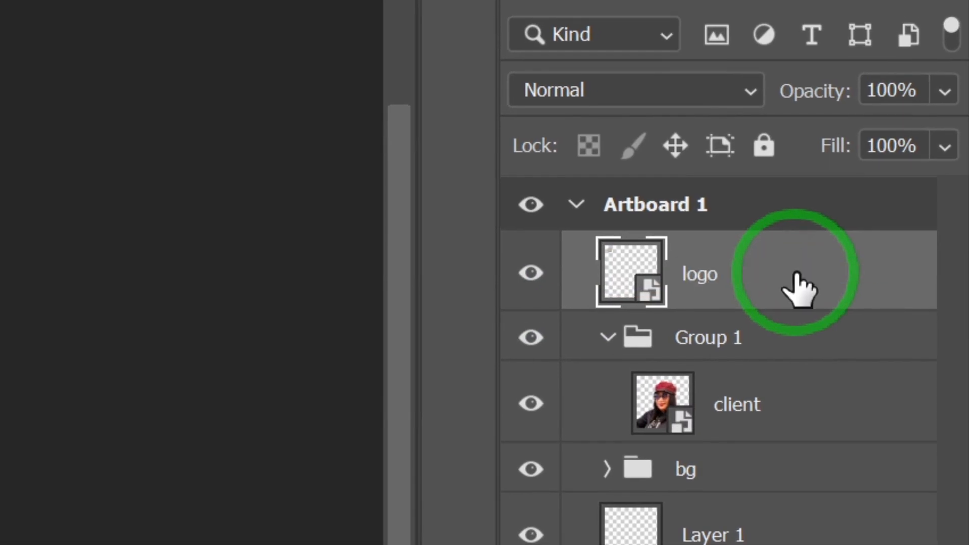
key(ctrl+g)
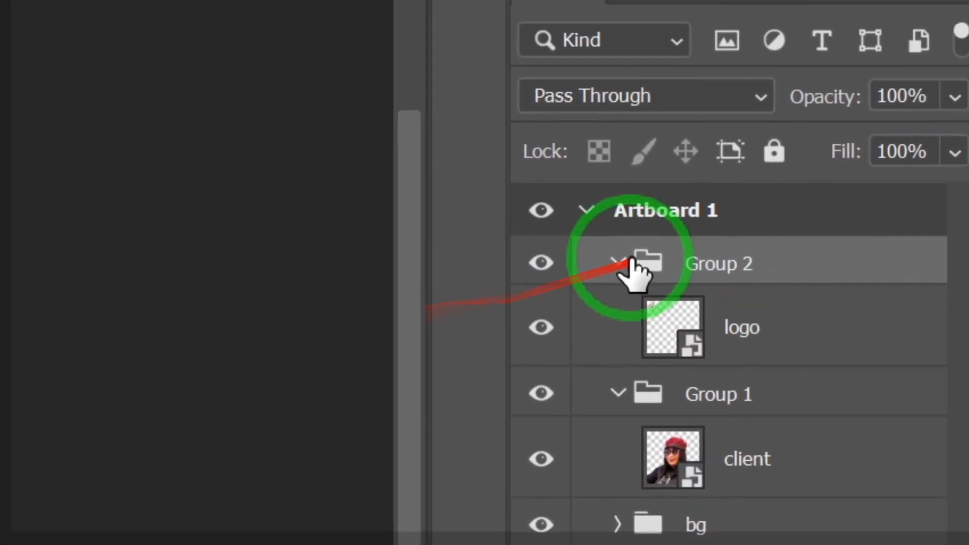
Step: Collapse Group 2, which holds the church logo, and rename the group as logo
click(607, 257)
double_click(721, 274)
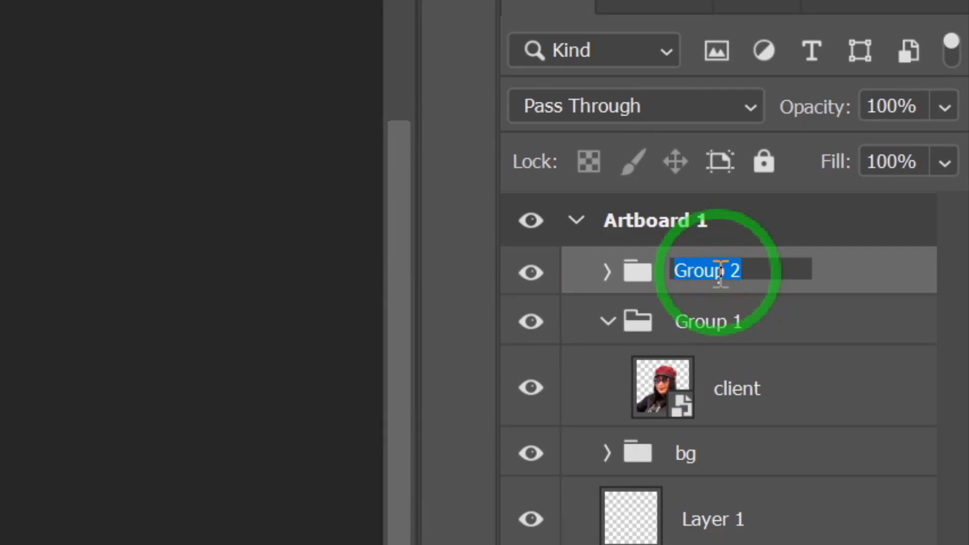
text(loh)
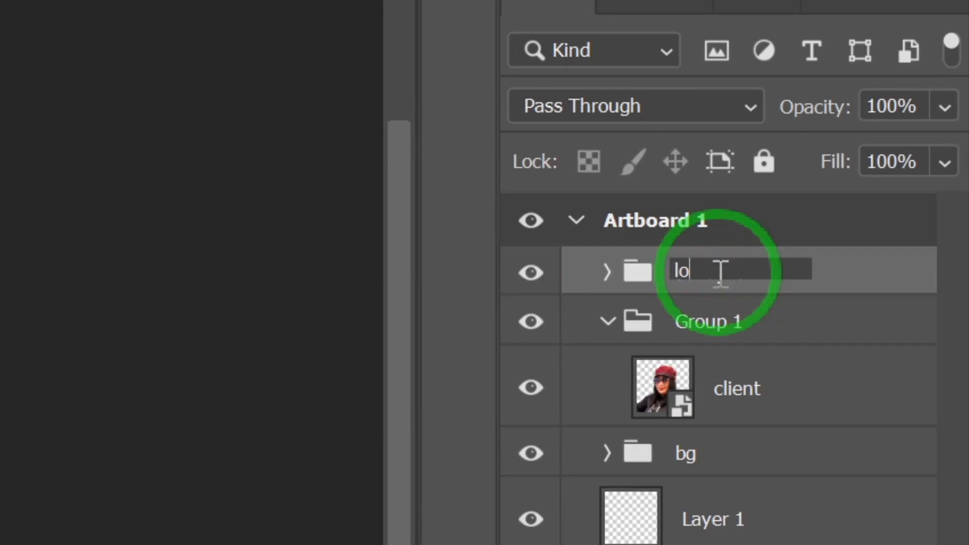
text(o)
key(Return)
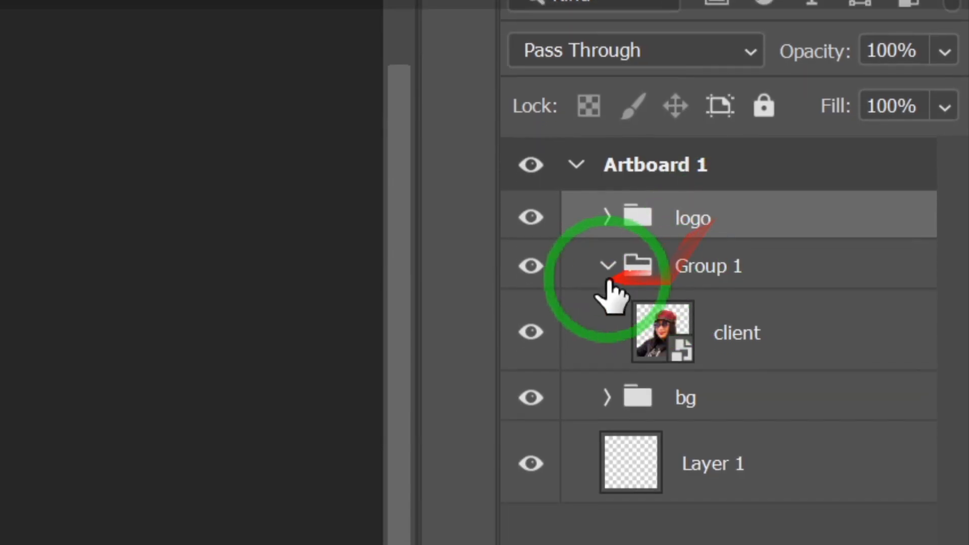
Step: Collapse Group 1, which holds the client portrait, and rename the group as client
click(608, 322)
double_click(702, 321)
text(client)
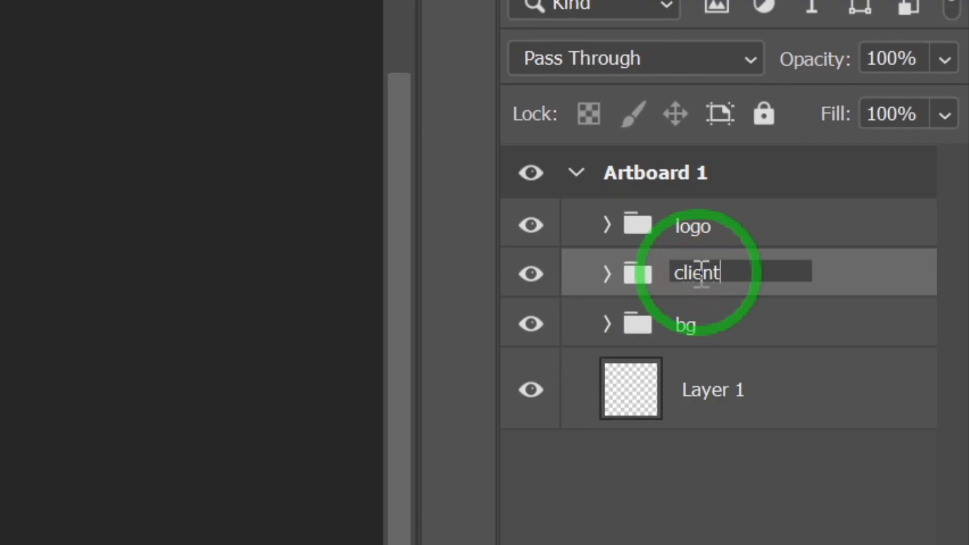
key(Return)
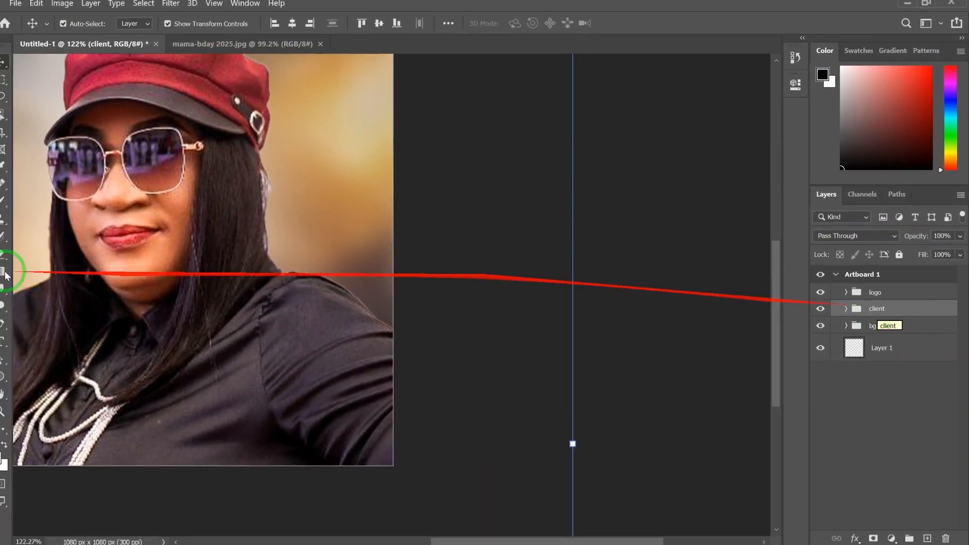
Step: Deselect the client group and examine the flyer's composition at full view and close up
scroll(197, 268, down, 10)
drag(196, 264, 316, 277)
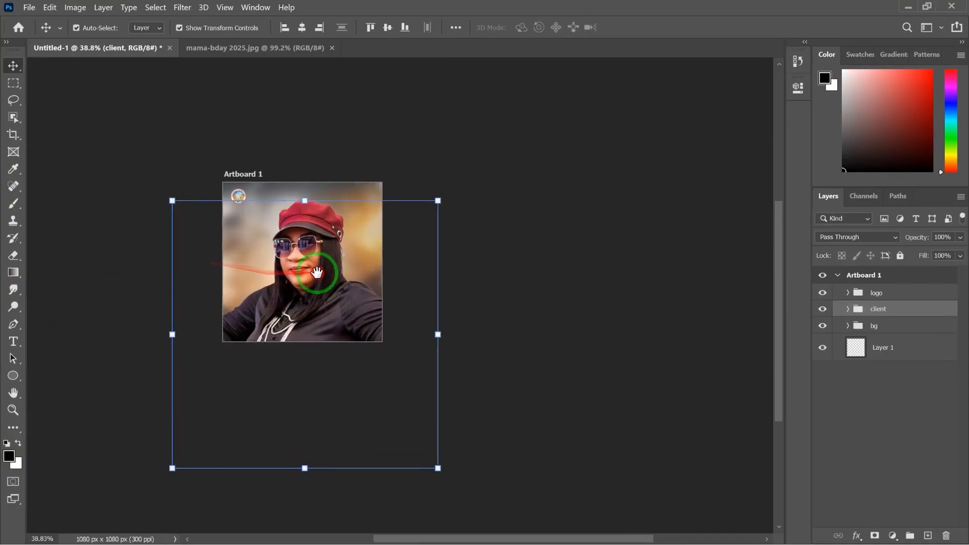
click(162, 372)
scroll(162, 372, up, 3)
scroll(366, 245, up, 3)
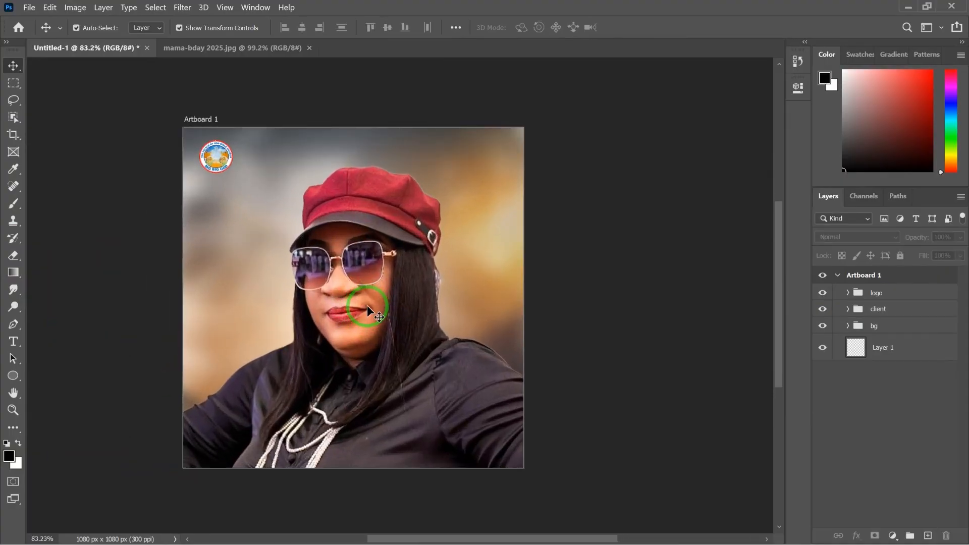
scroll(368, 306, up, 3)
scroll(368, 306, down, 2)
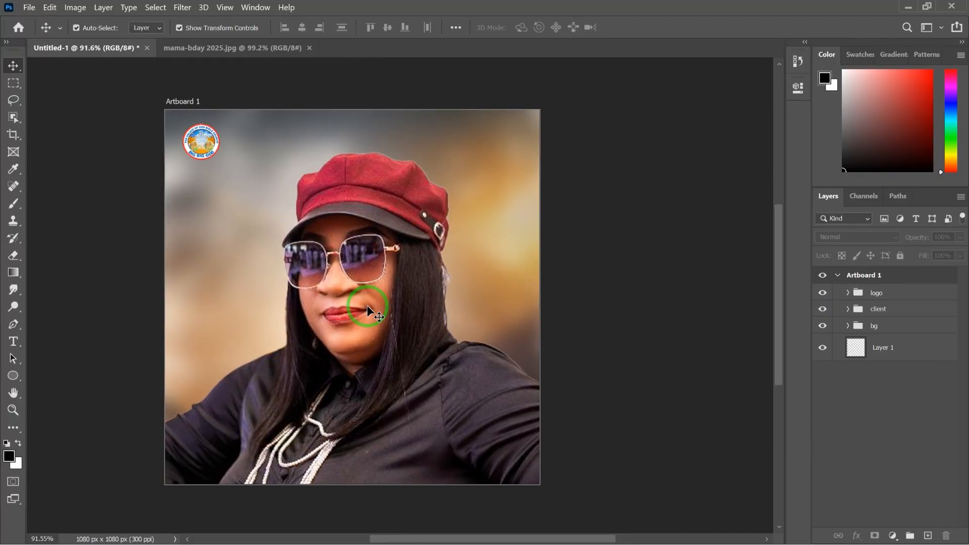
scroll(367, 305, up, 2)
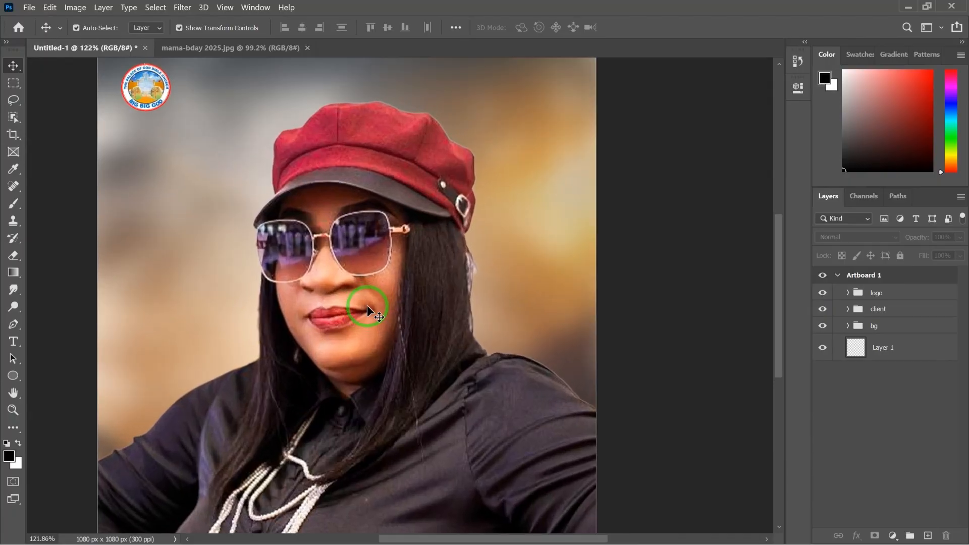
scroll(367, 304, down, 2)
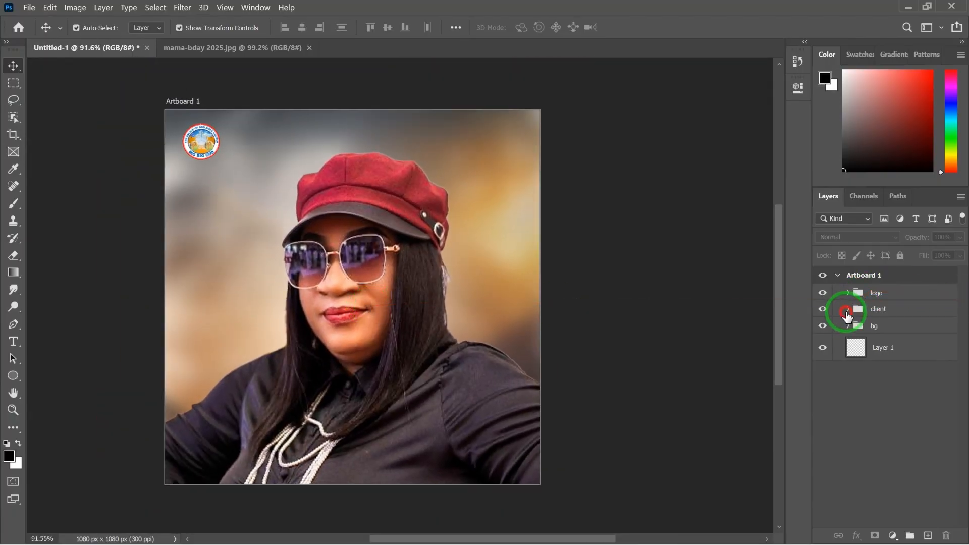
Step: Brighten the client portrait layer with a Curves adjustment, mapping RGB input 115 to output 128, and leave no layer selected
click(848, 313)
click(898, 331)
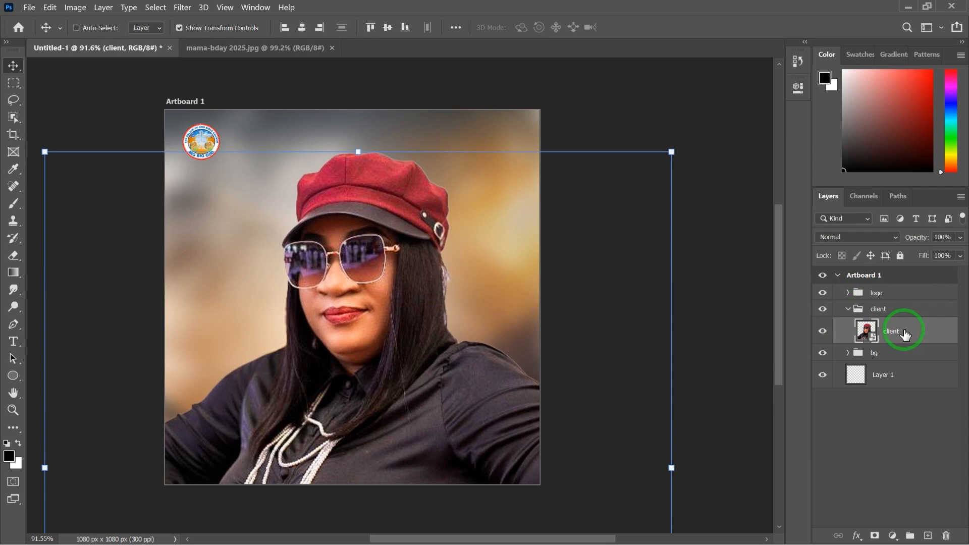
key(ctrl+m)
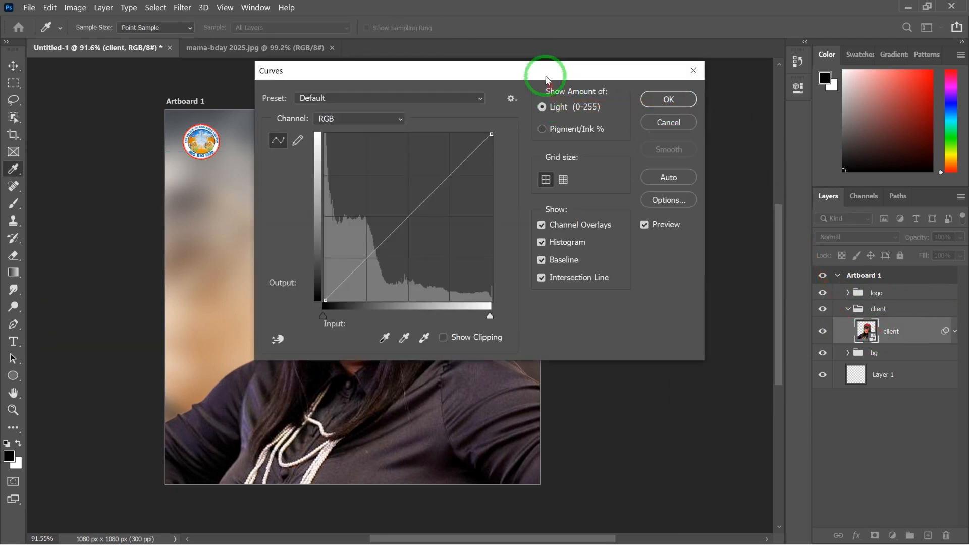
drag(546, 78, 753, 92)
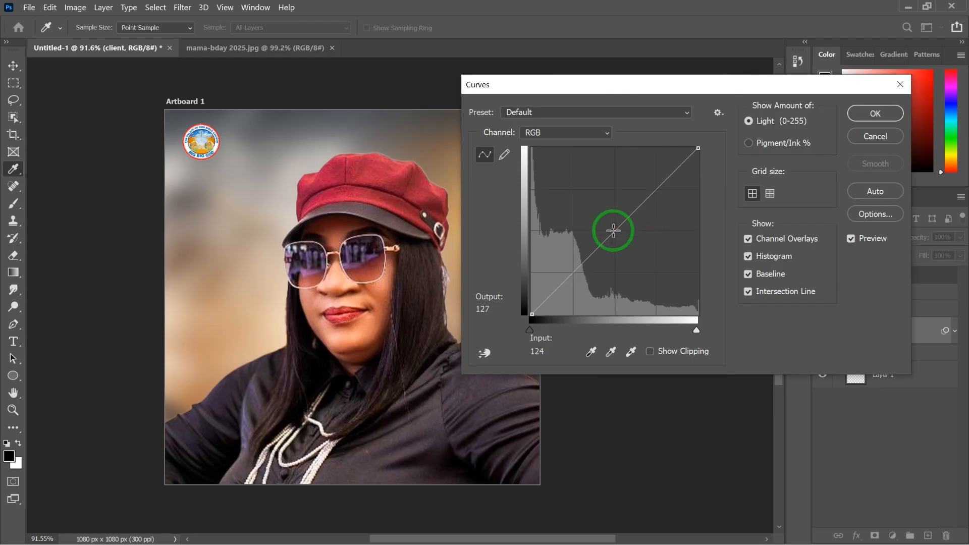
drag(613, 231, 606, 231)
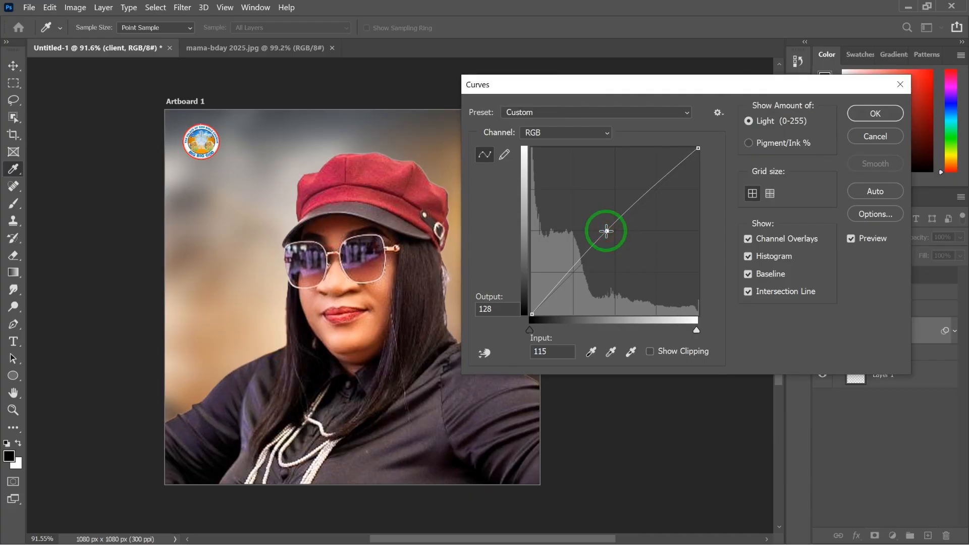
click(875, 113)
key(v)
scroll(459, 195, down, 3)
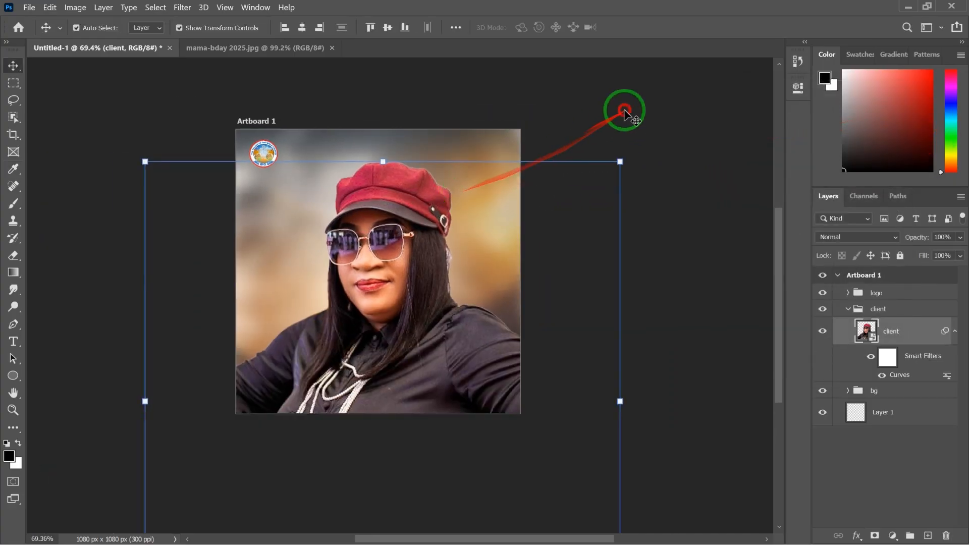
click(625, 112)
Step: Start a Poppins Bold 12 pt text layer beside the church logo, above the client's cap
scroll(461, 179, up, 3)
drag(386, 192, 462, 214)
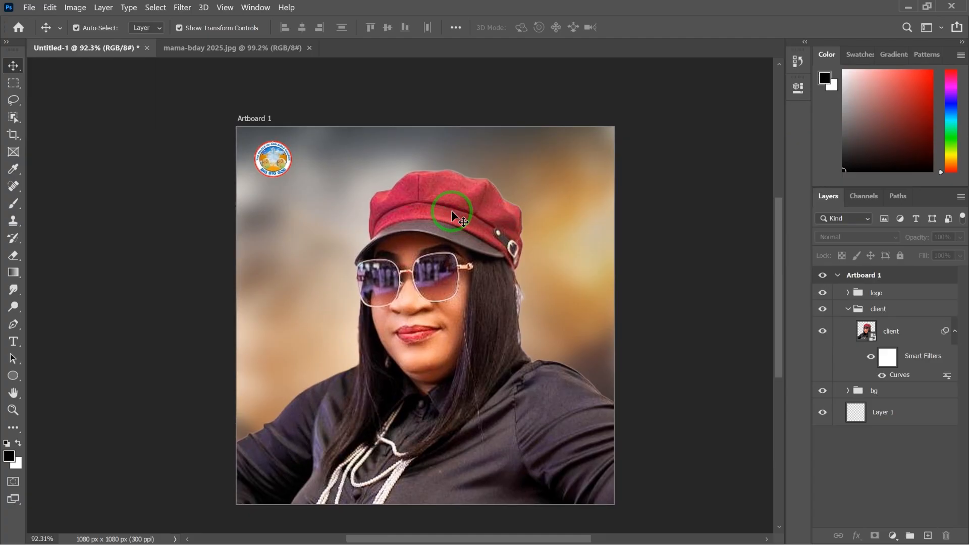
key(t)
scroll(325, 201, up, 3)
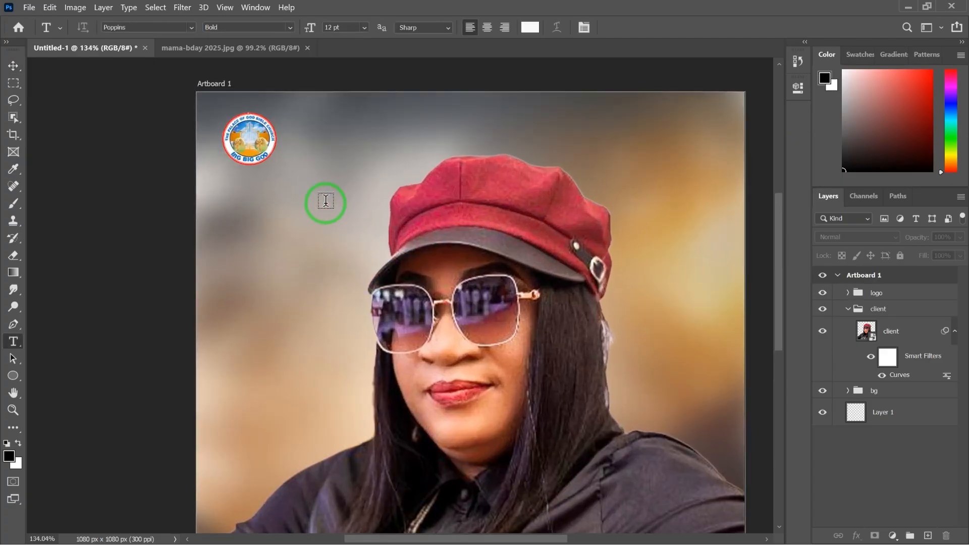
click(314, 134)
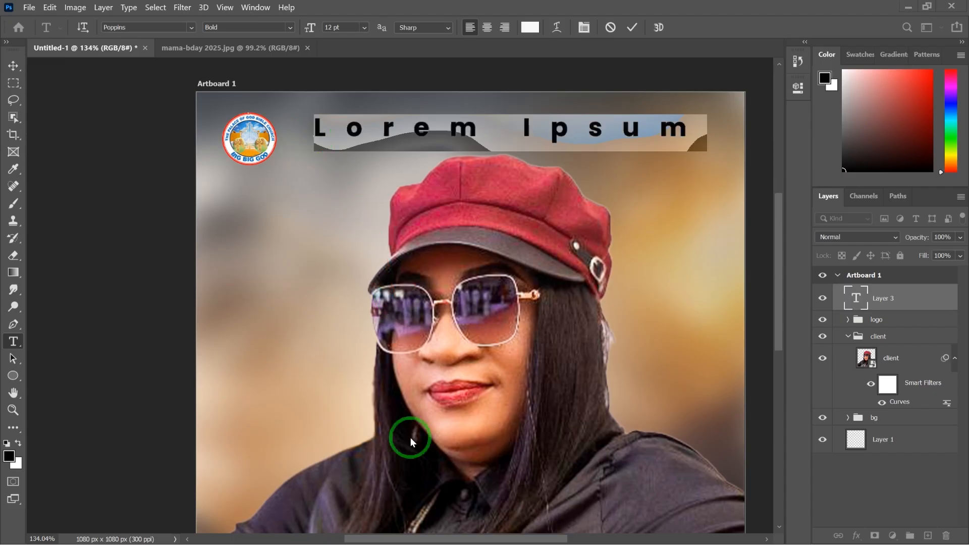
Step: Switch to the Notepad window and copy the line HAPPY BIRTHDAY MAMA
key(super)
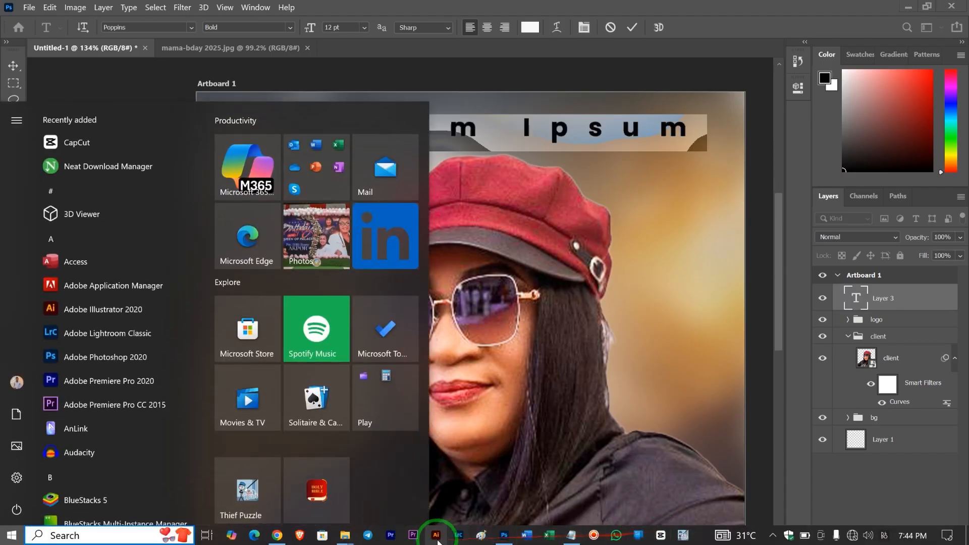
click(569, 533)
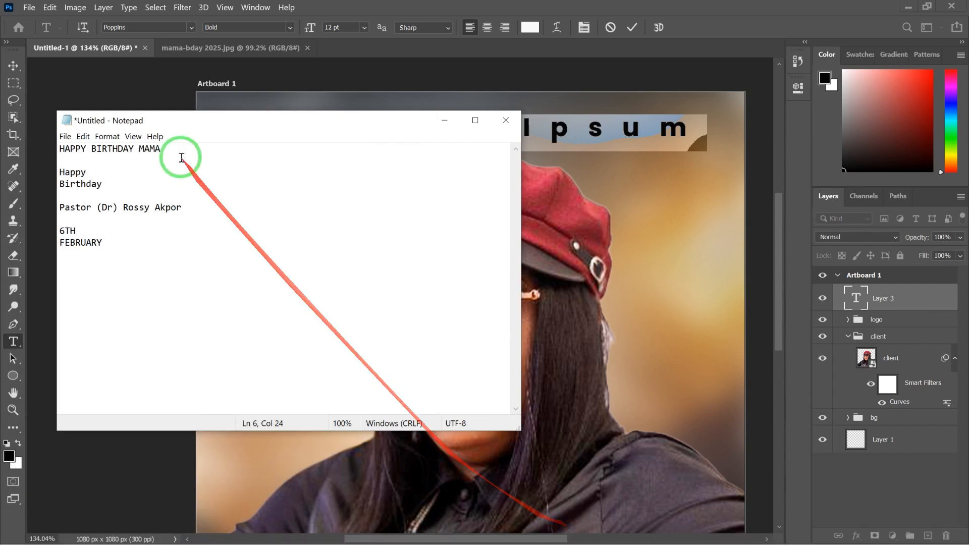
drag(180, 149, 49, 153)
key(ctrl+c)
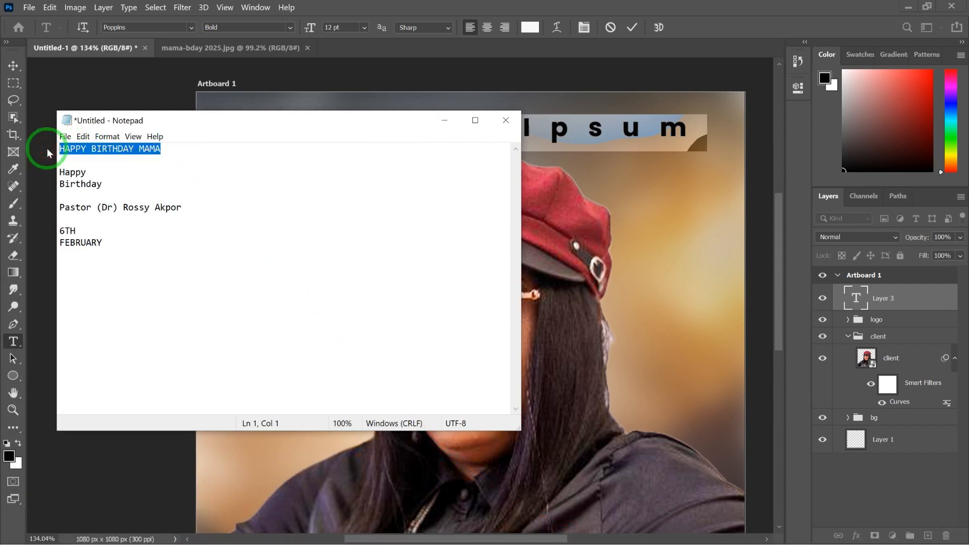
Step: Return to the Photoshop document and replace the placeholder text with the copied HAPPY BIRTHDAY MAMA
click(624, 134)
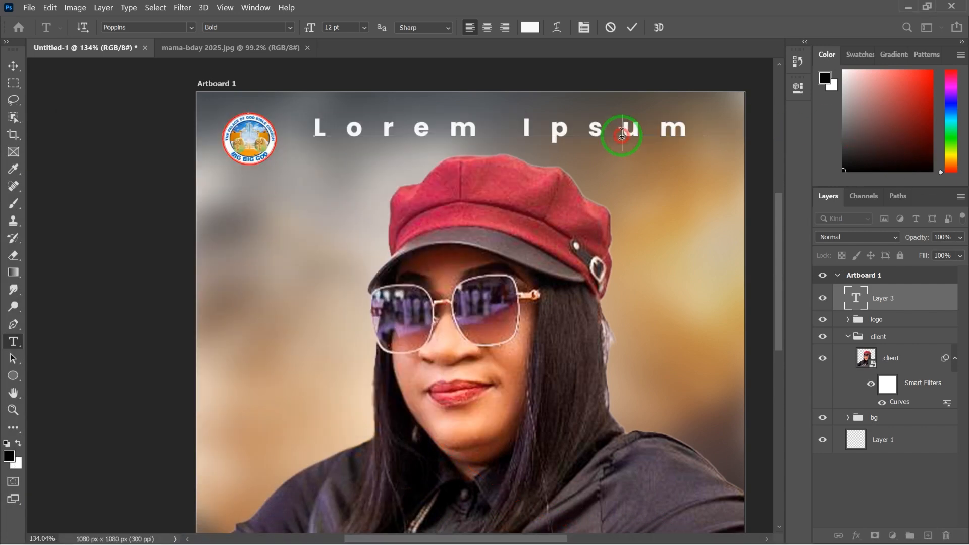
key(ctrl+a)
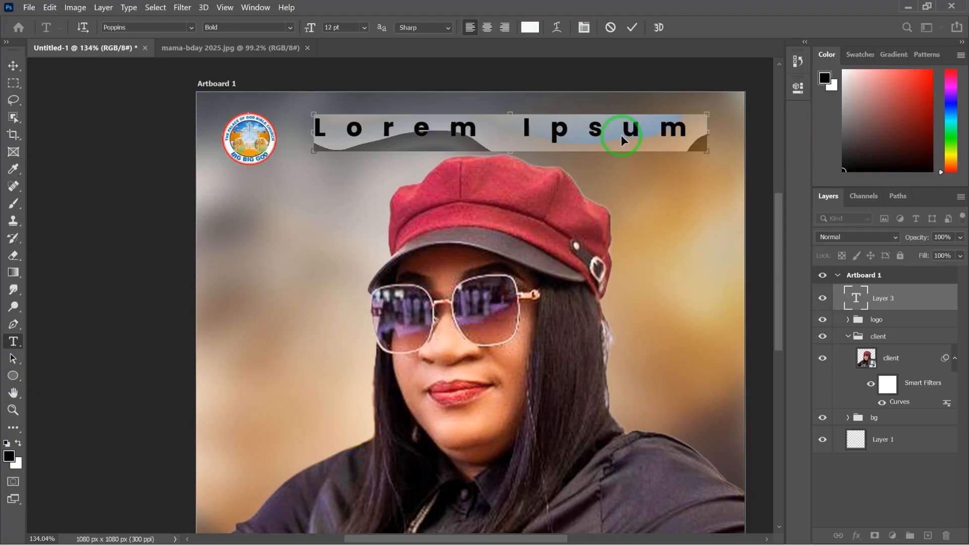
key(ctrl+v)
scroll(622, 133, down, 5)
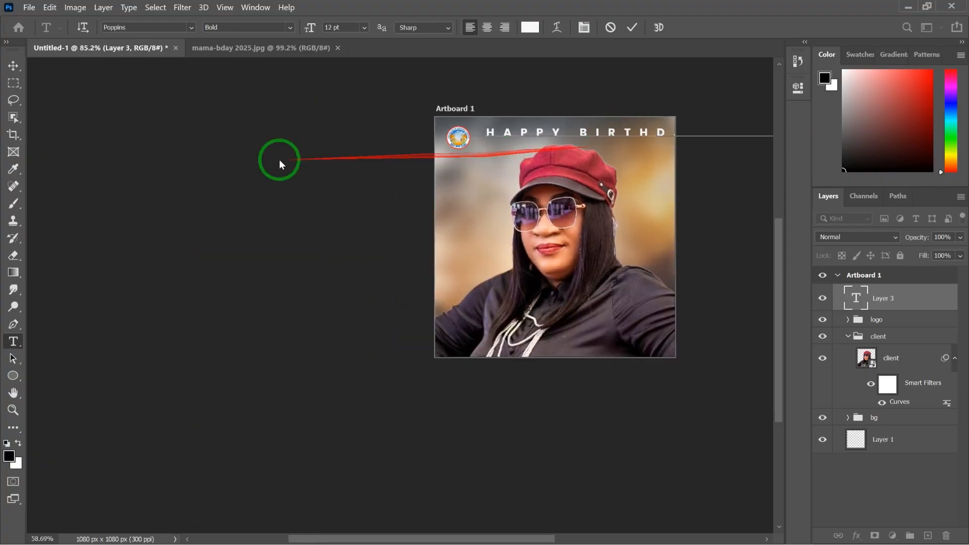
click(13, 65)
Step: Scale the HAPPY BIRTHDAY MAMA text down to about 41.5% so it fits inside the artboard, and deselect it
drag(560, 204, 368, 274)
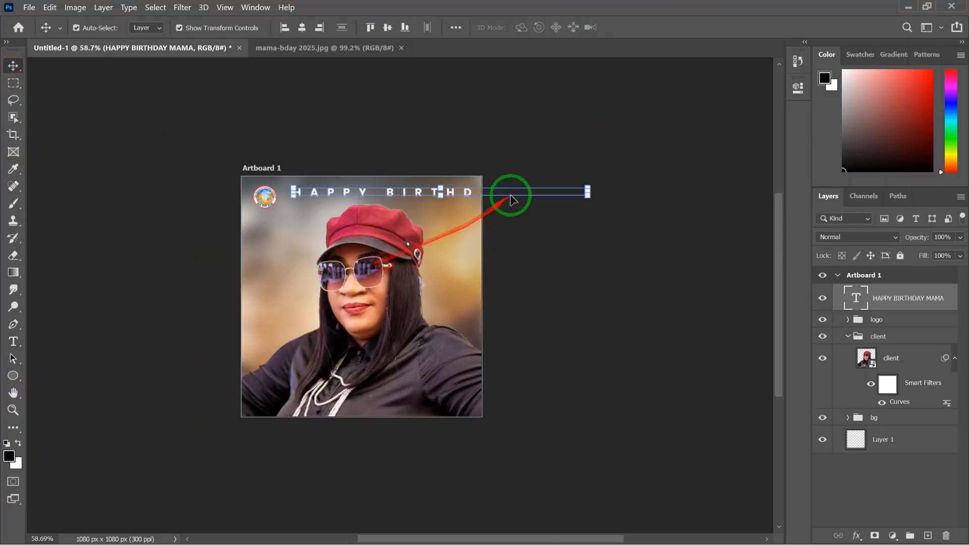
drag(592, 186, 415, 188)
scroll(415, 188, up, 3)
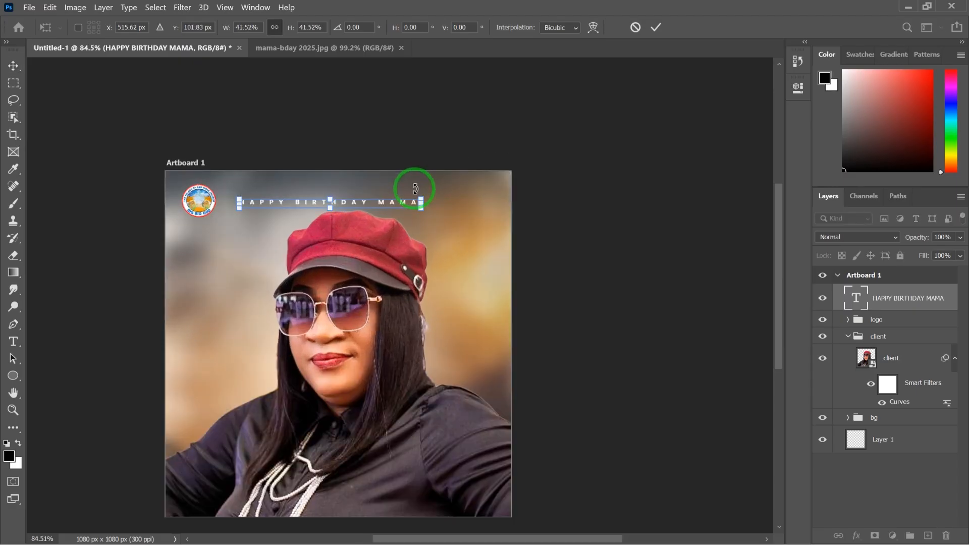
key(Return)
click(581, 246)
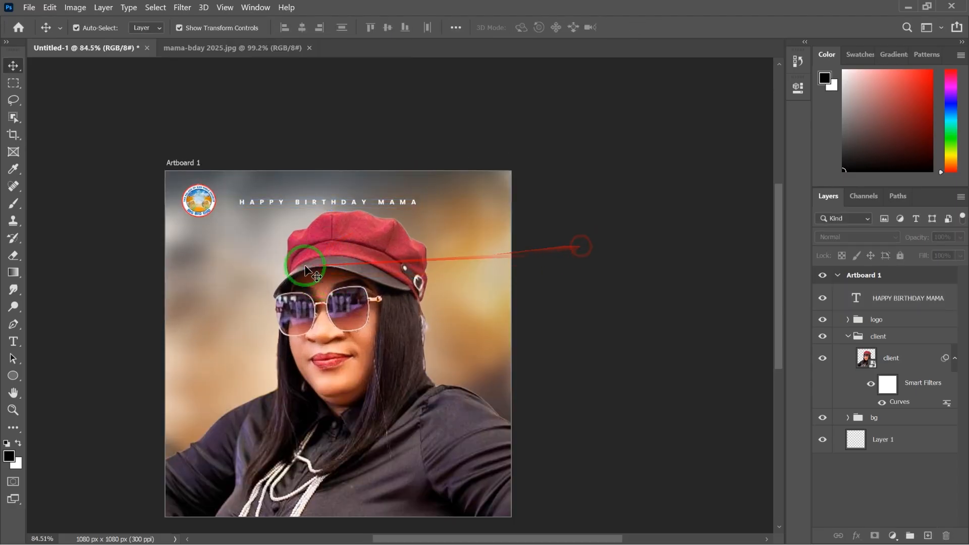
Step: Move the HAPPY BIRTHDAY MAMA text slightly up, closer to the artboard's top edge
scroll(304, 265, down, 3)
scroll(304, 263, up, 5)
drag(347, 191, 355, 174)
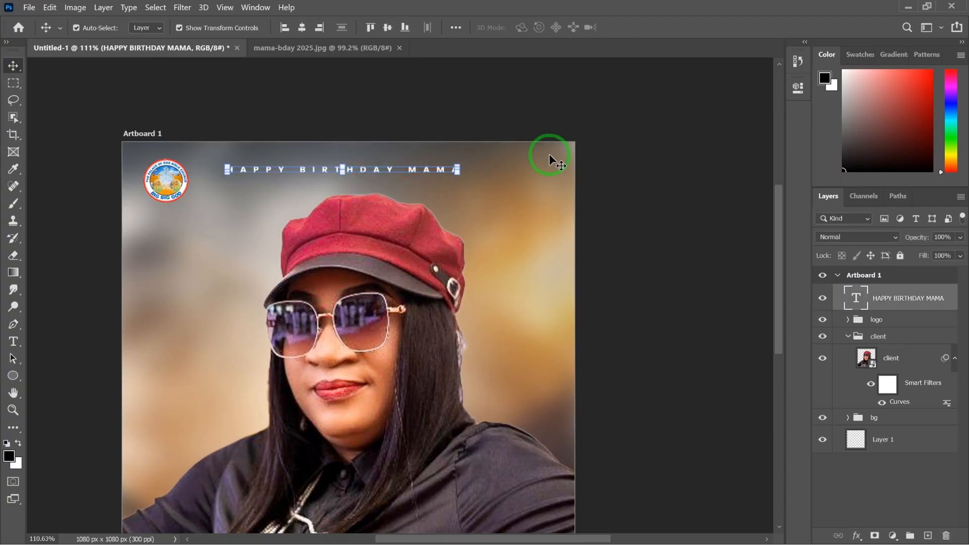
Step: Set the HAPPY BIRTHDAY MAMA text's tracking to 1200 and leave the layer deselected
scroll(549, 154, down, 3)
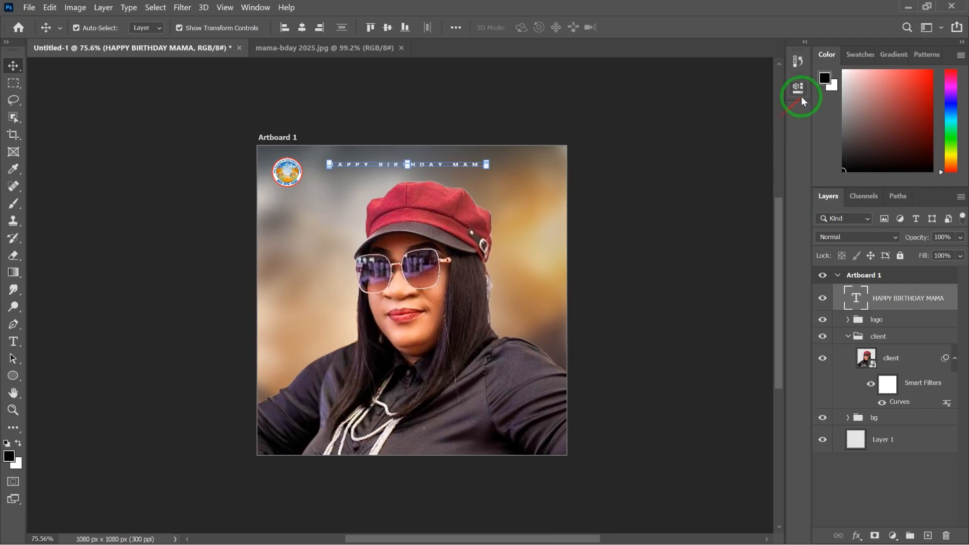
click(797, 89)
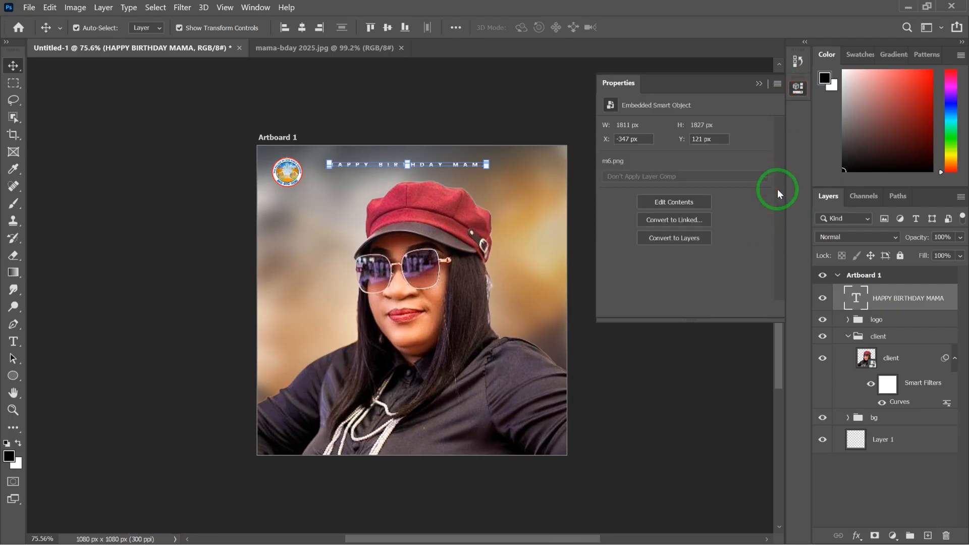
drag(776, 182, 775, 201)
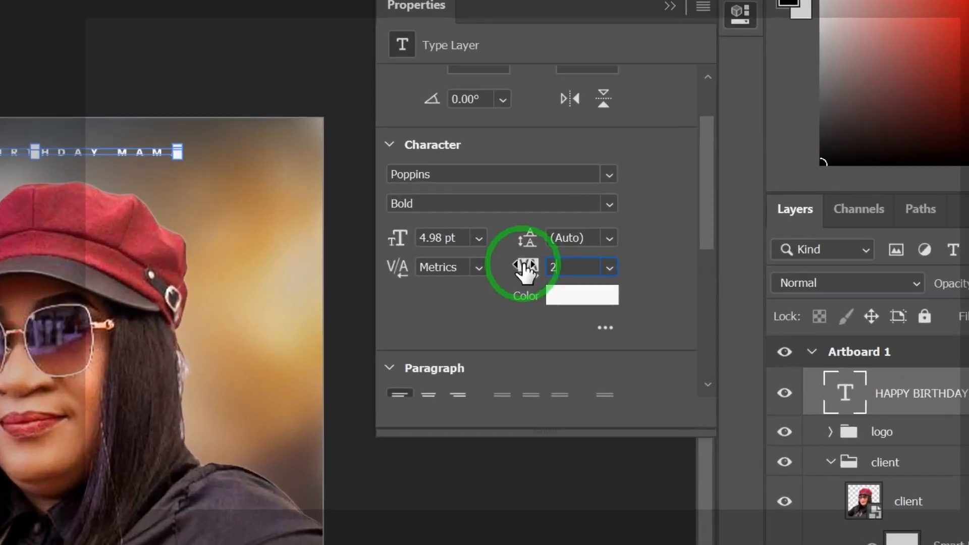
text(2)
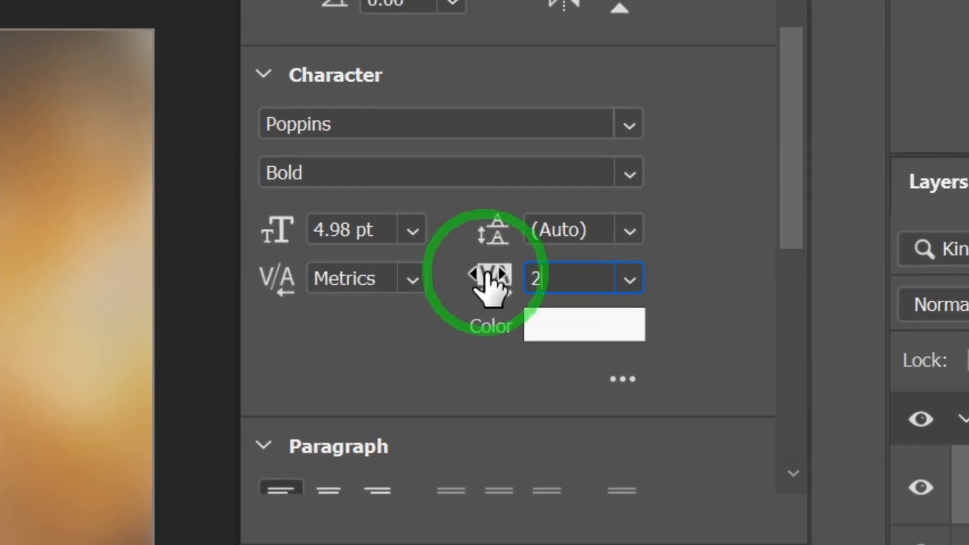
text(00)
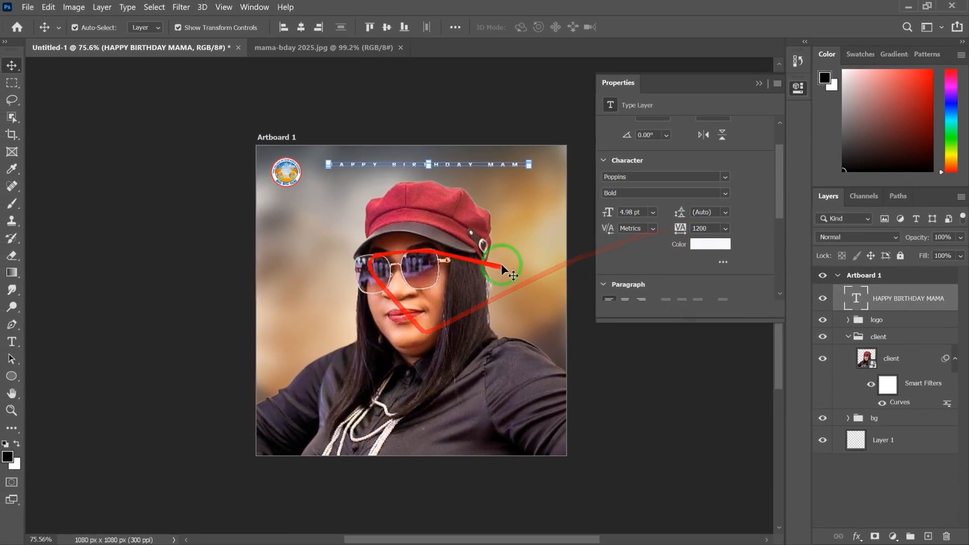
click(626, 385)
scroll(461, 201, down, 5)
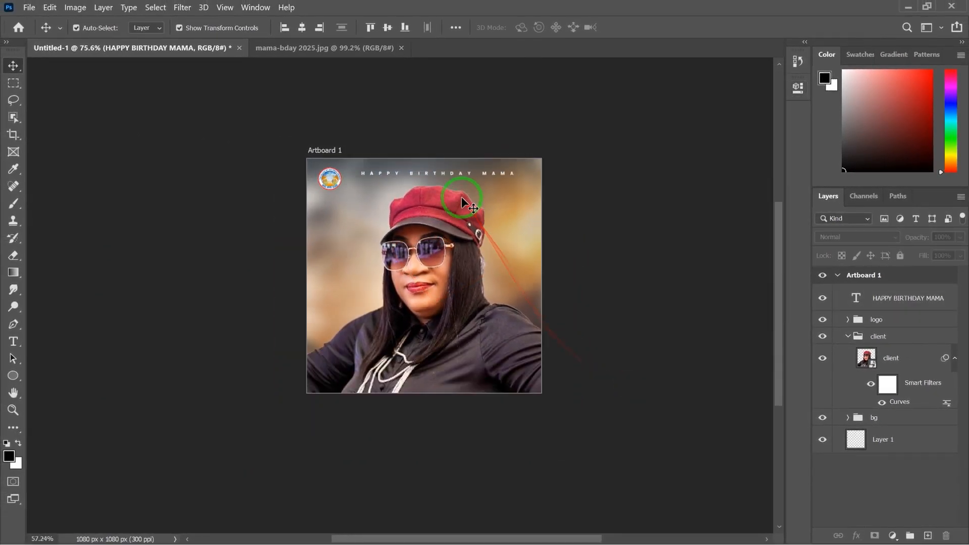
scroll(459, 232, up, 4)
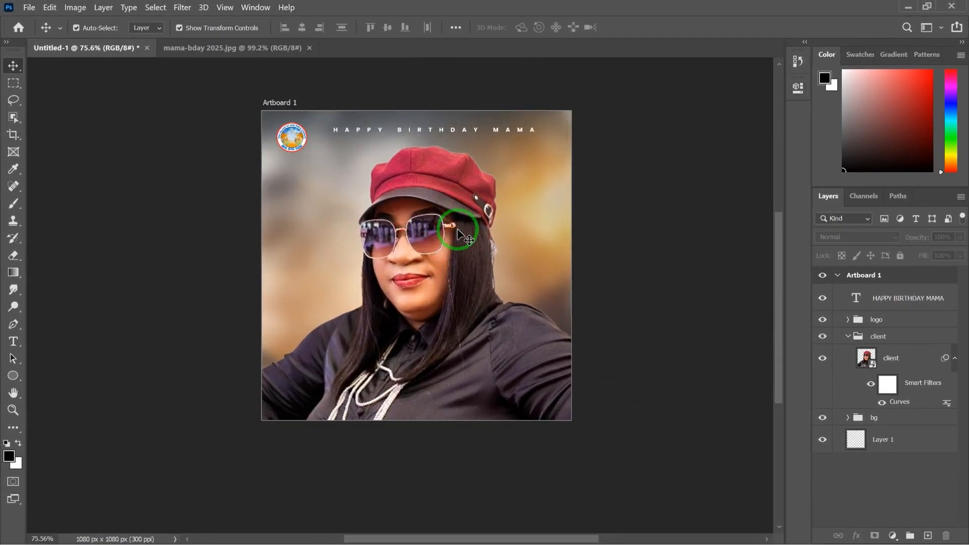
Step: Move the client portrait slightly left on the artboard and collapse the client group
drag(431, 237, 416, 244)
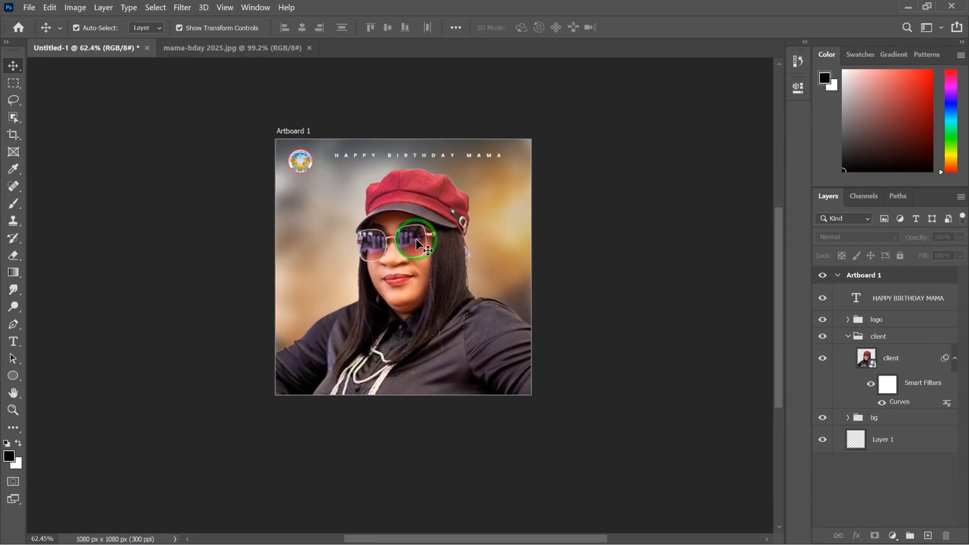
drag(446, 278, 440, 281)
click(866, 358)
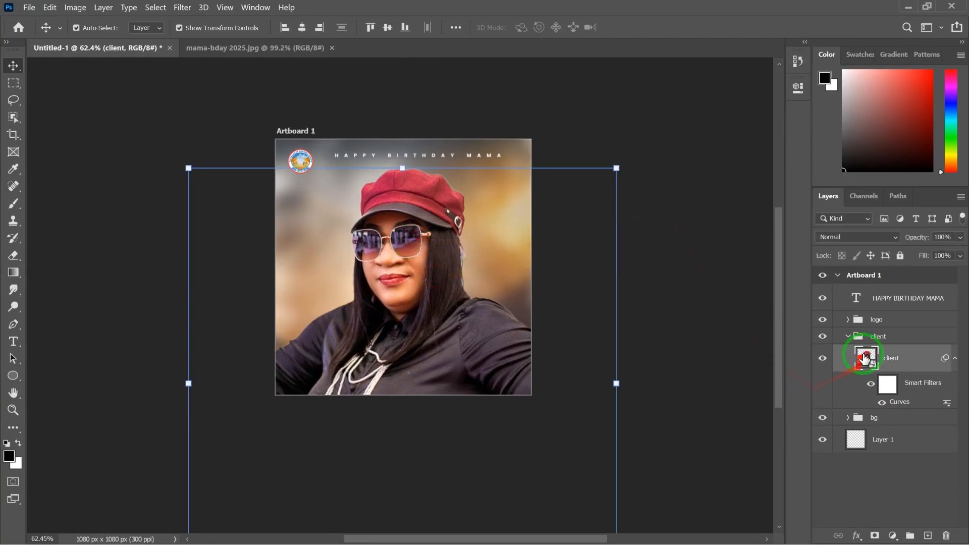
click(847, 336)
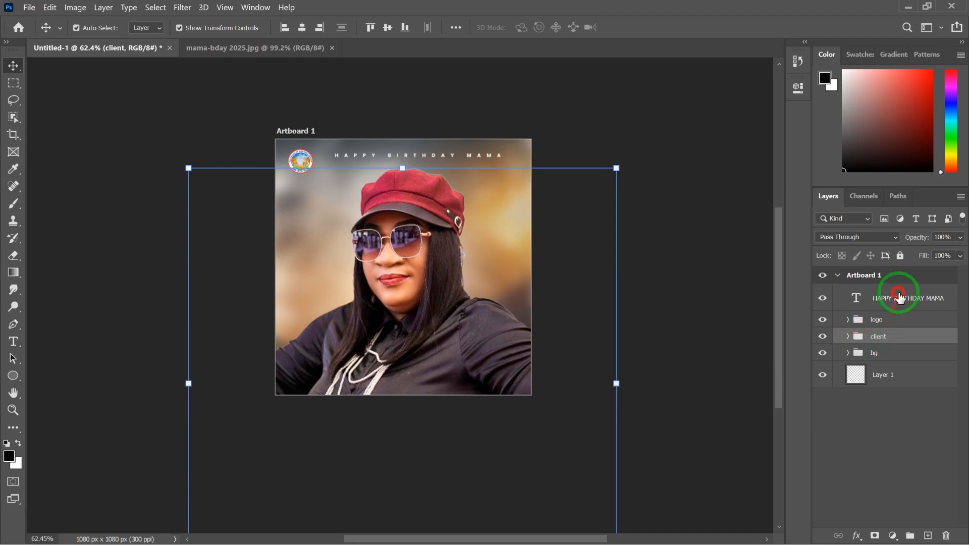
Step: Group the HAPPY BIRTHDAY MAMA text layer and rename the collapsed group as header text
click(898, 298)
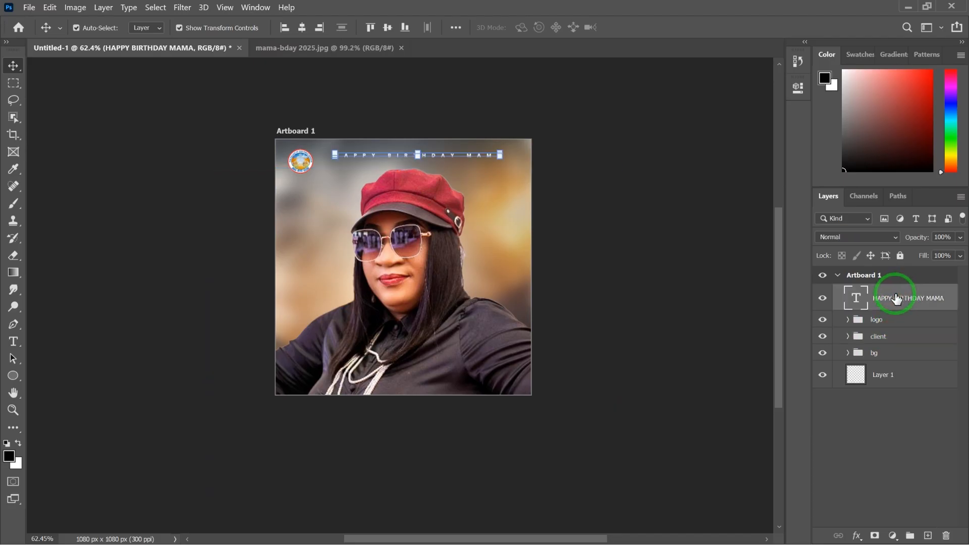
key(ctrl+g)
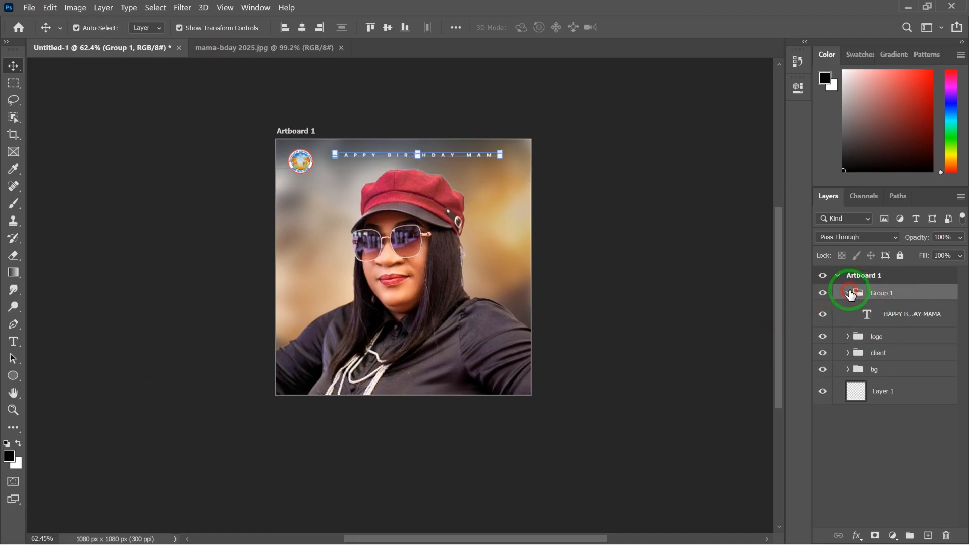
click(848, 294)
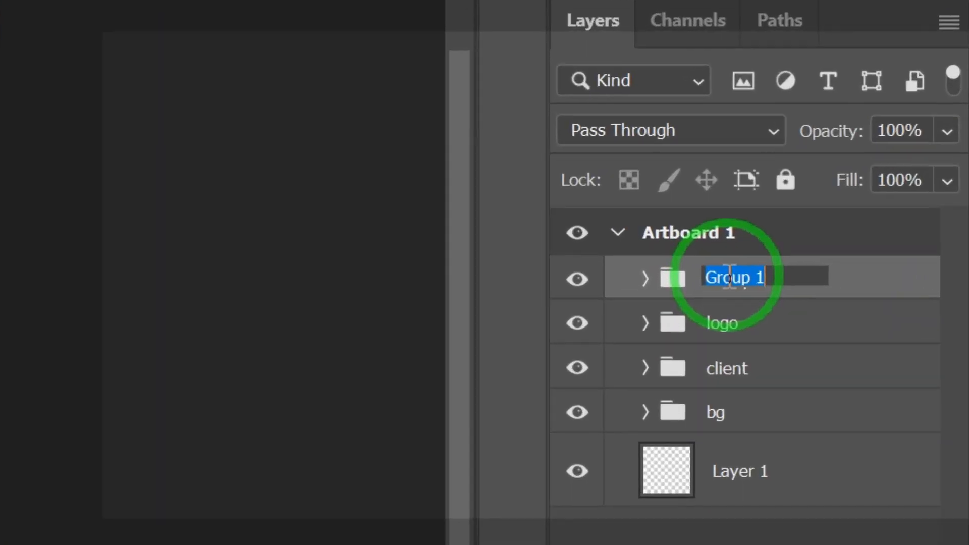
text(text)
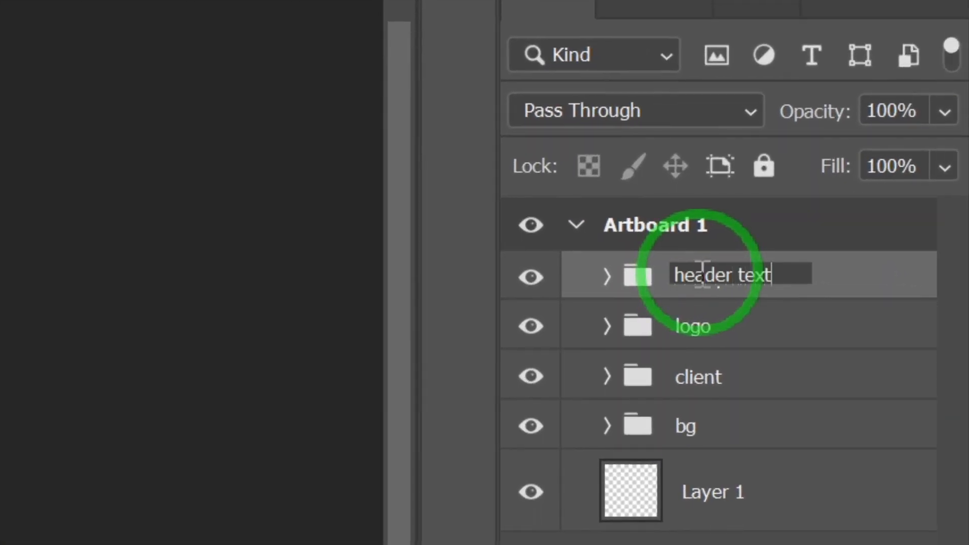
key(Return)
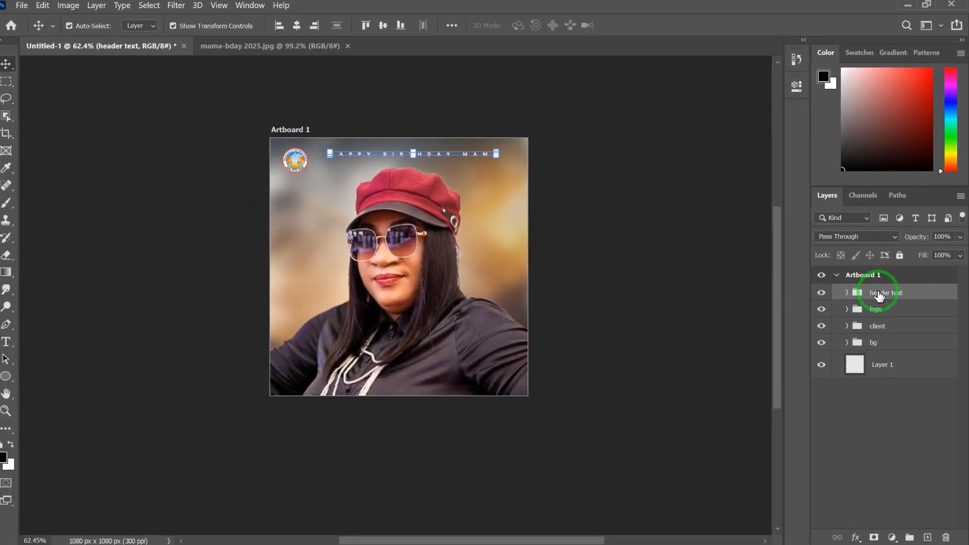
Step: Place Gole.png from the mama files folder onto the Photoshop artboard and commit the placement
scroll(453, 250, down, 3)
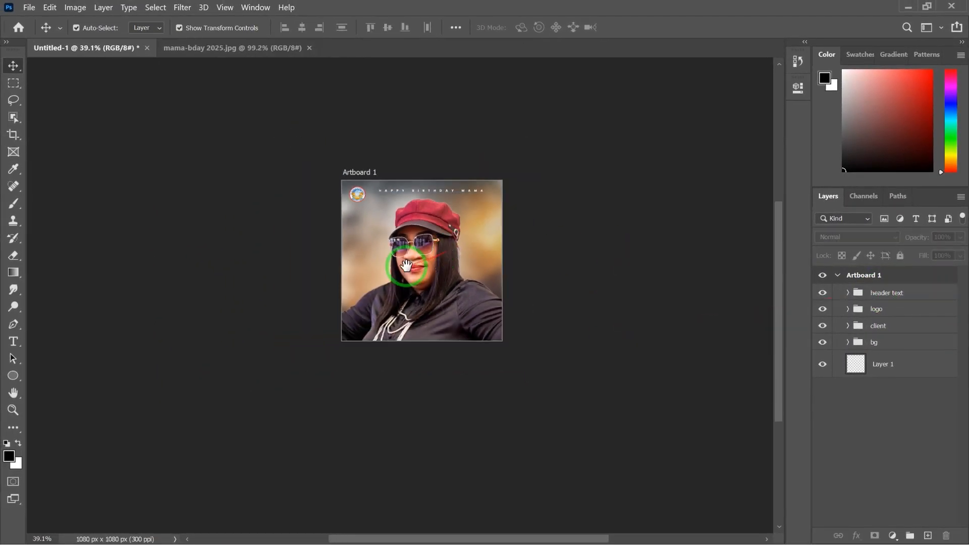
scroll(406, 265, up, 3)
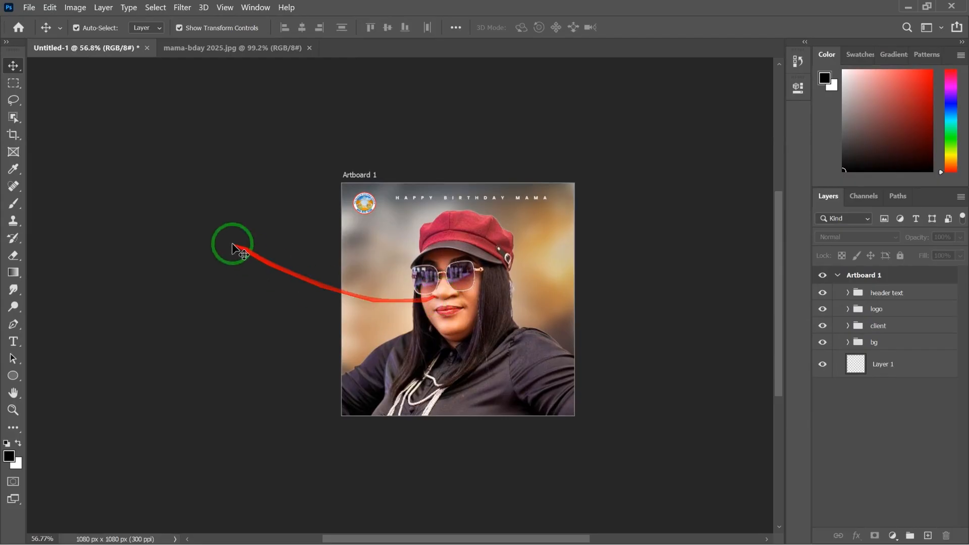
scroll(378, 248, up, 2)
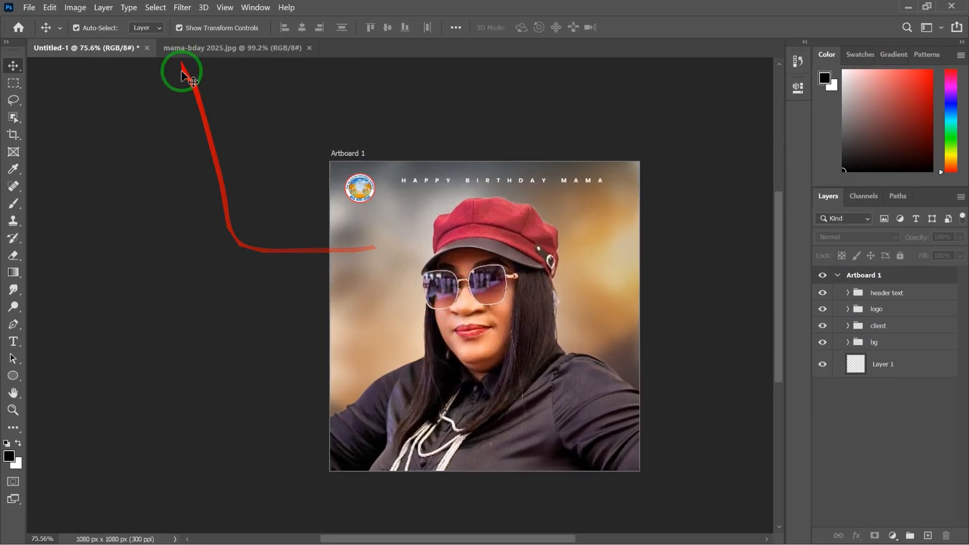
key(super)
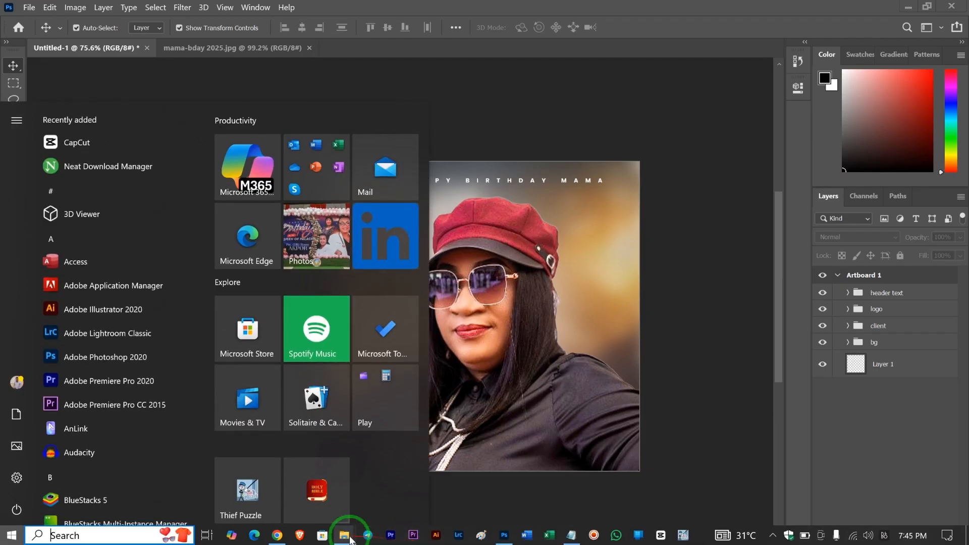
mouse_move(345, 534)
click(402, 484)
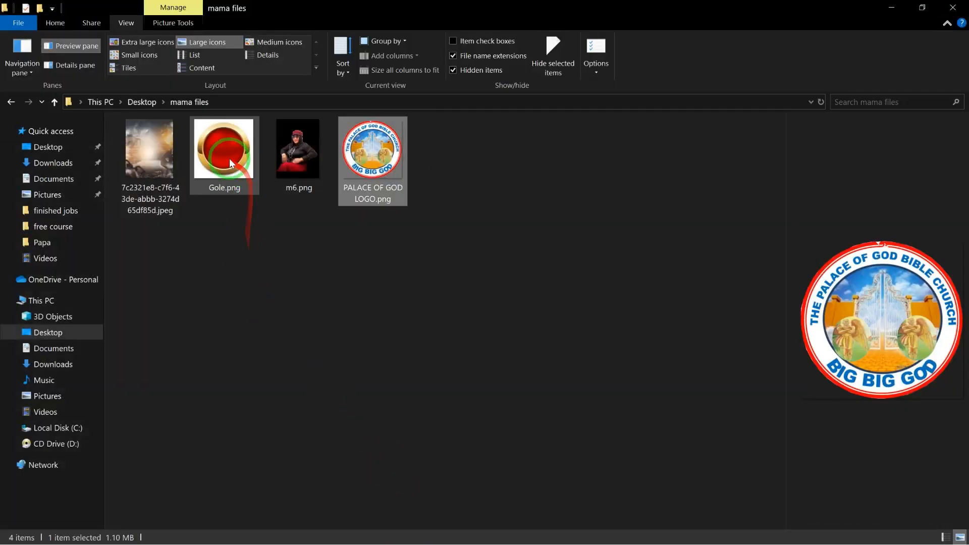
mouse_move(224, 154)
mouse_down()
mouse_move(505, 513)
mouse_move(388, 541)
mouse_move(351, 528)
mouse_move(391, 543)
mouse_move(428, 531)
mouse_move(495, 538)
mouse_move(591, 317)
mouse_up()
key(super)
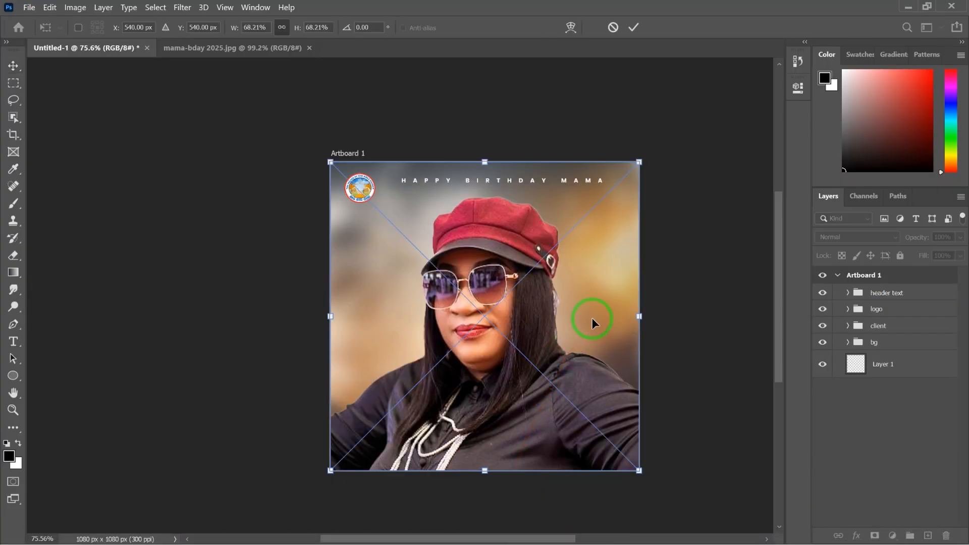
click(634, 28)
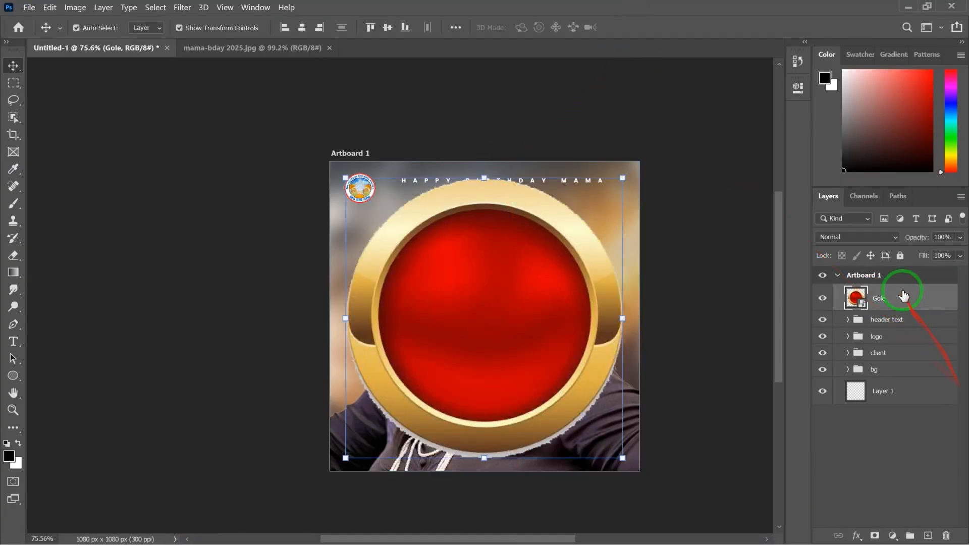
Step: Scale the Gole badge down to a small circle and position it beside the portrait's hair, near the artboard's right edge
drag(485, 177, 409, 339)
scroll(505, 434, down, 2)
key(Return)
scroll(408, 288, up, 3)
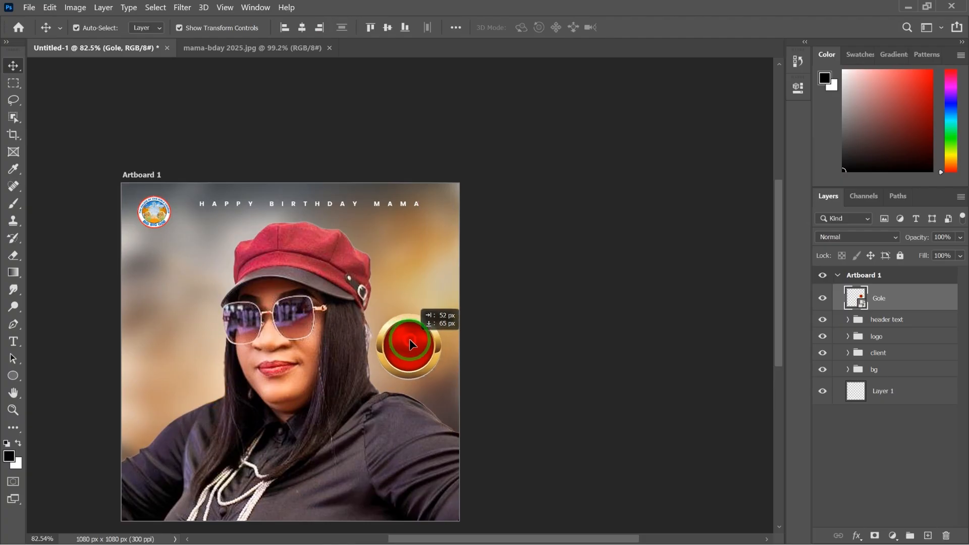
Step: Move the client portrait about 35 px left, nudge the Gole badge slightly left, and deselect it
drag(365, 423, 353, 424)
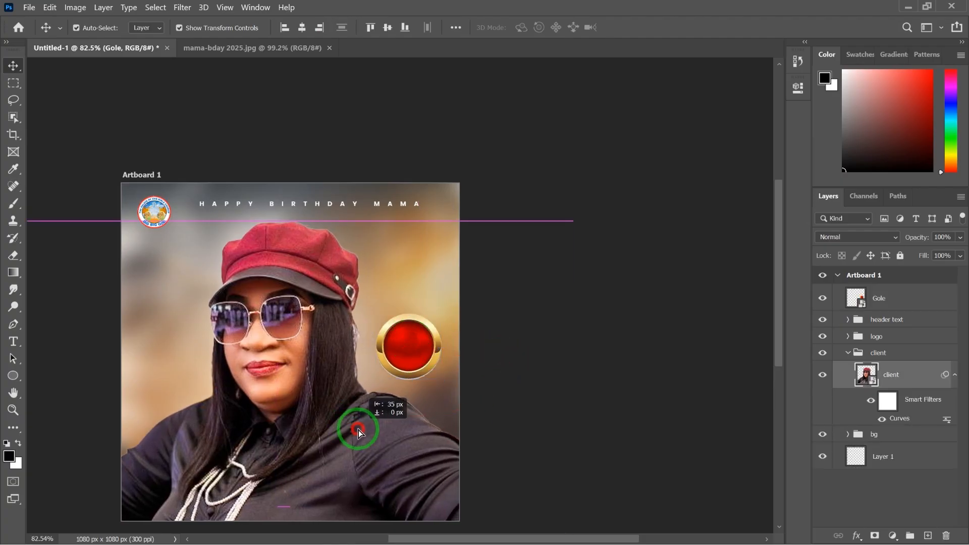
mouse_move(418, 346)
mouse_down()
mouse_move(410, 349)
mouse_move(422, 356)
mouse_up()
click(574, 227)
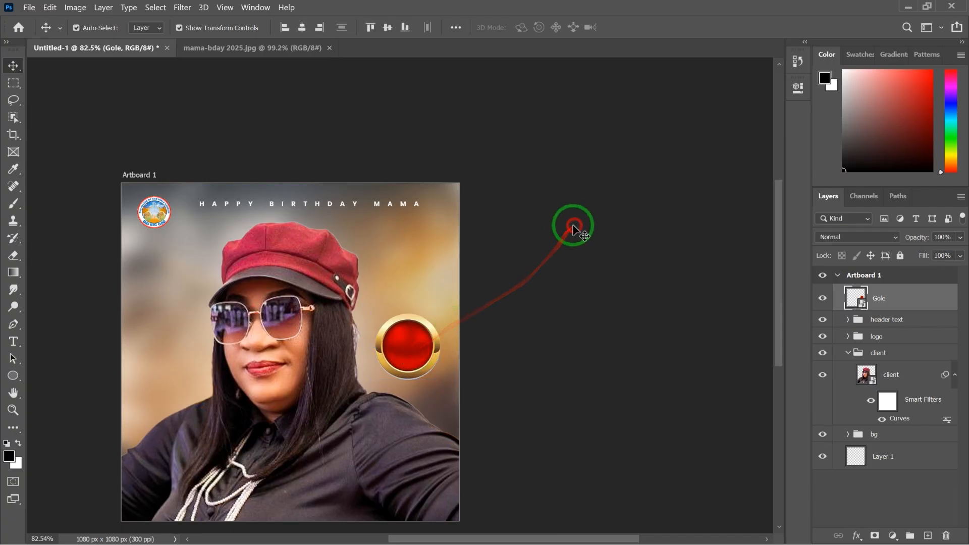
scroll(385, 299, down, 3)
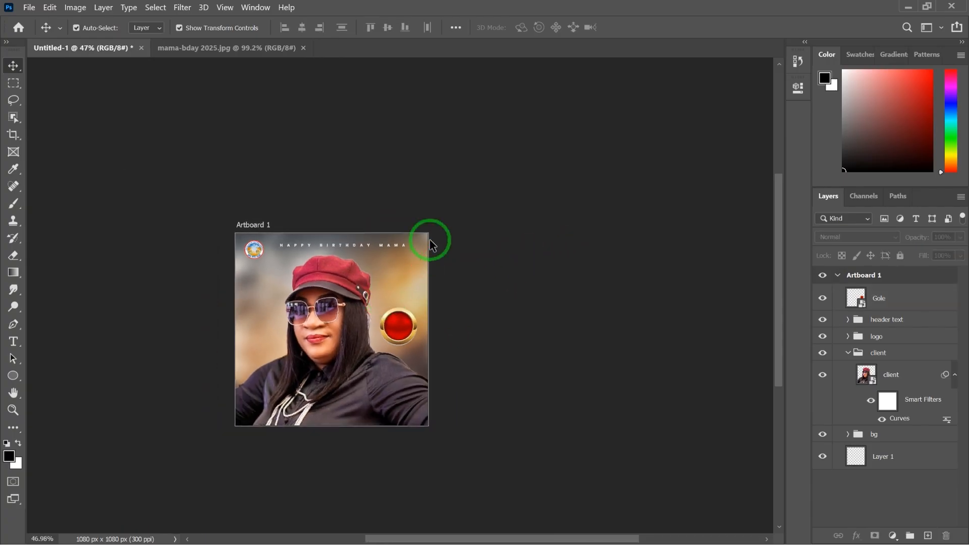
scroll(353, 312, up, 3)
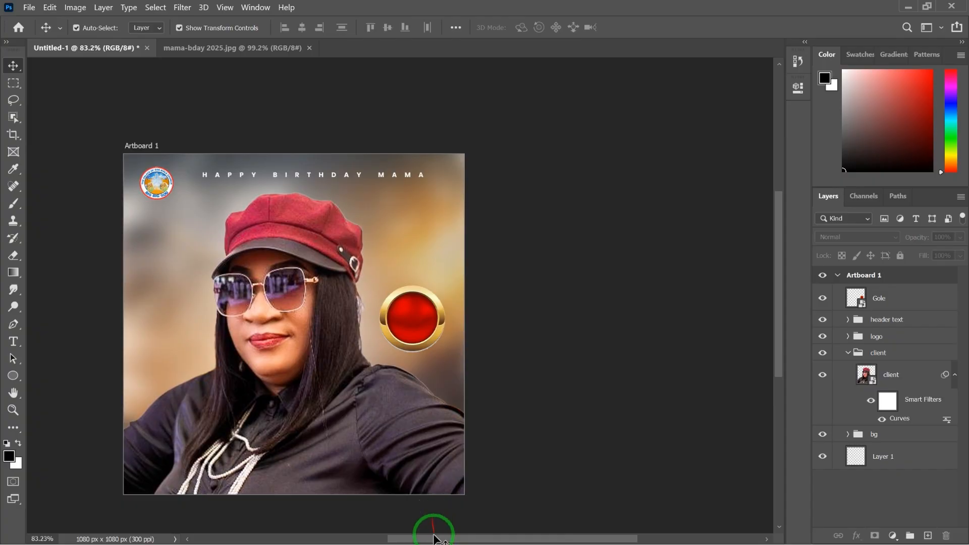
Step: Switch to Notepad, copy the two-line birthday date, and return to the Photoshop document
key(super)
click(572, 534)
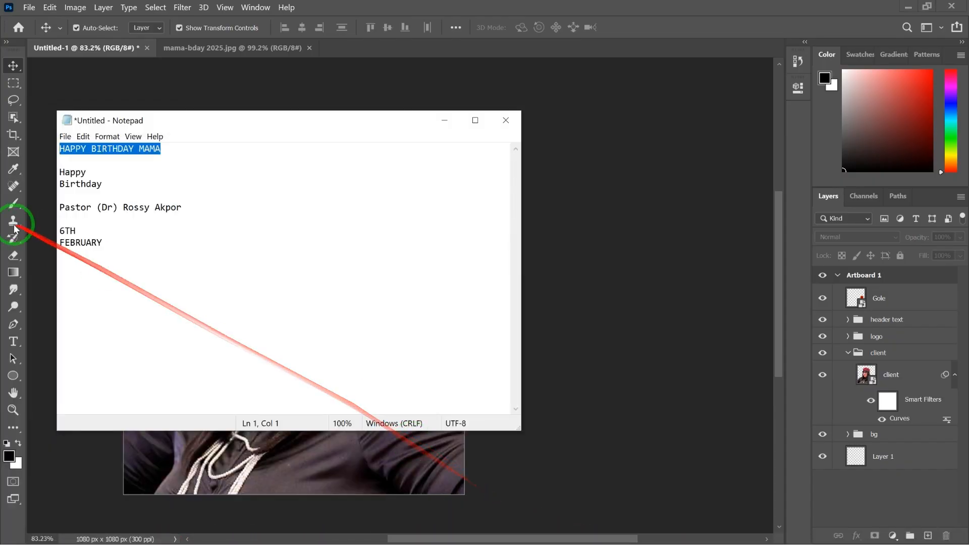
mouse_move(105, 243)
mouse_down()
mouse_move(54, 231)
mouse_move(106, 240)
mouse_up()
right_click(102, 239)
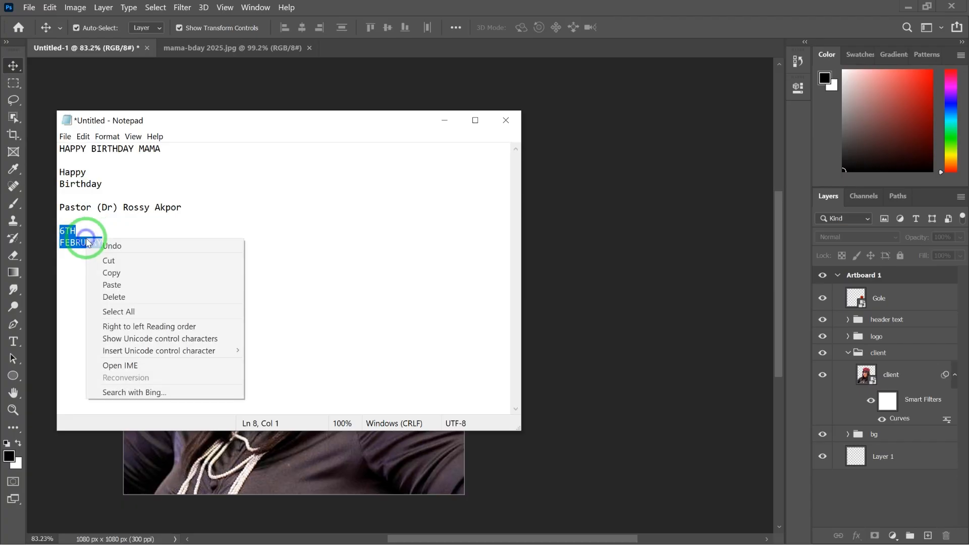
click(133, 271)
click(297, 470)
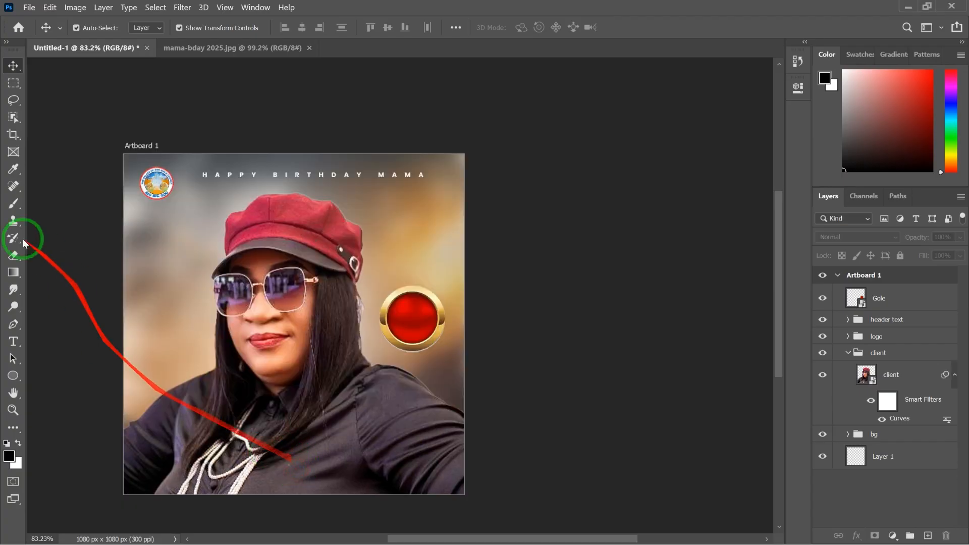
Step: Add a text layer above the Gole badge, paste the copied date, and keep only its first line with the day
scroll(39, 281, up, 4)
click(20, 341)
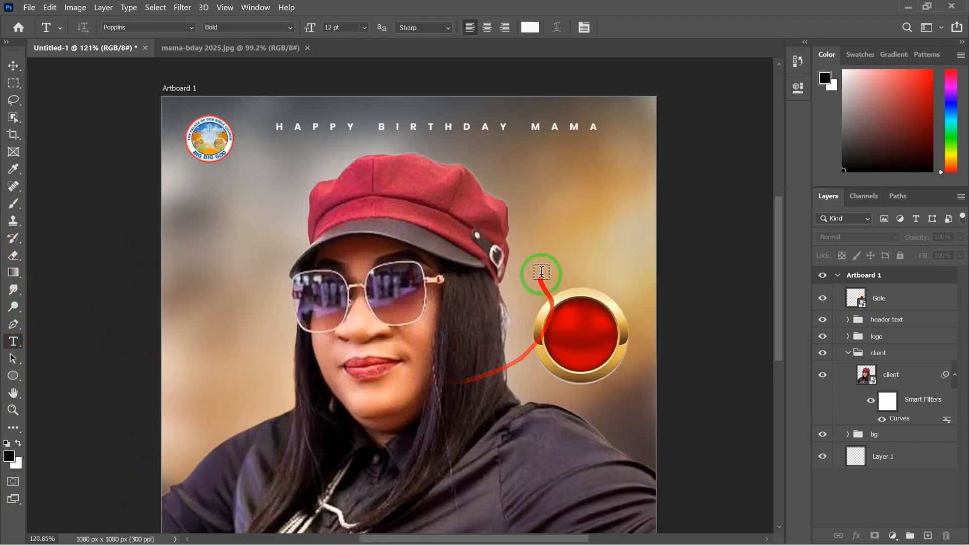
click(548, 209)
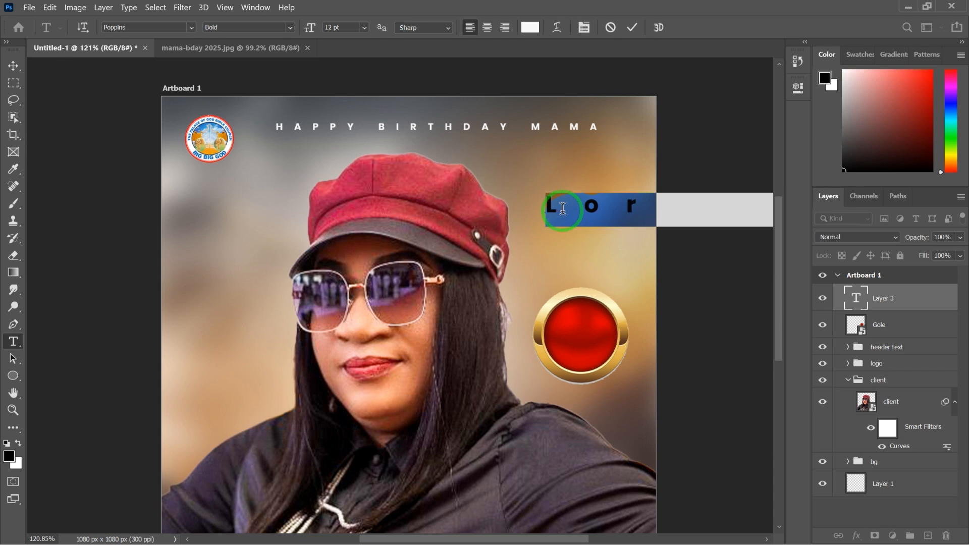
key(ctrl+v)
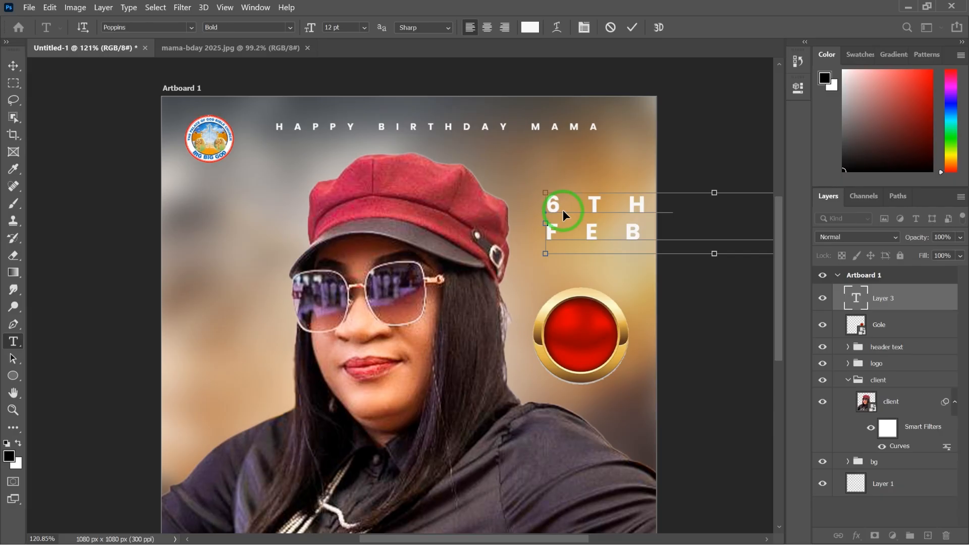
key(ctrl+a)
text(6)
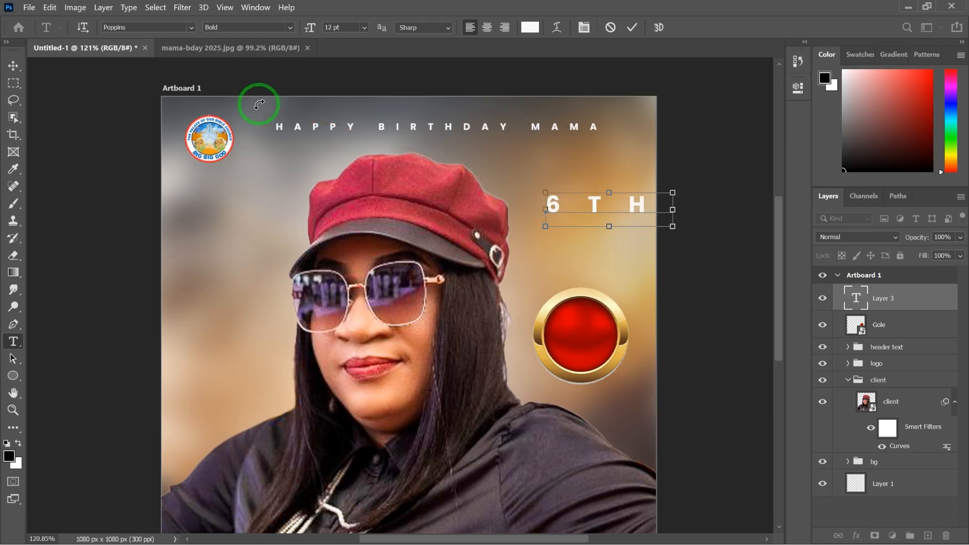
Step: Set the day text's tracking to 10 and commit the text edit
key(ctrl+a)
click(798, 88)
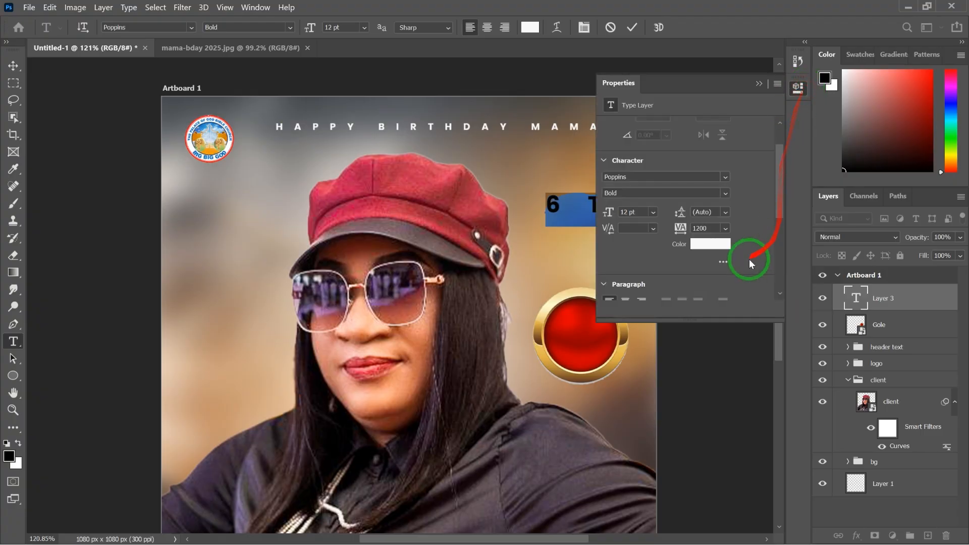
click(726, 229)
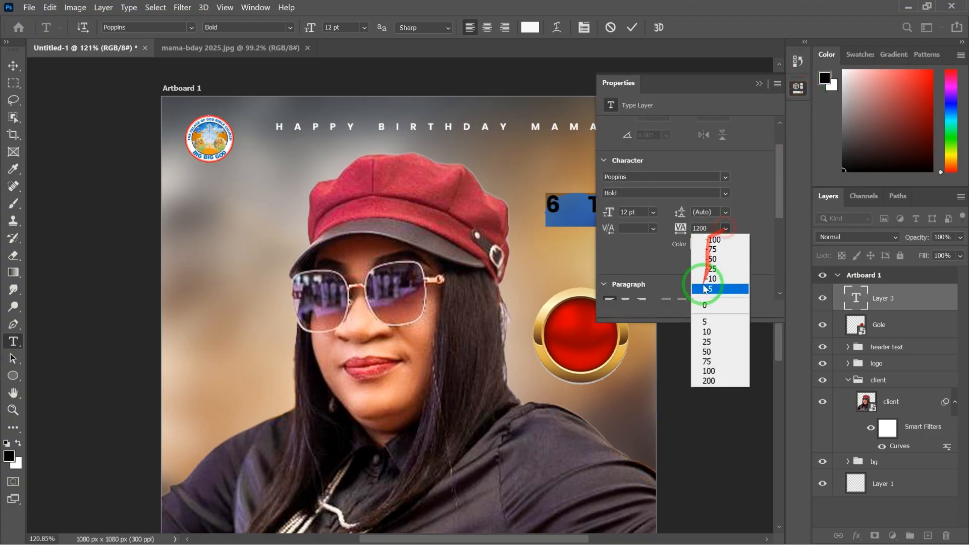
click(717, 333)
click(633, 28)
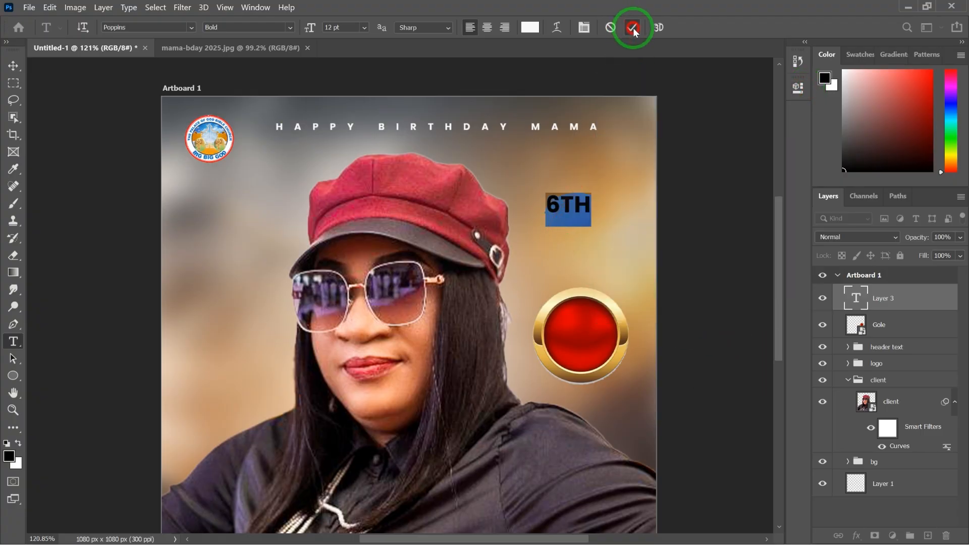
scroll(550, 238, down, 3)
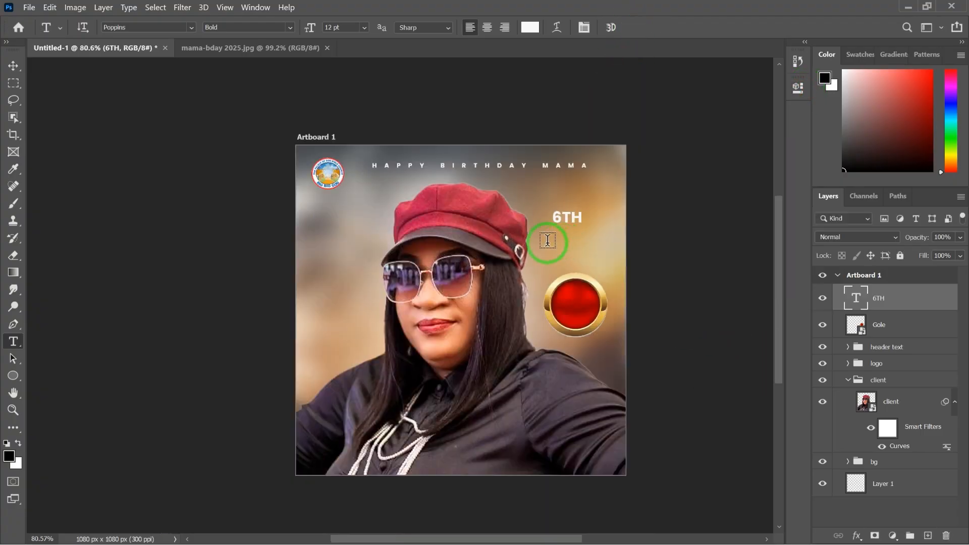
Step: Scale the day text down to about 61.5% and place it inside the red circle of the Gole badge
click(14, 67)
scroll(660, 399, up, 3)
drag(534, 129, 531, 256)
scroll(547, 237, up, 3)
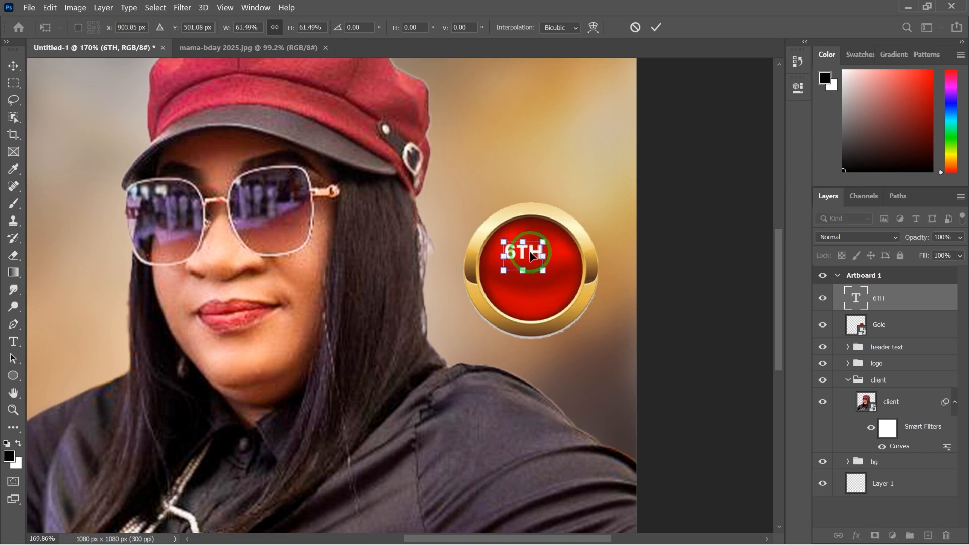
key(Return)
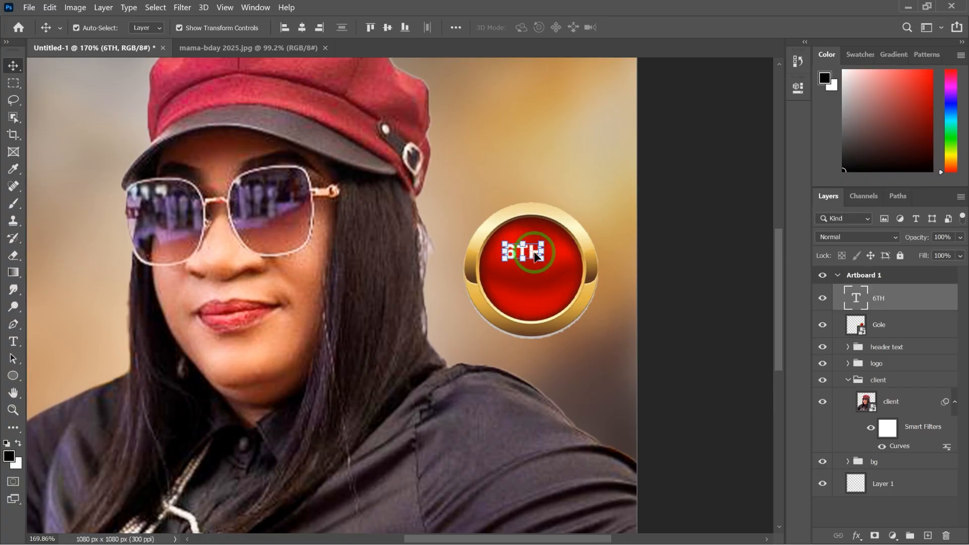
Step: Centre the day text horizontally in the upper part of the red circle and deselect it
drag(539, 249, 537, 246)
scroll(538, 245, down, 7)
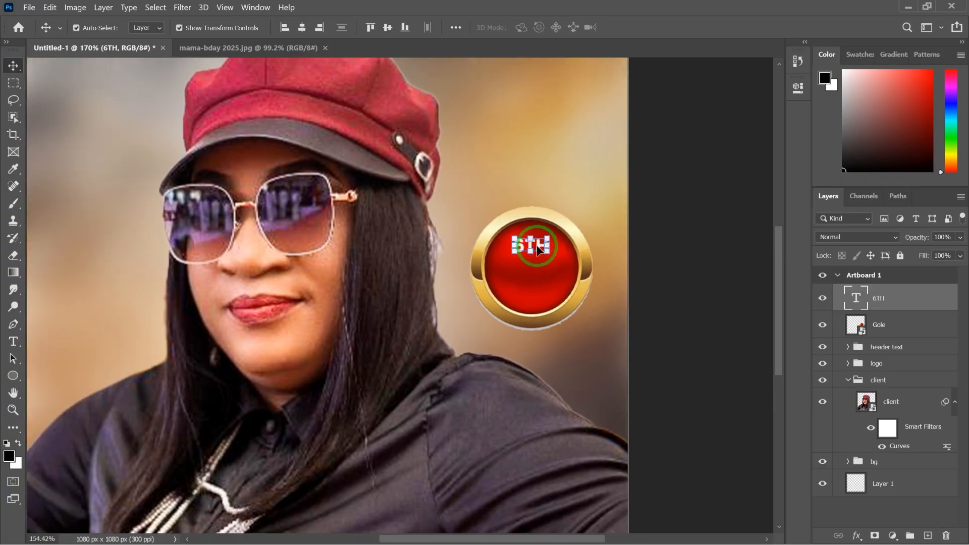
scroll(567, 296, down, 2)
scroll(567, 296, up, 5)
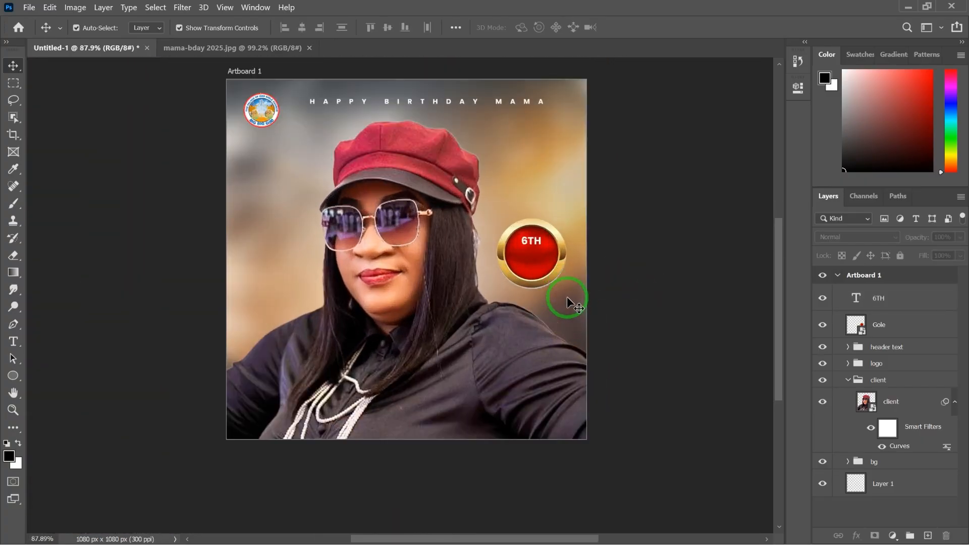
Step: Change the font style of the day text in the gold-and-red badge to Poppins ExtraBold and deselect it
drag(543, 274, 468, 283)
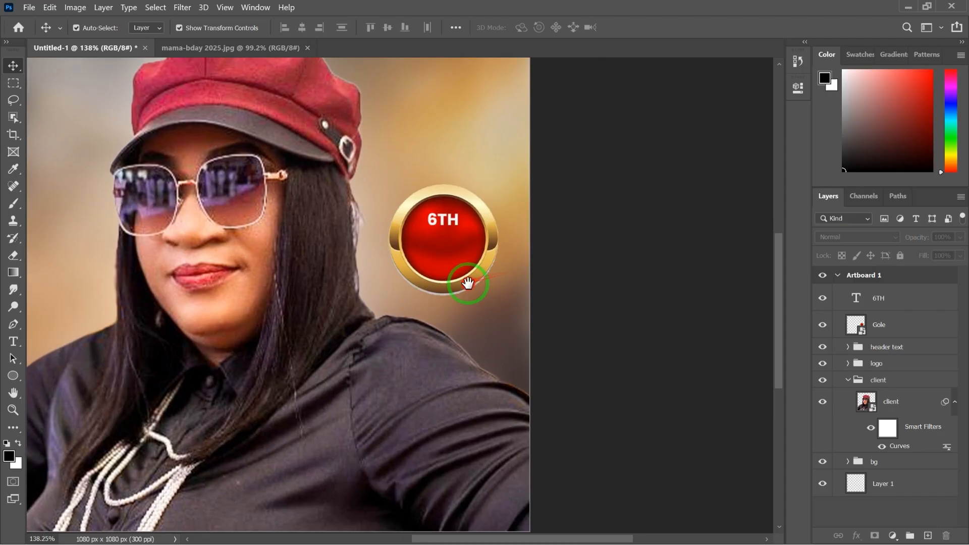
click(458, 210)
click(798, 91)
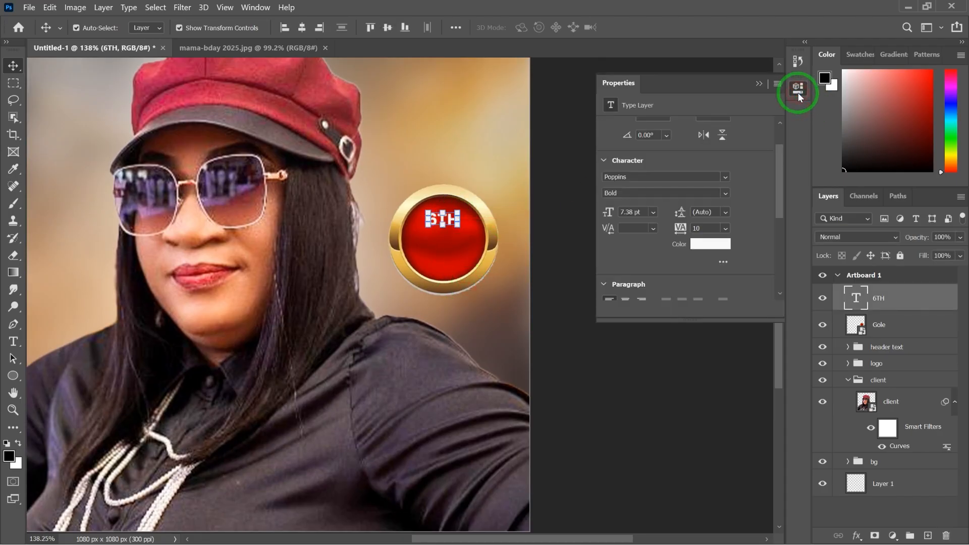
click(726, 192)
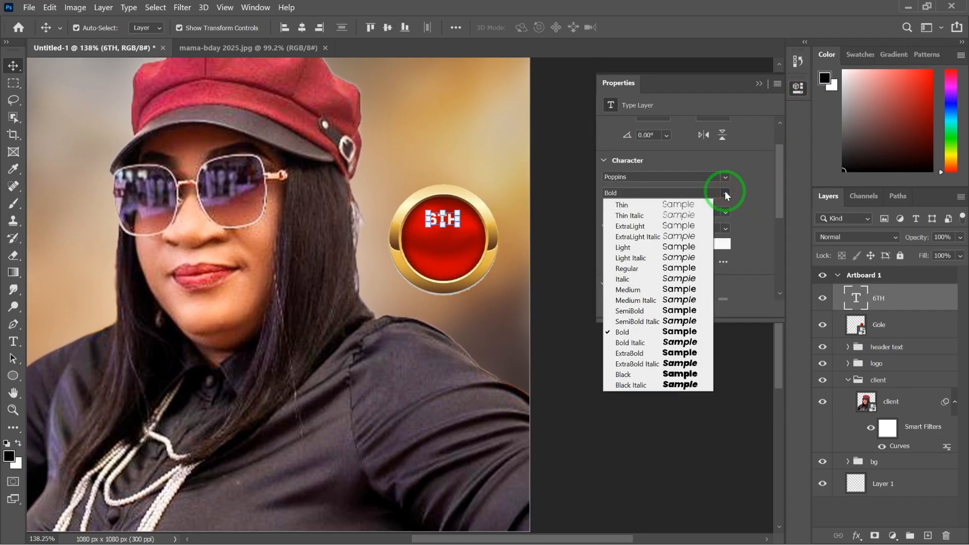
click(650, 353)
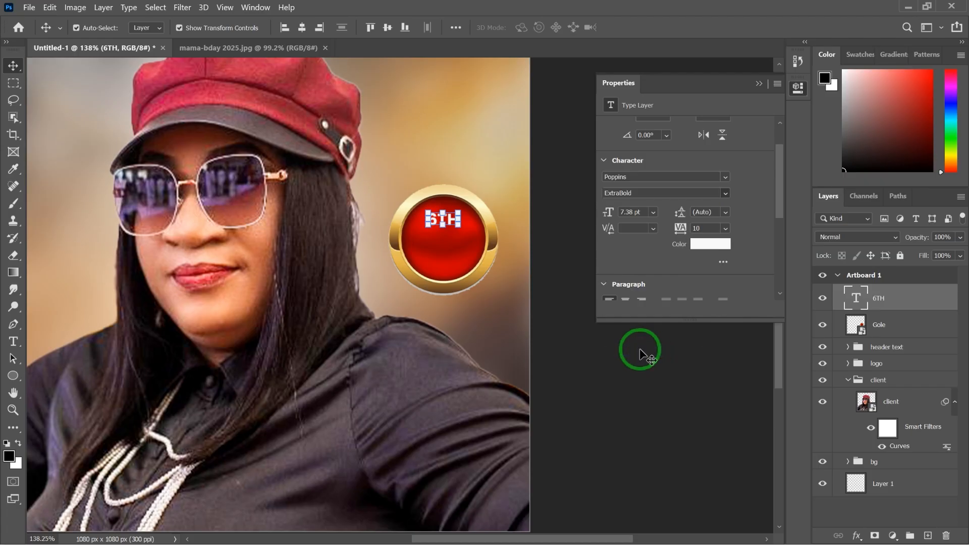
click(552, 251)
scroll(533, 245, down, 5)
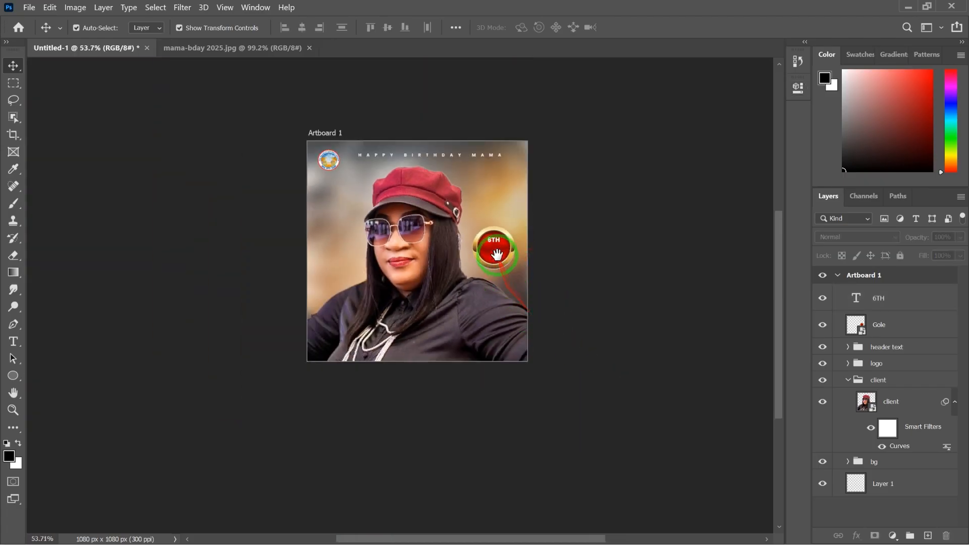
drag(497, 255, 476, 252)
scroll(439, 229, up, 10)
scroll(507, 256, down, 4)
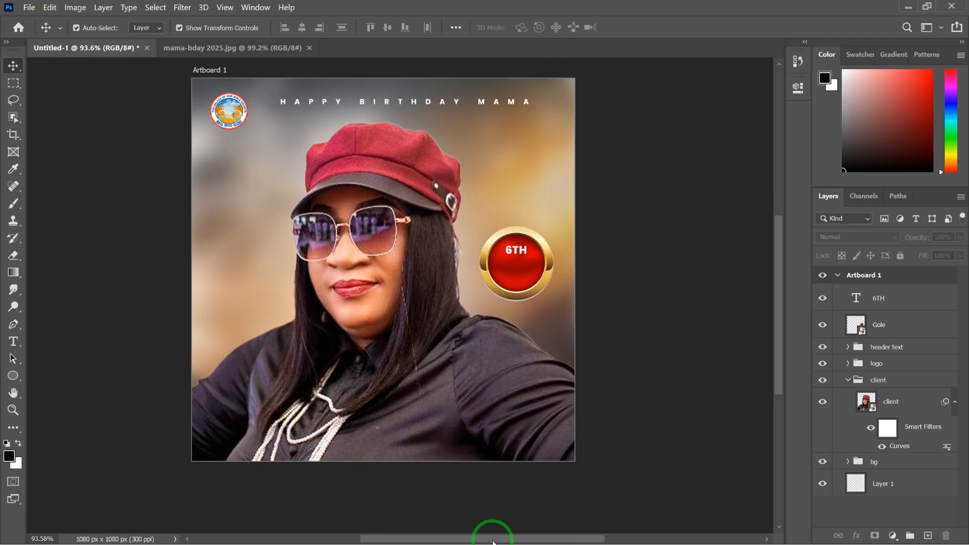
Step: Switch to Notepad, copy only the word FEBRUARY from the flyer text, and return to Photoshop
key(super)
click(571, 533)
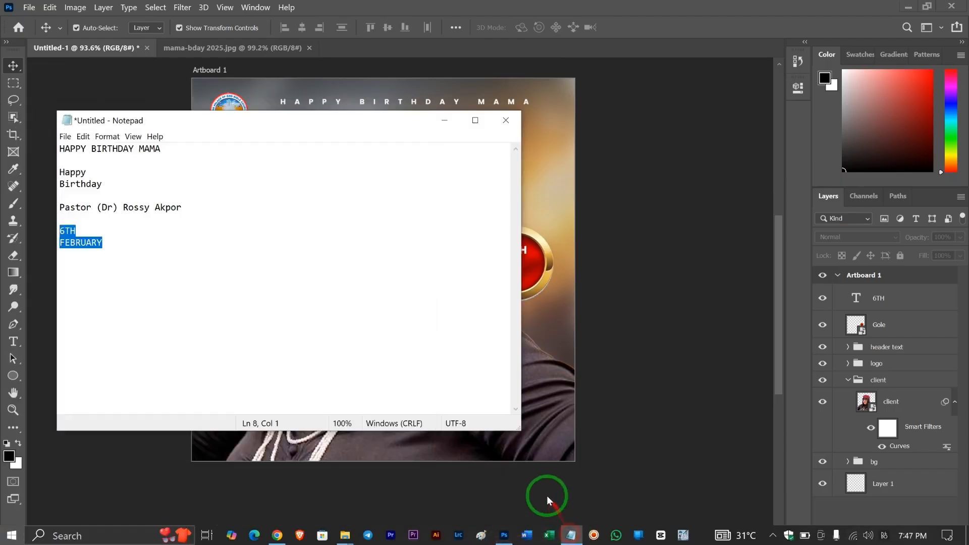
drag(108, 243, 66, 243)
right_click(63, 244)
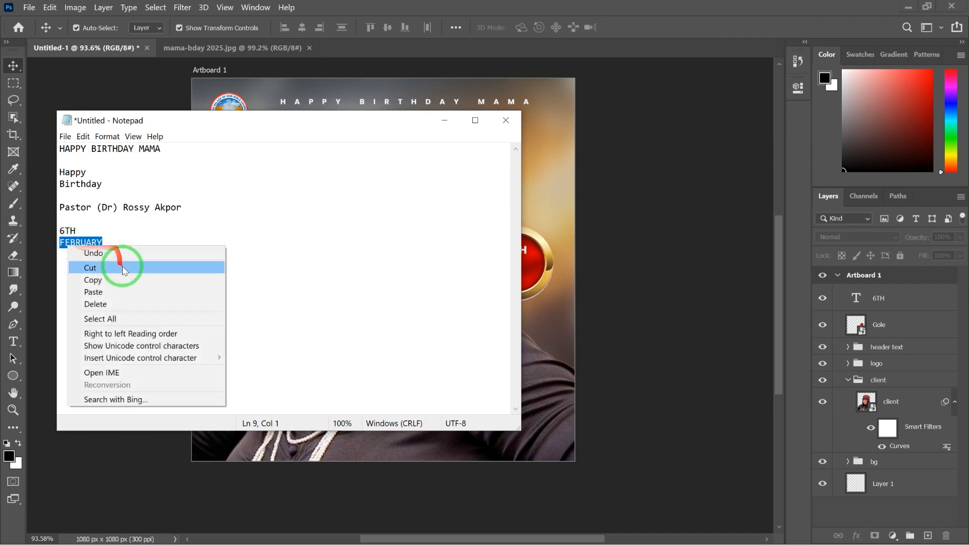
click(123, 277)
click(445, 120)
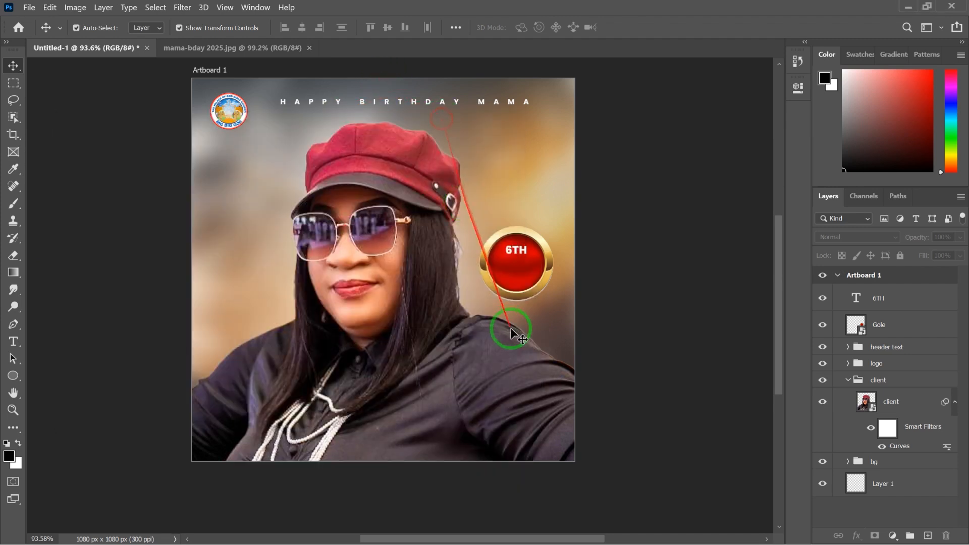
Step: Duplicate the day text just below itself in the badge and replace the copy's text with FEBRUARY
scroll(519, 287, up, 5)
drag(515, 187, 516, 211)
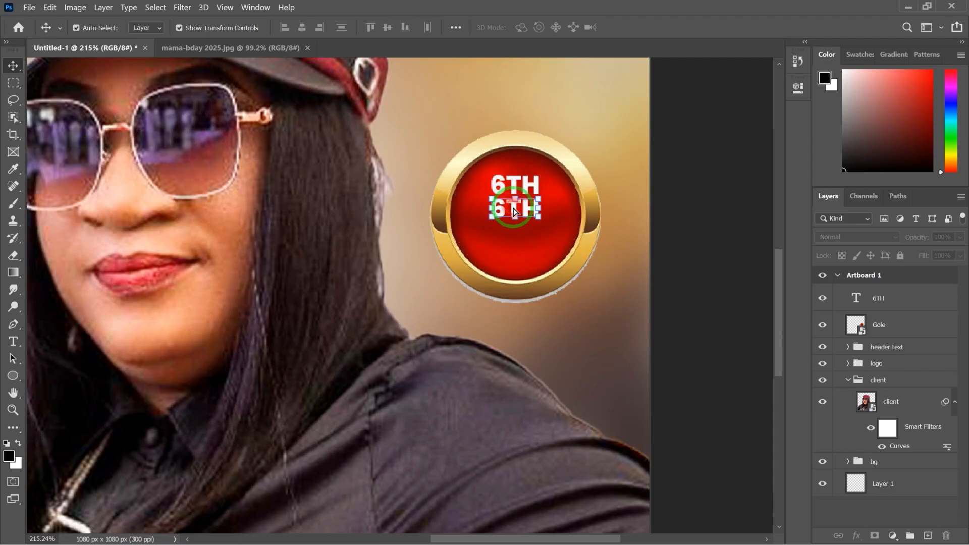
double_click(513, 205)
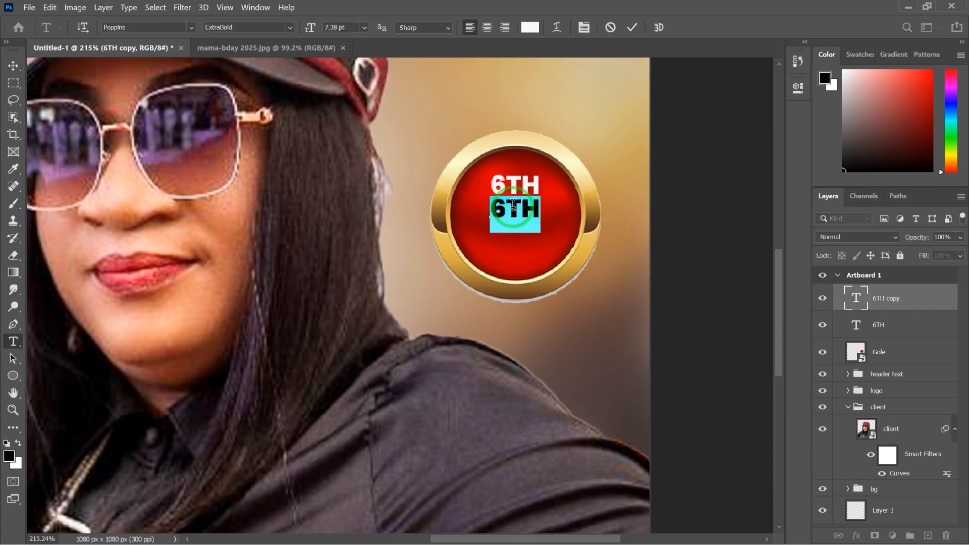
text(FEBRUARY)
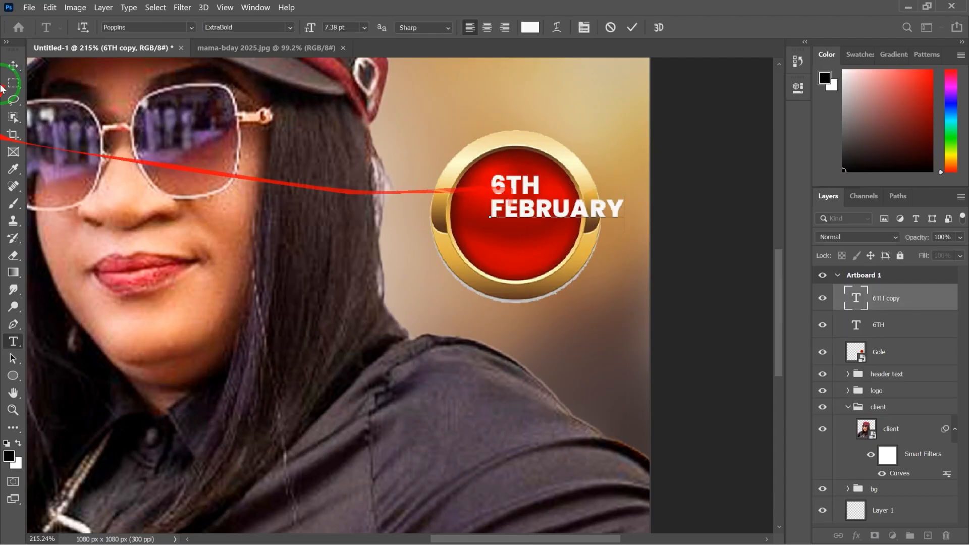
click(14, 63)
Step: Scale the FEBRUARY text to about 69.55%, centre it beneath the day text inside the red circle, and deselect it
click(516, 223)
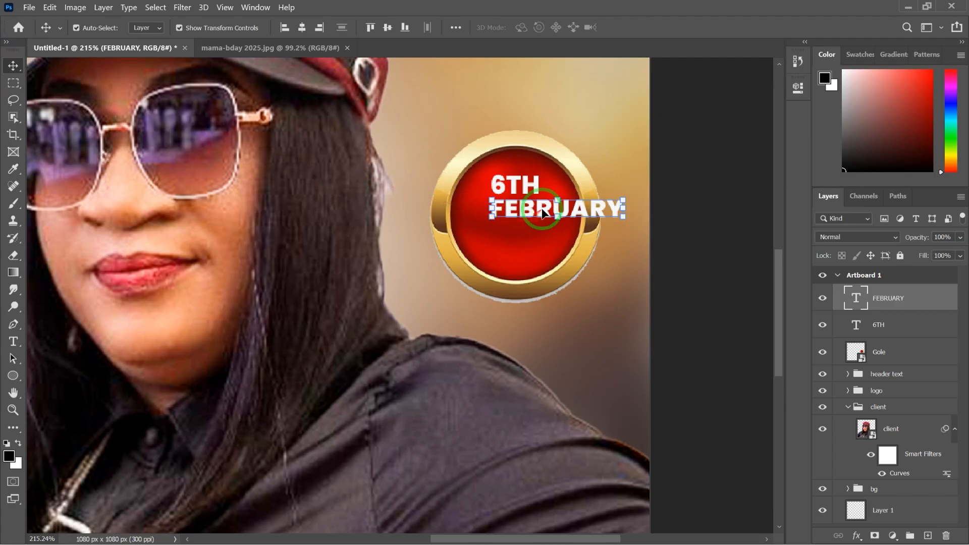
drag(541, 212, 507, 221)
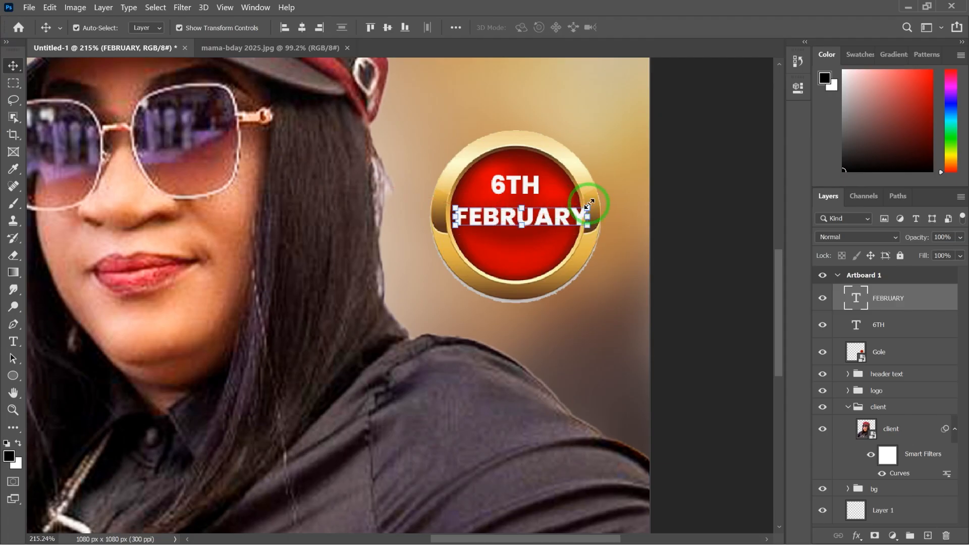
drag(565, 211, 532, 214)
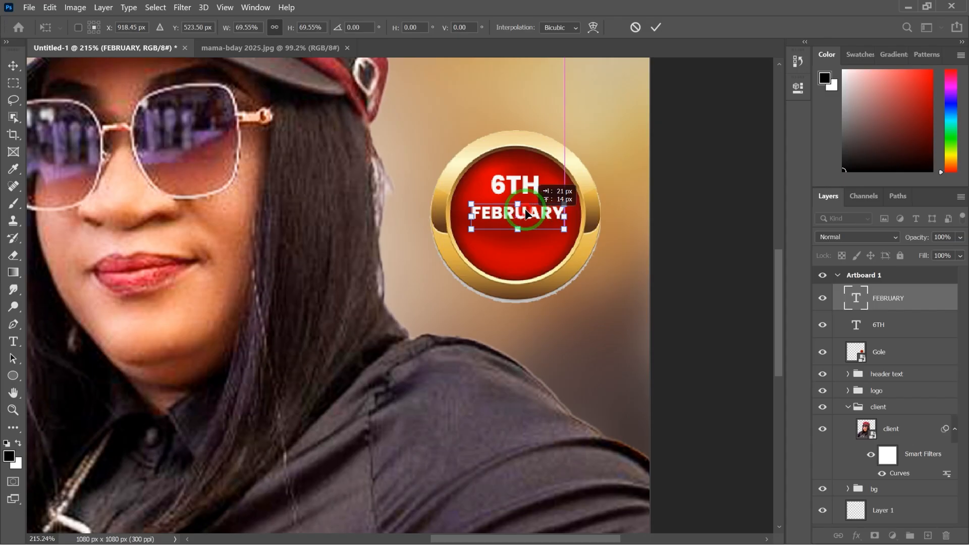
click(655, 27)
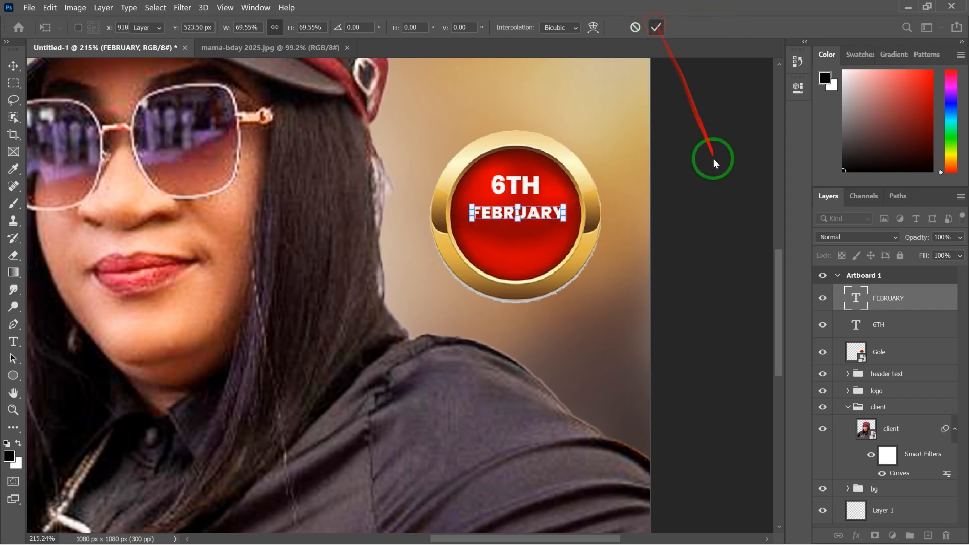
scroll(693, 177, down, 2)
scroll(691, 173, down, 4)
click(711, 172)
scroll(614, 190, down, 4)
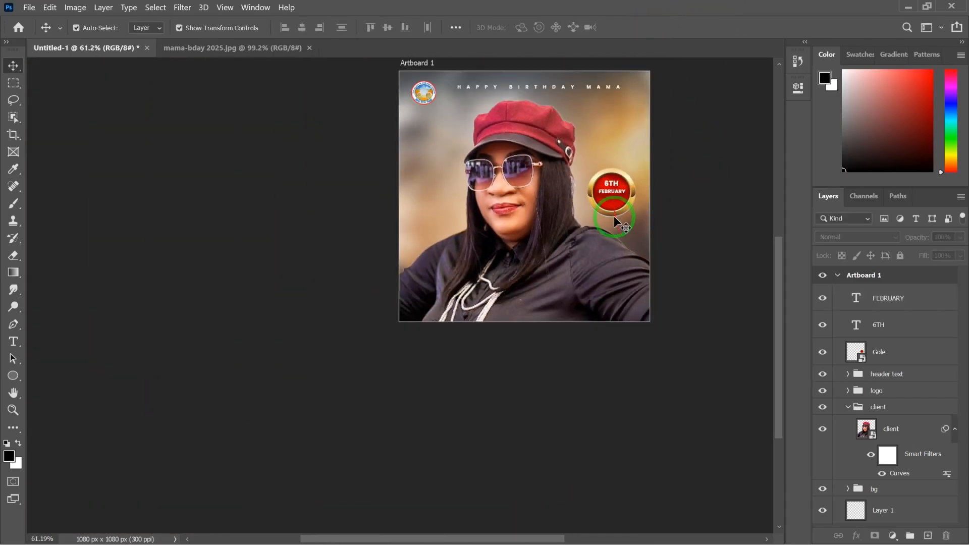
Step: Set the tracking of the FEBRUARY text to 50, after trying 200
drag(611, 202, 531, 210)
scroll(530, 210, up, 6)
click(540, 197)
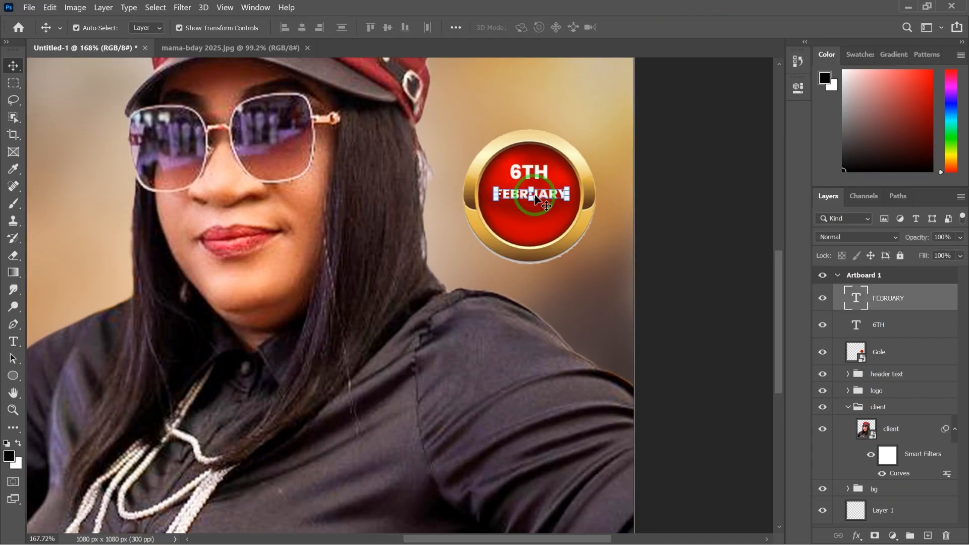
click(798, 88)
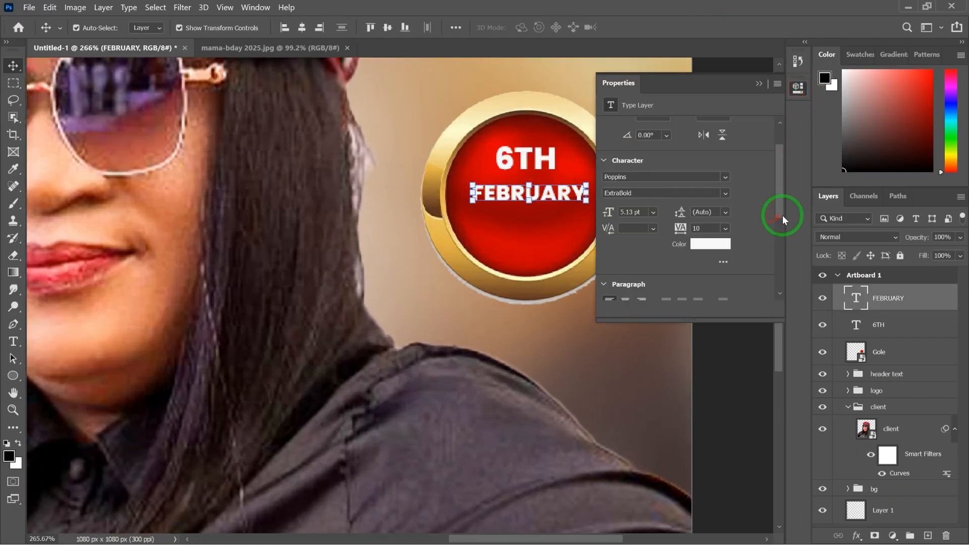
click(726, 229)
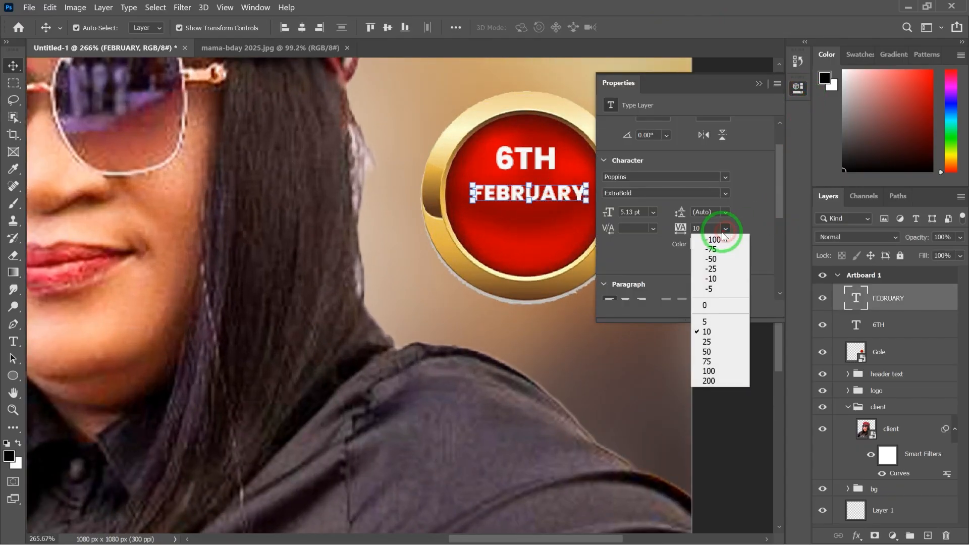
click(707, 381)
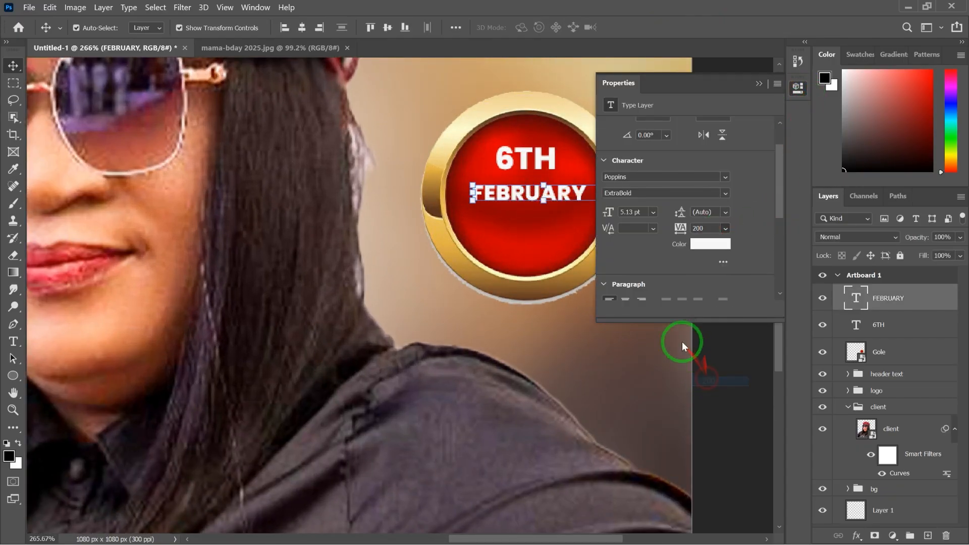
click(725, 230)
click(707, 348)
scroll(500, 215, down, 3)
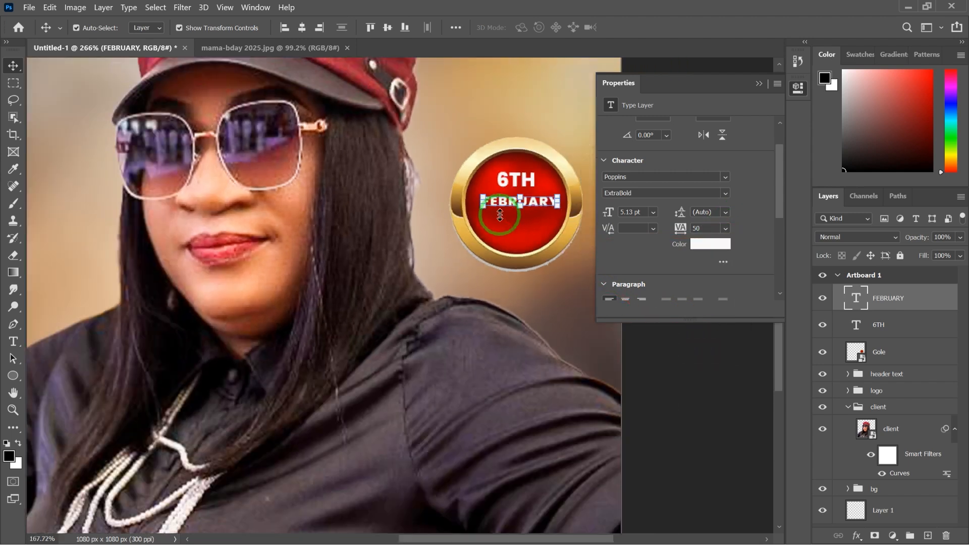
click(692, 342)
Step: Group the Gole badge with the day and month text layers and name the group DATE
click(517, 182)
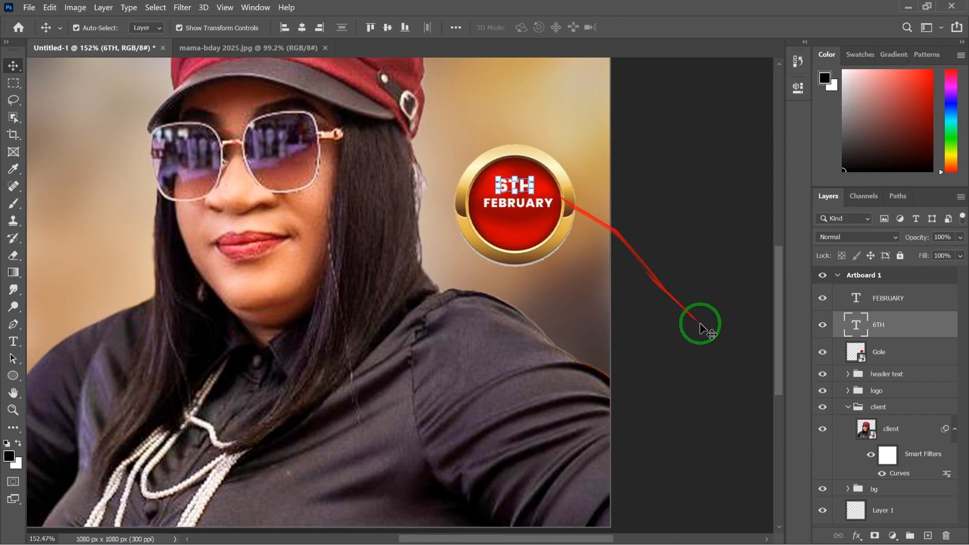
click(894, 352)
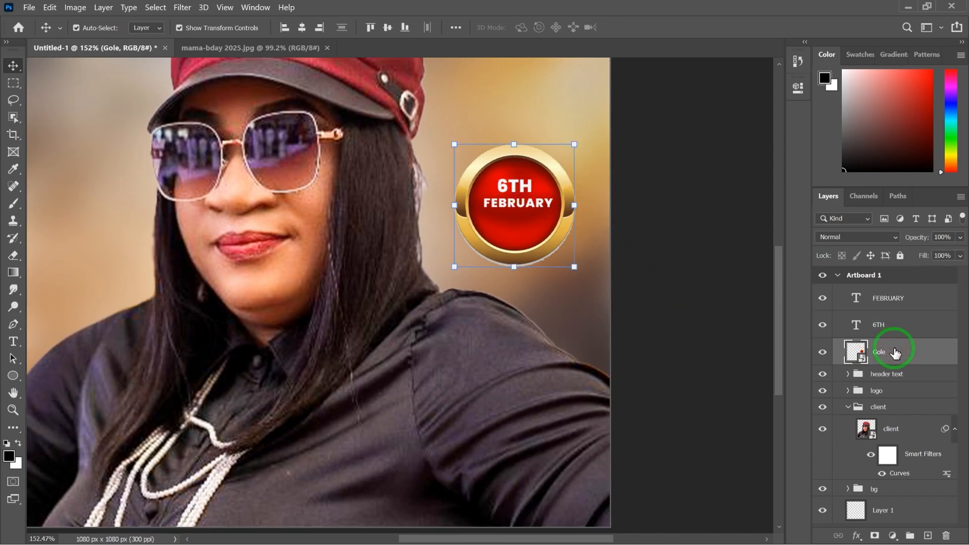
shift+click(895, 298)
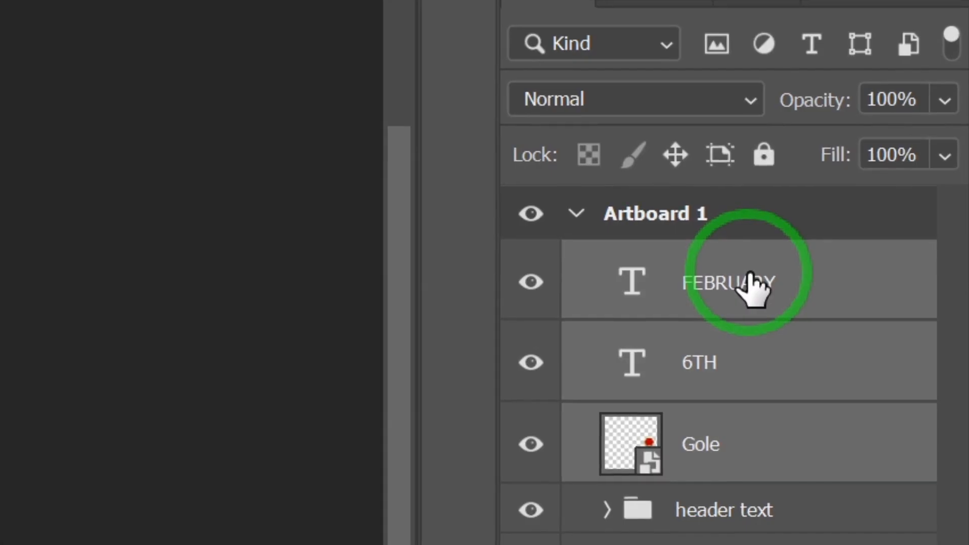
key(ctrl+g)
double_click(706, 265)
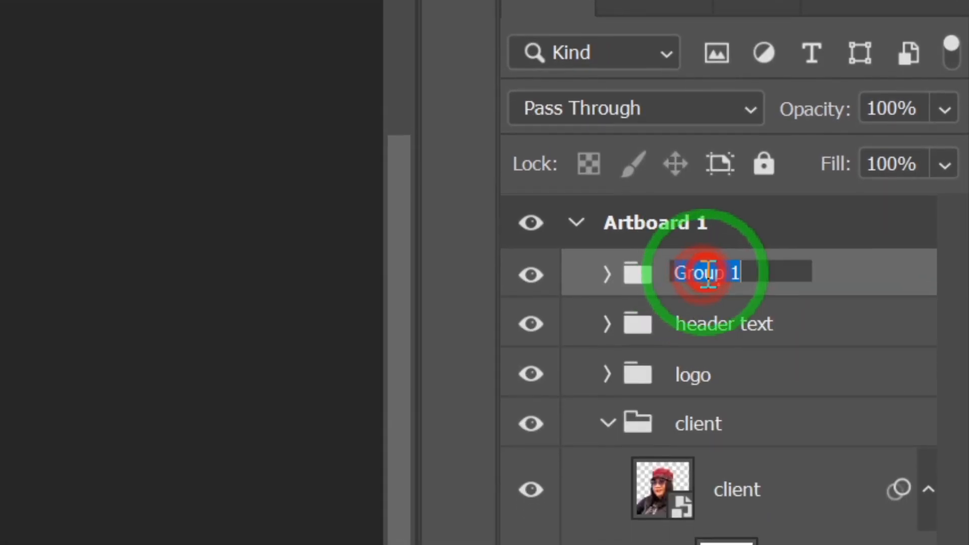
text(DATE)
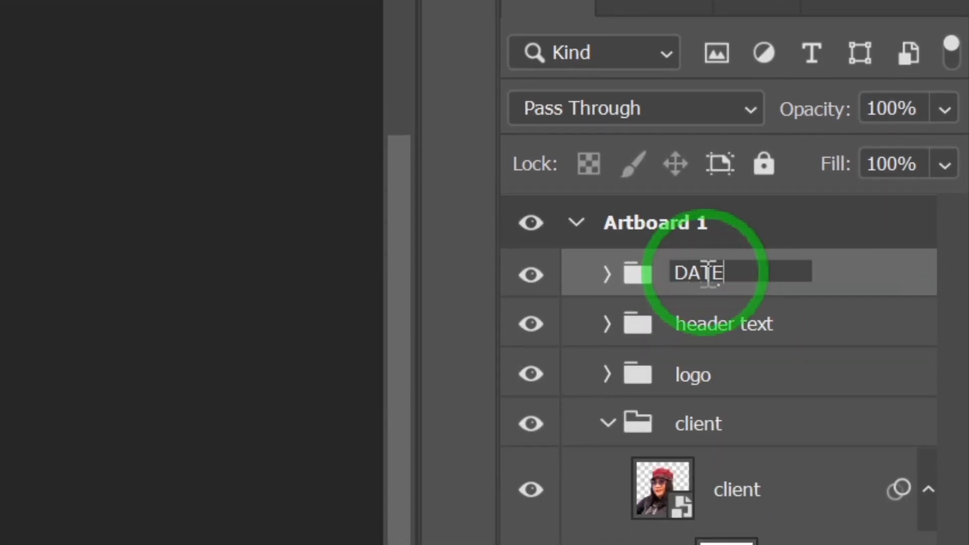
key(Return)
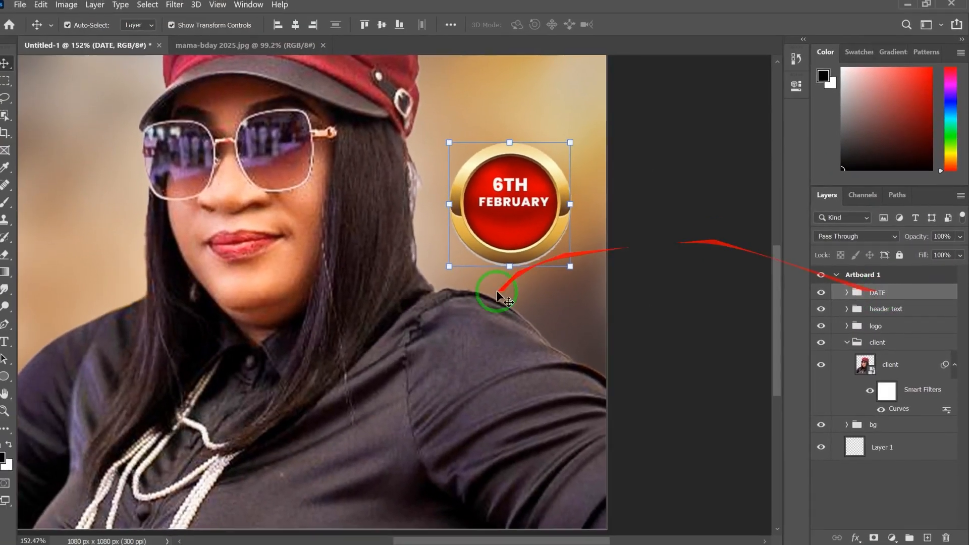
Step: Examine the date badge on the flyer and the day and month text layers inside the DATE group
scroll(498, 259, down, 5)
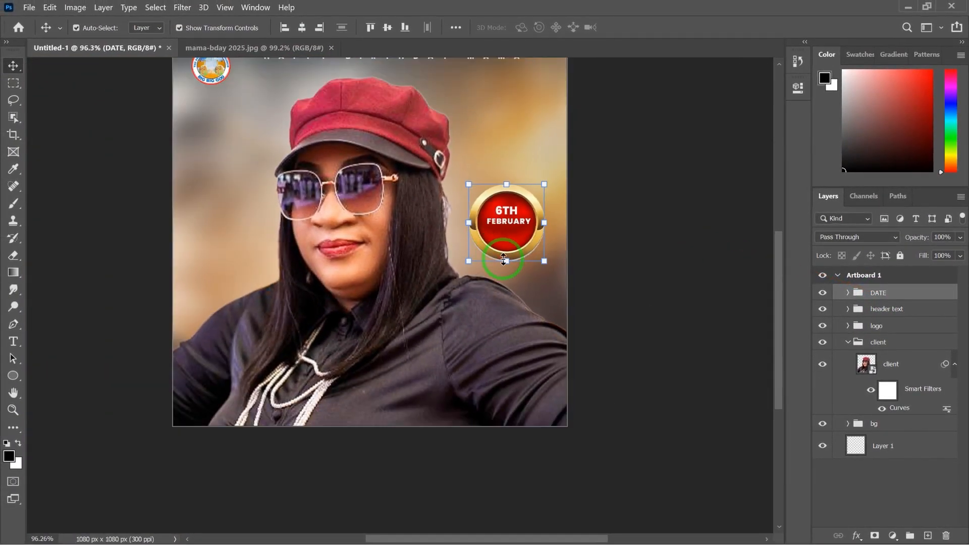
drag(460, 281, 448, 308)
scroll(344, 257, down, 5)
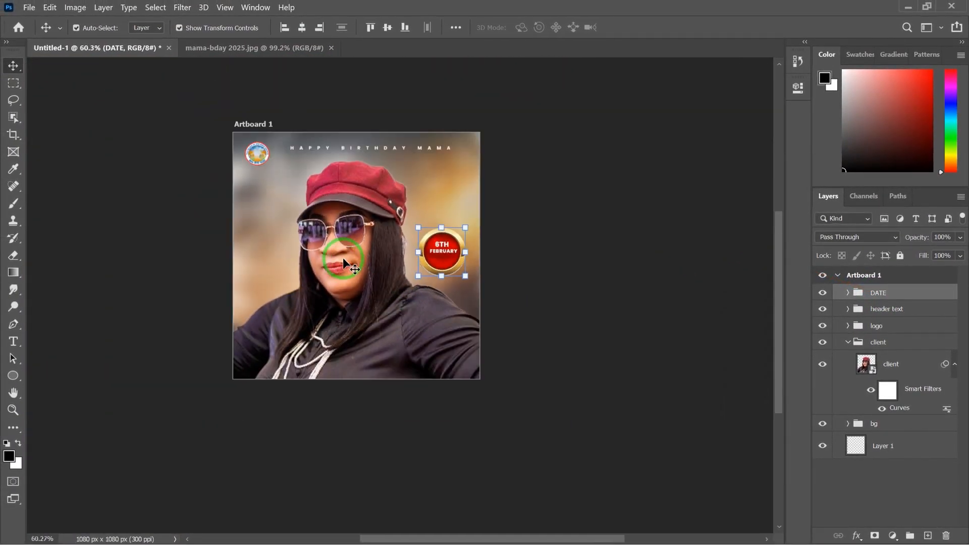
scroll(343, 258, up, 5)
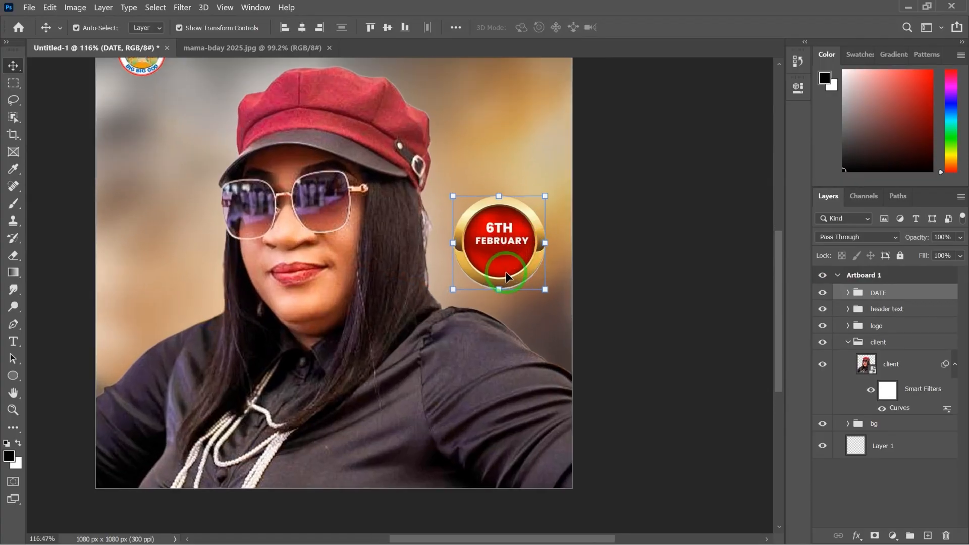
scroll(508, 273, up, 4)
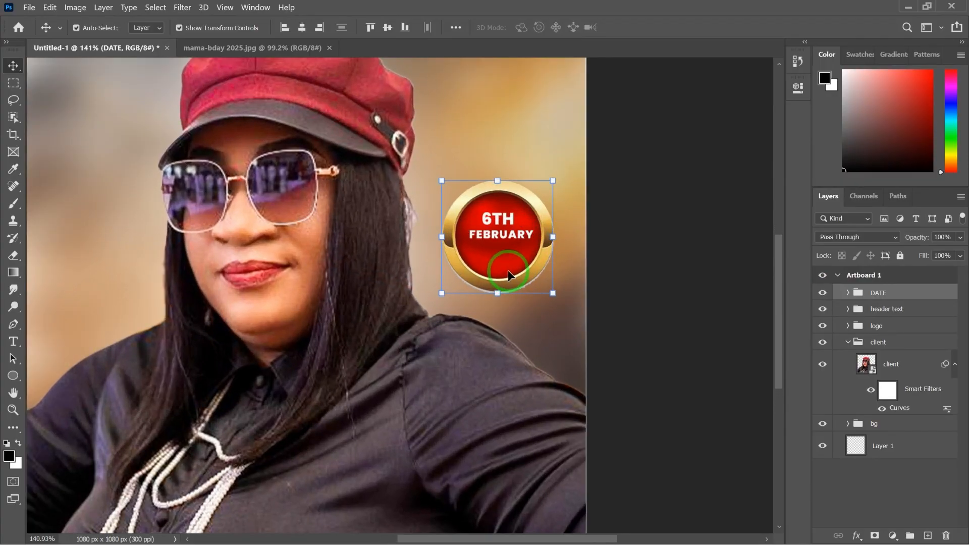
click(848, 293)
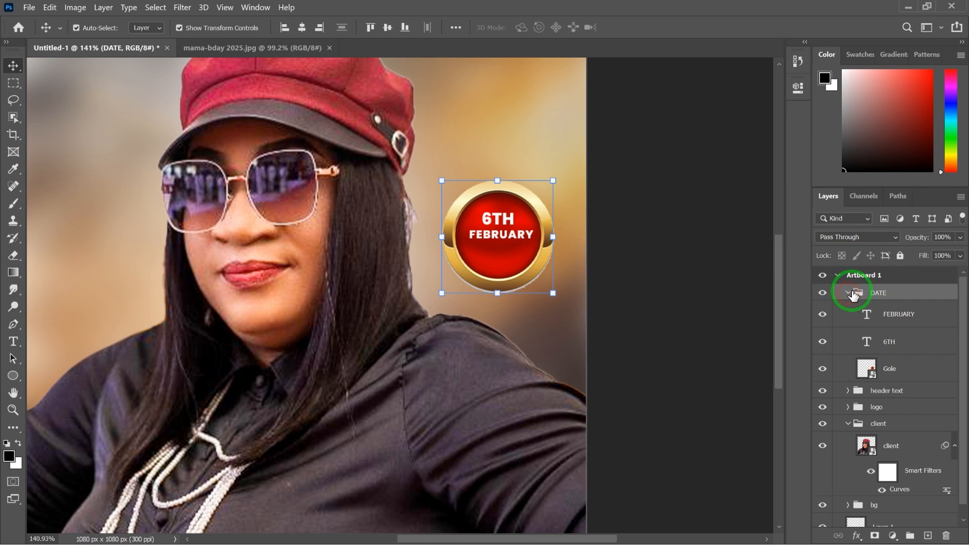
click(890, 314)
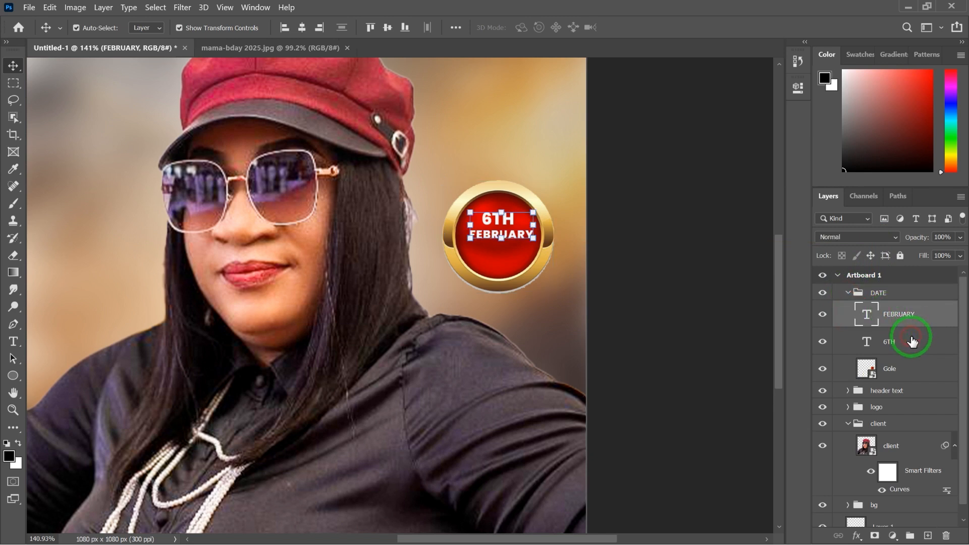
shift+click(912, 341)
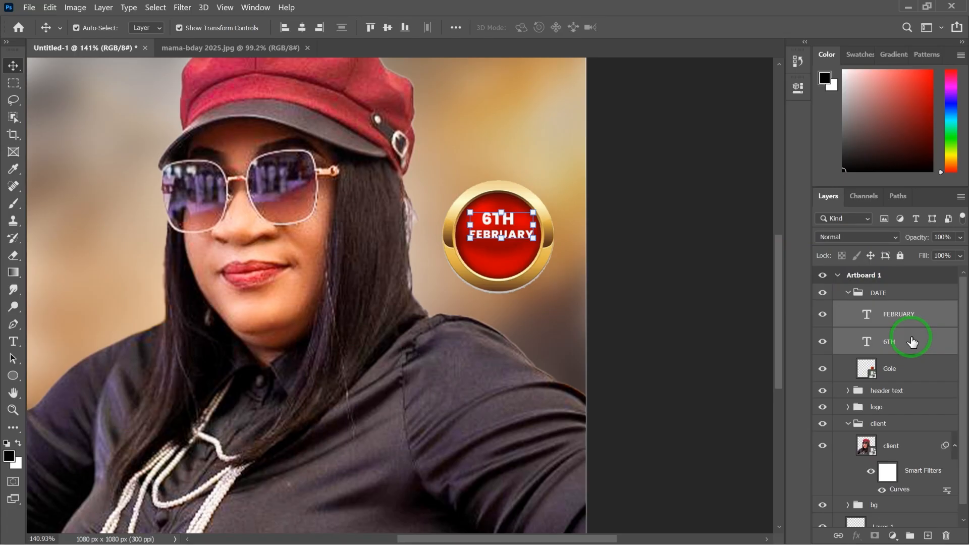
click(853, 297)
click(848, 292)
Step: Deselect the DATE group and collapse the client group in the layer stack
scroll(492, 218, down, 3)
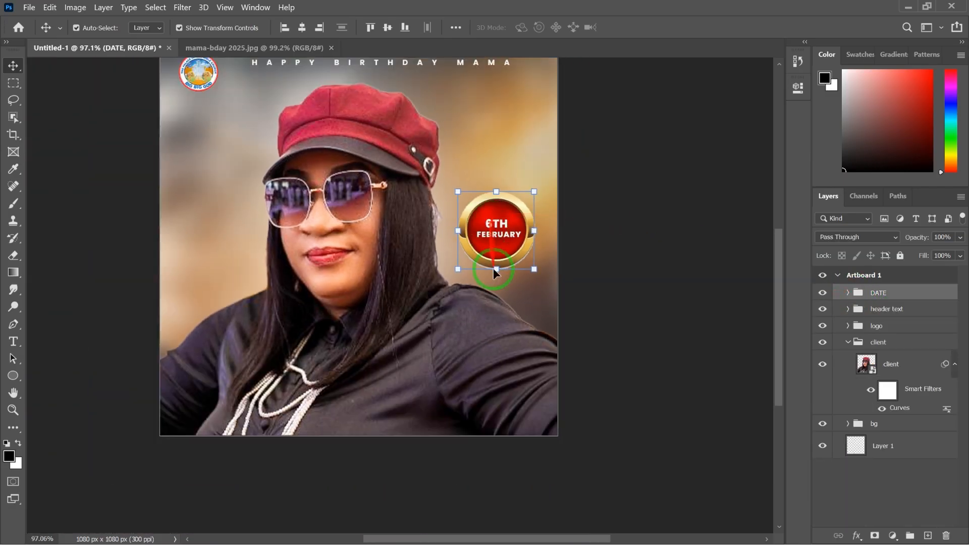
scroll(494, 272, down, 2)
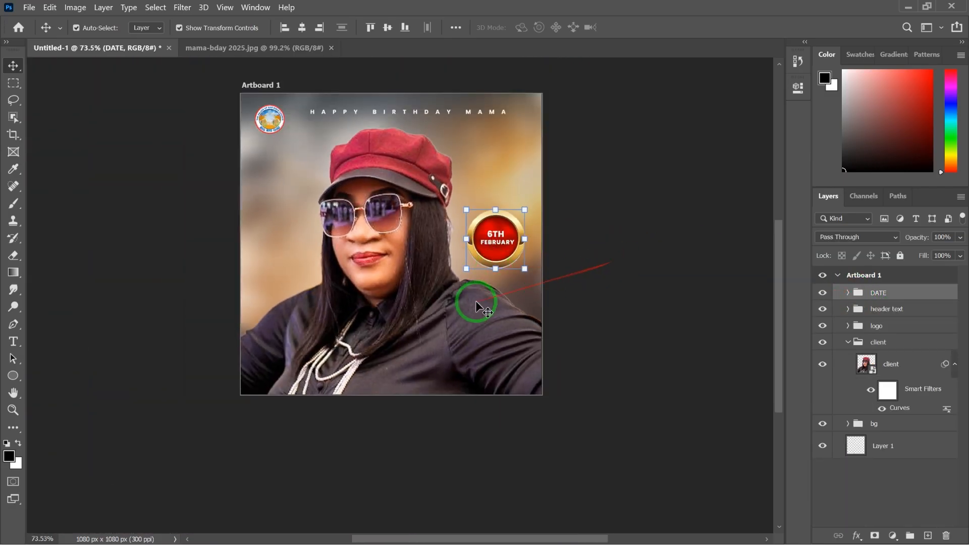
scroll(474, 301, up, 2)
click(65, 311)
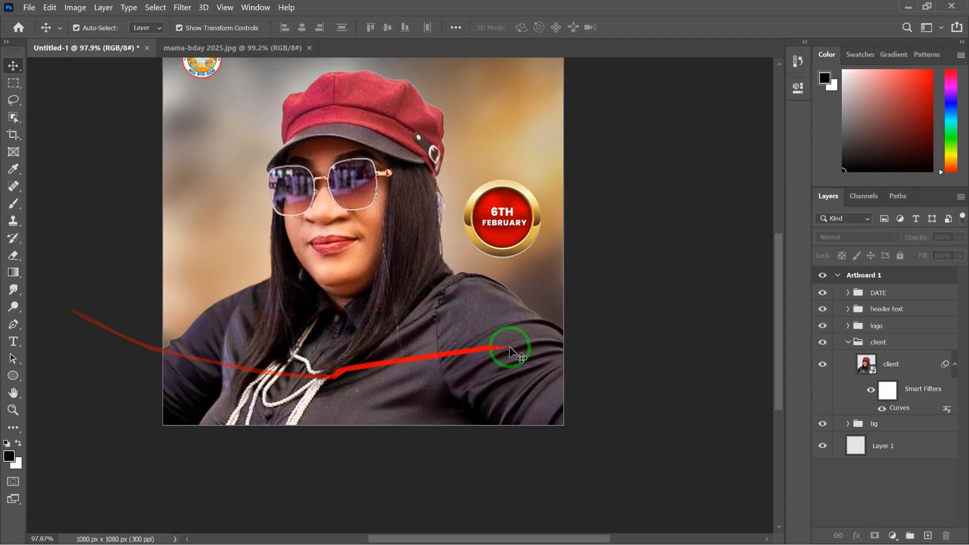
click(848, 345)
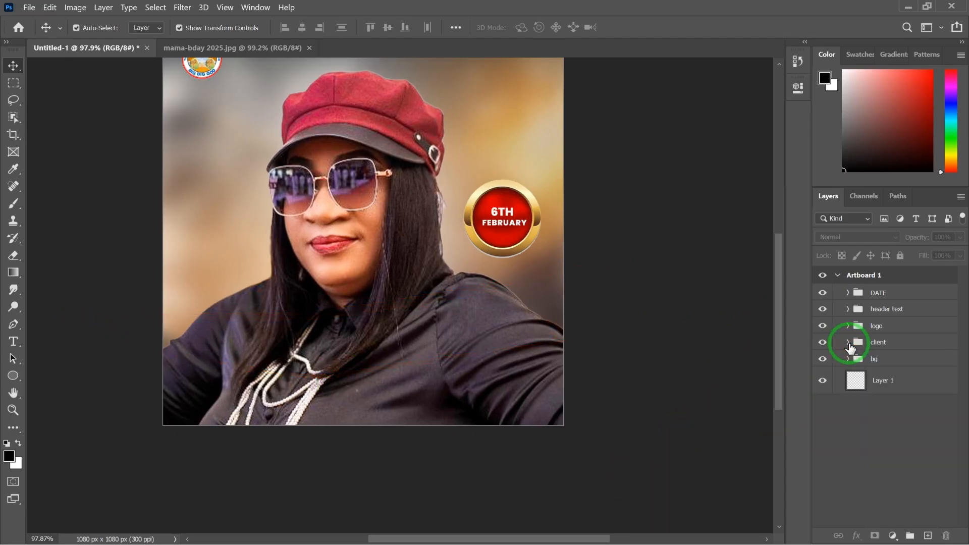
Step: Switch to Notepad, copy the two lines Happy and Birthday, and minimize it to return to the flyer
key(super)
click(571, 536)
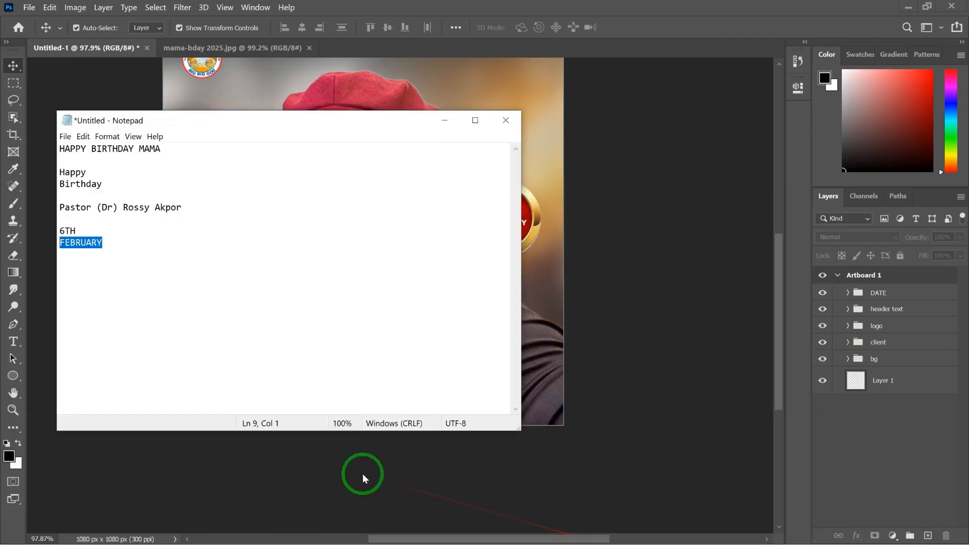
click(95, 191)
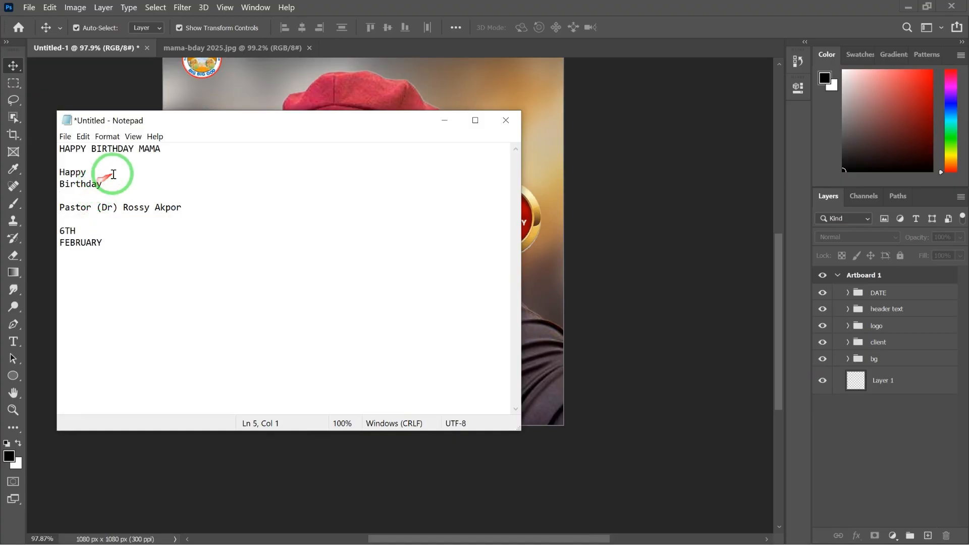
drag(113, 185, 53, 169)
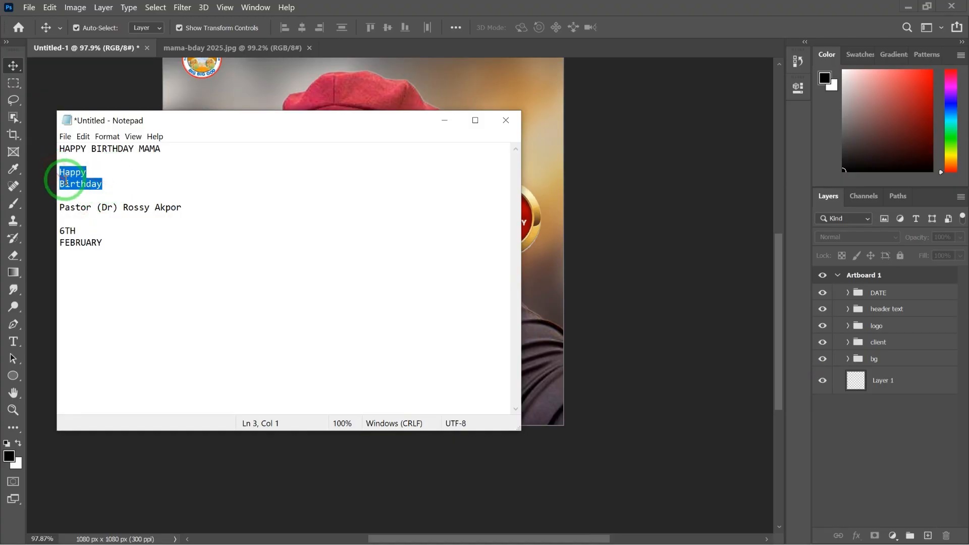
right_click(66, 181)
click(100, 213)
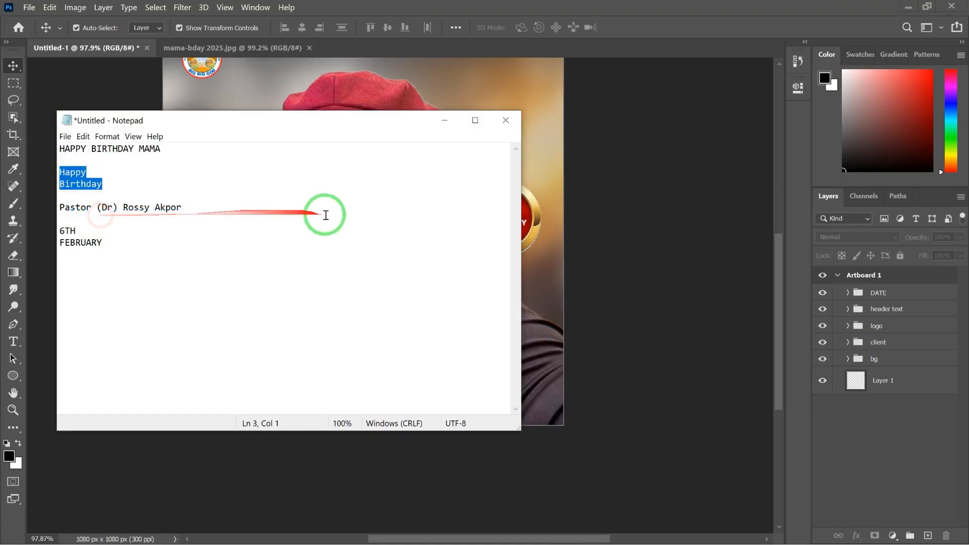
click(445, 120)
Step: Add a text layer over the sleeve below the date badge and paste the copied Happy Birthday lines into it
scroll(349, 282, up, 4)
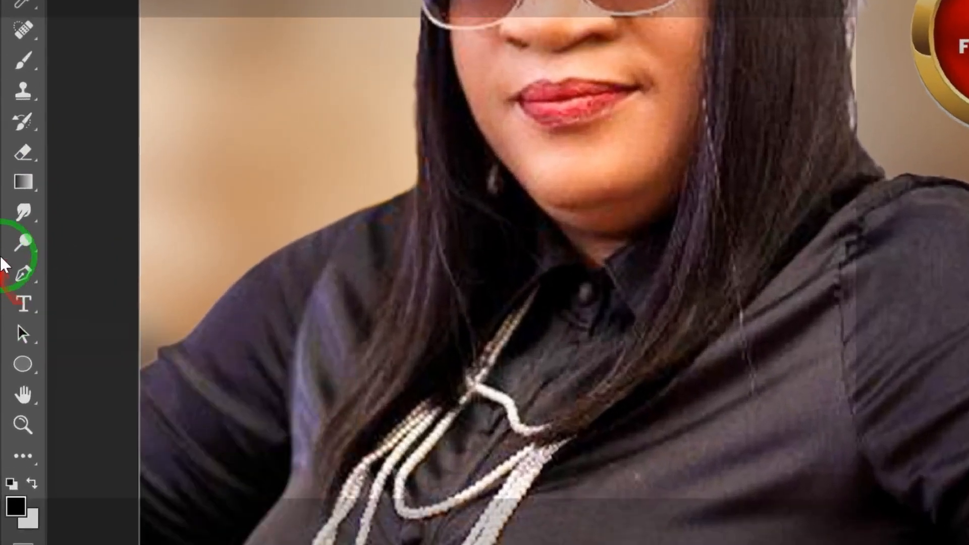
click(13, 342)
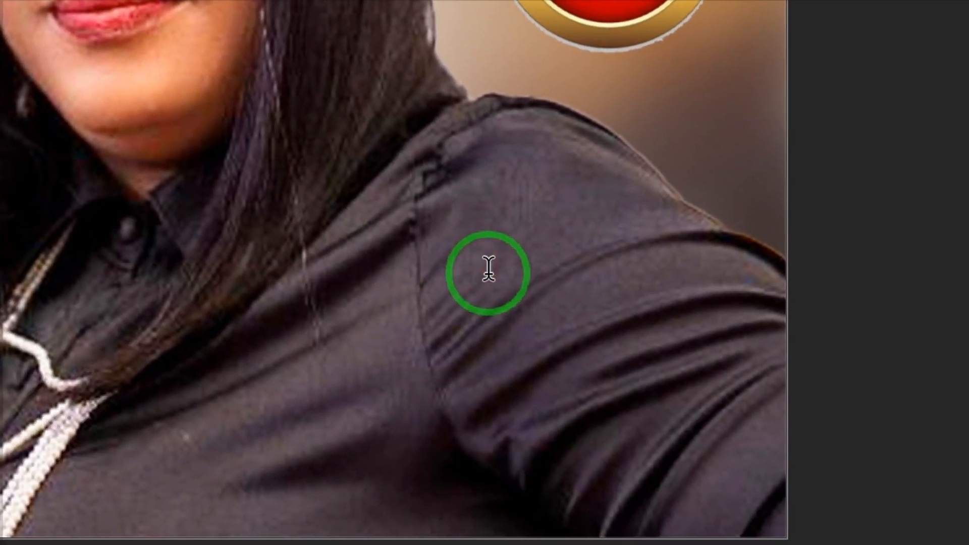
click(553, 255)
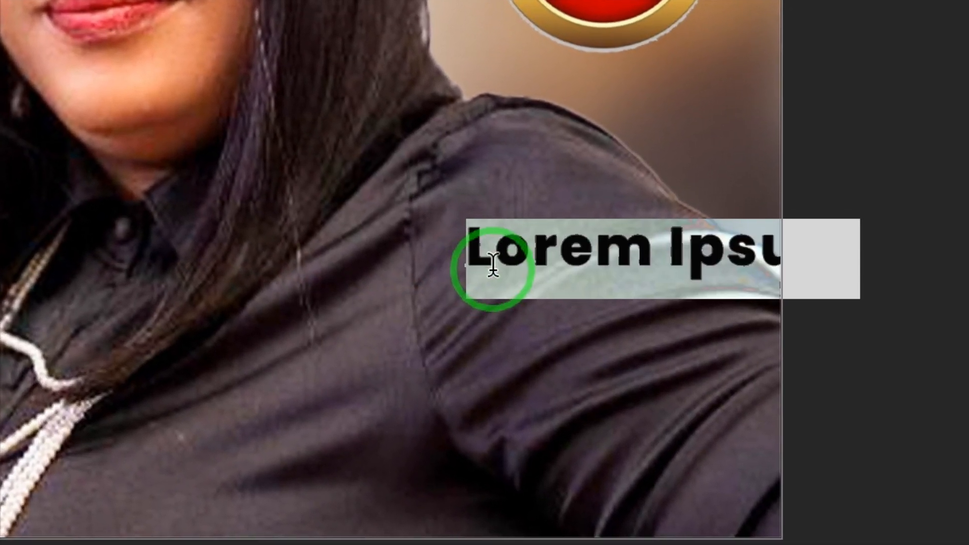
key(ctrl+v)
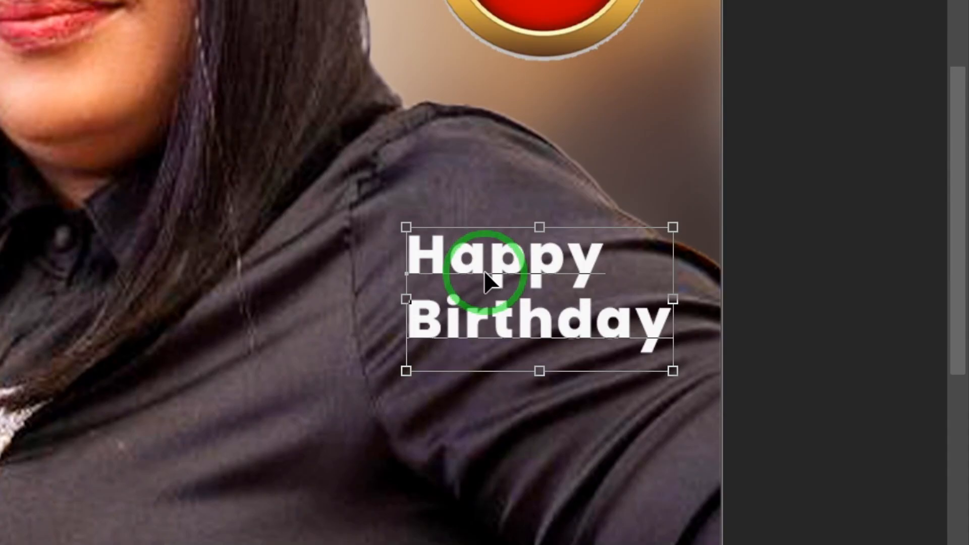
Step: Change the font of the whole Happy Birthday text to Longline Quart FREE Regular
key(ctrl+a)
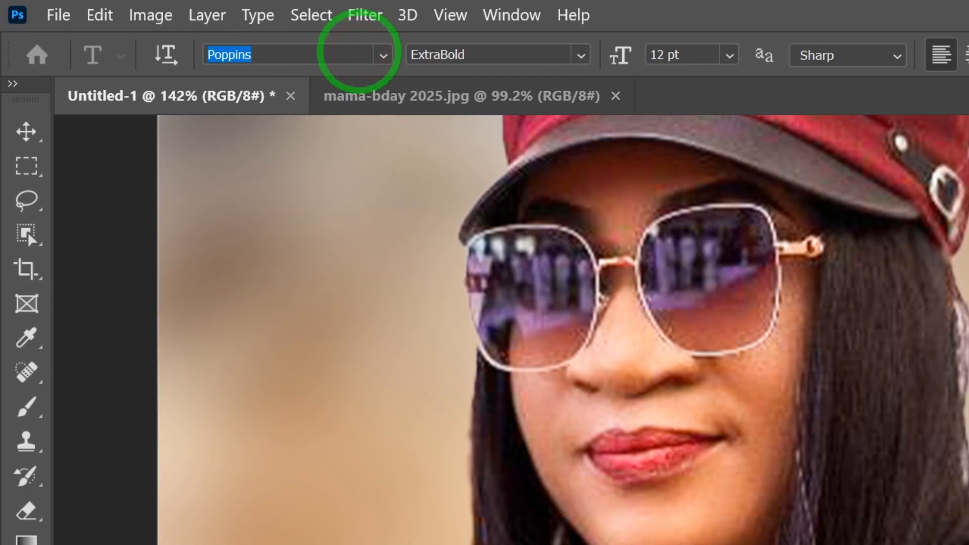
text(q)
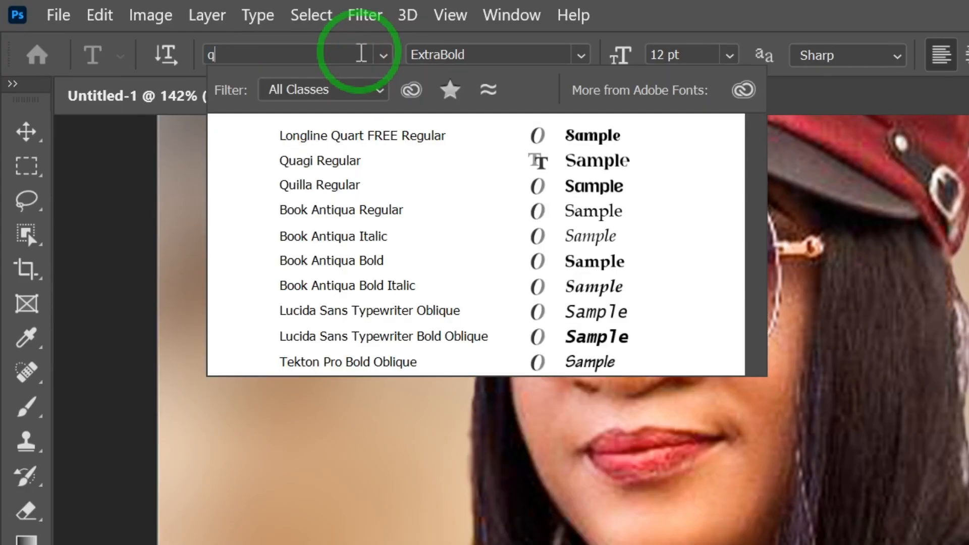
text(ua)
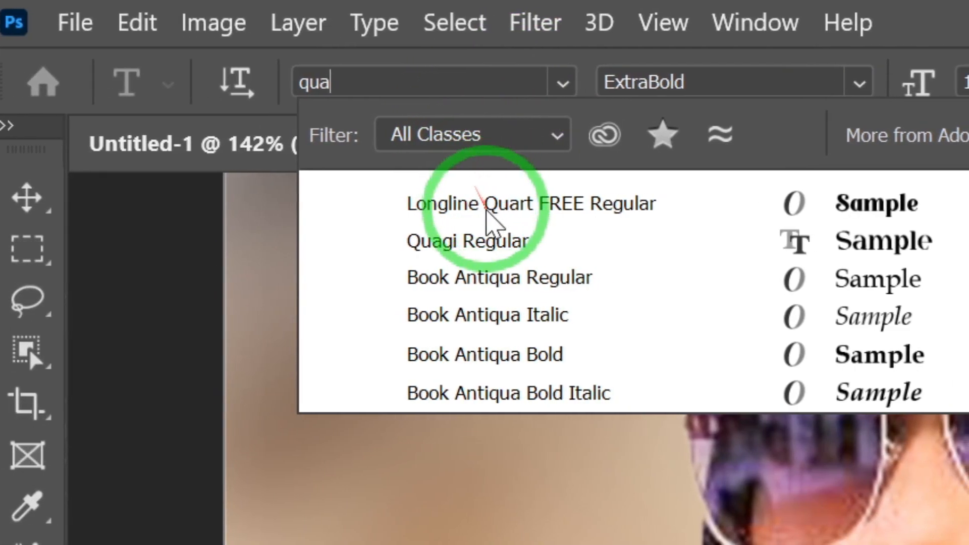
click(447, 212)
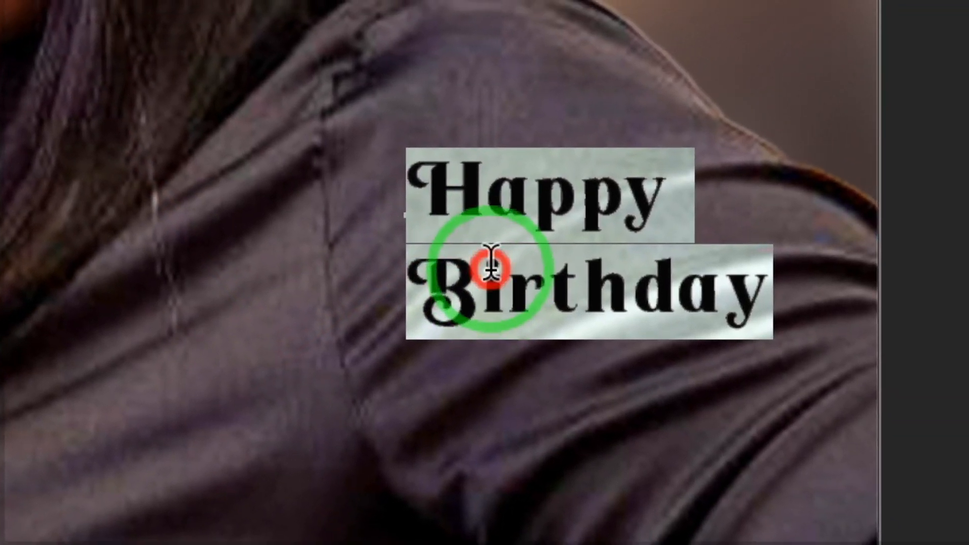
Step: Delete the Birthday line from the new text, keeping only Happy, and commit the edit
click(710, 302)
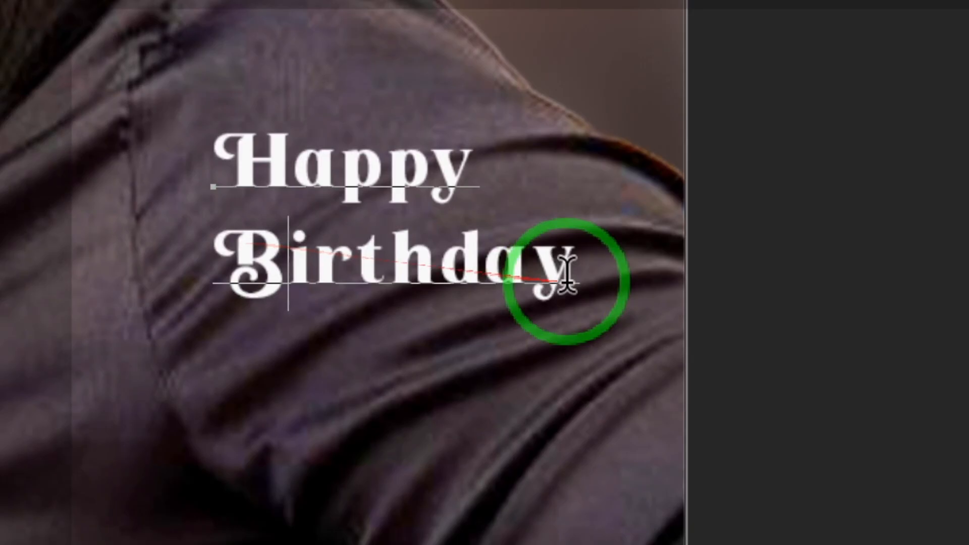
drag(752, 330, 434, 327)
drag(427, 265, 381, 265)
key(BackSpace)
key(BackSpace)
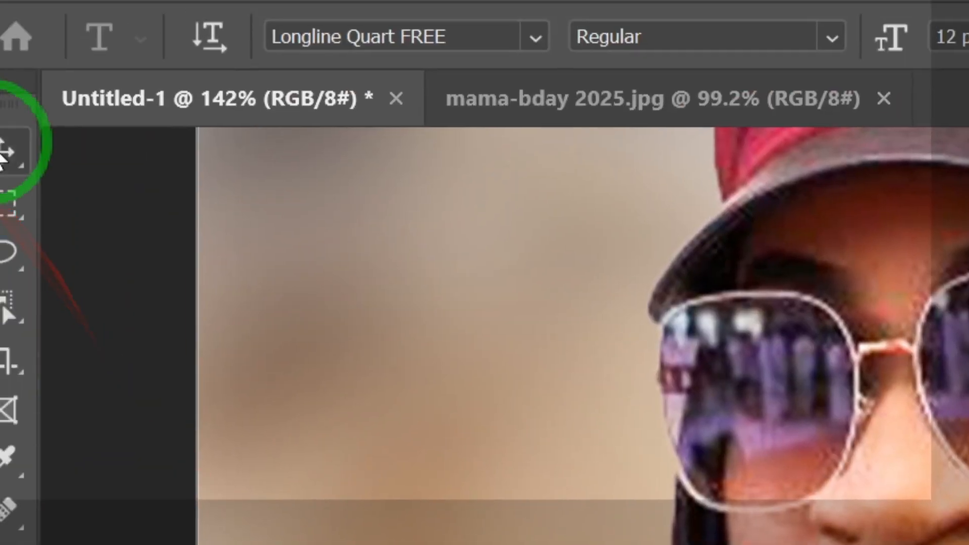
click(43, 197)
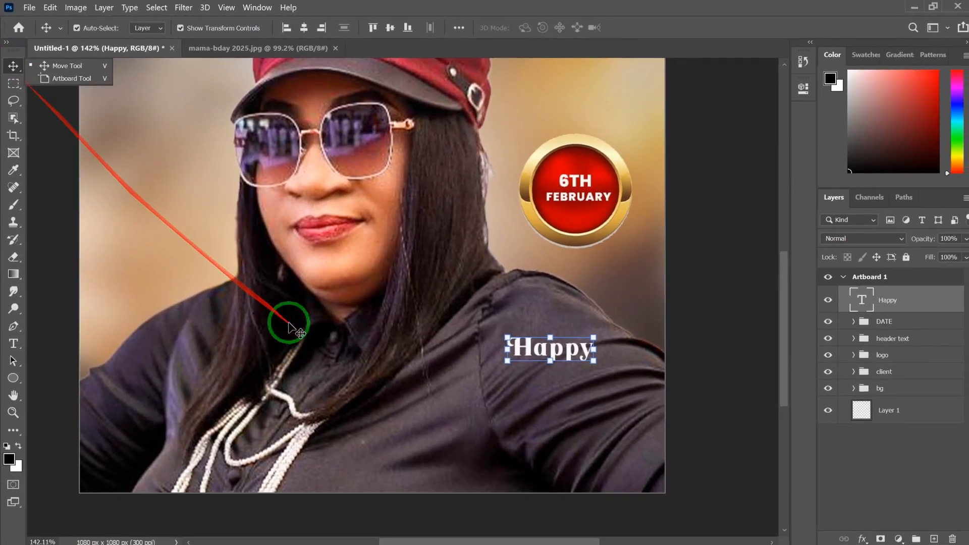
Step: Duplicate the Happy text just below itself and replace the copy's text with Birthday
drag(557, 352, 562, 373)
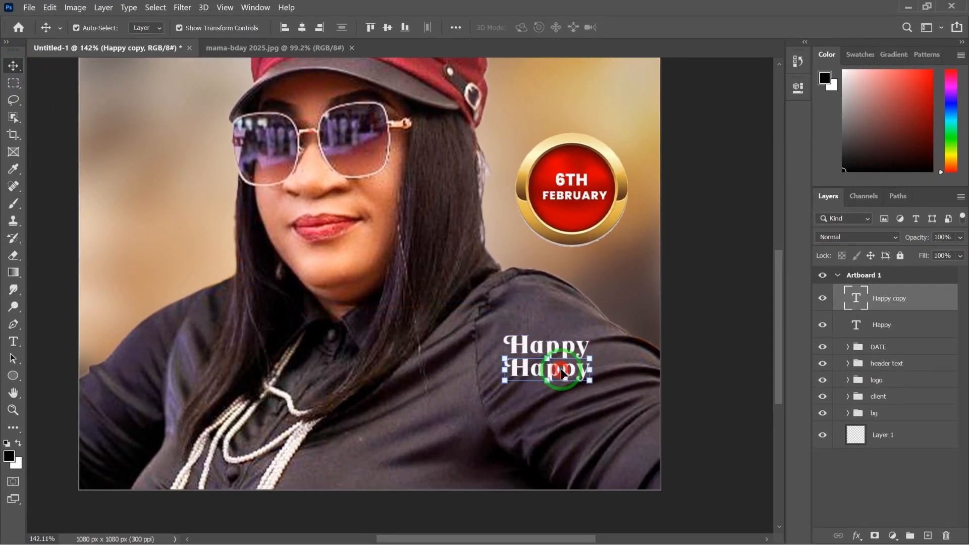
double_click(563, 372)
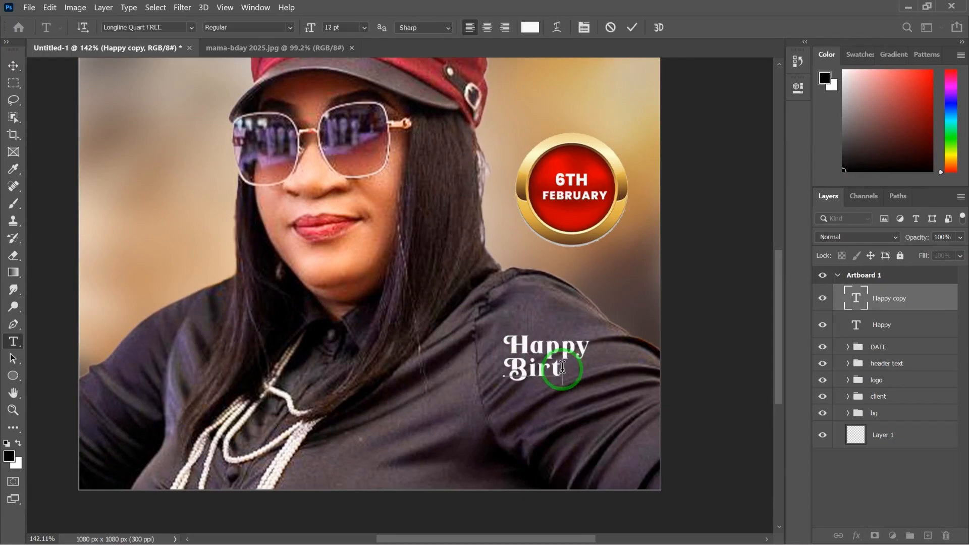
click(14, 66)
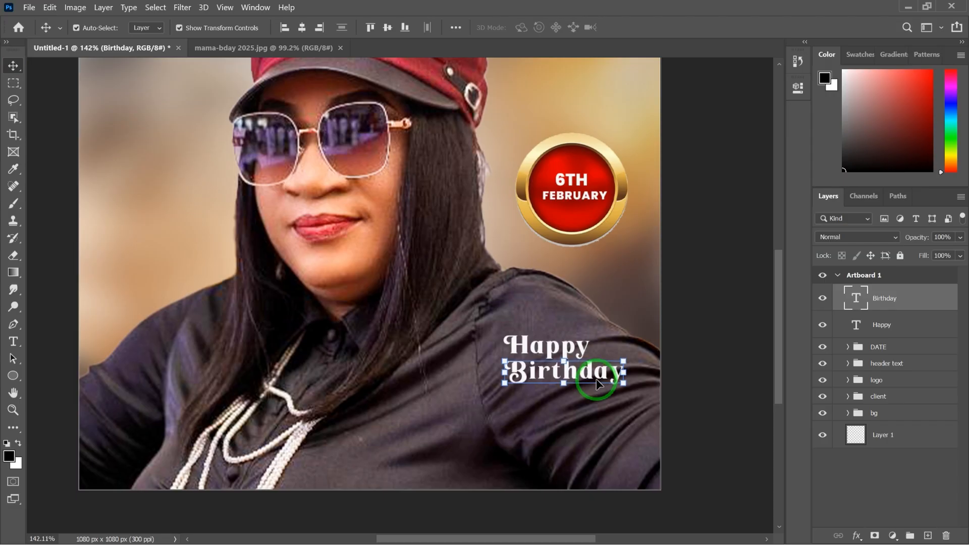
Step: Select the Happy and Birthday text layers together and scale them up to about 134.98%
click(904, 328)
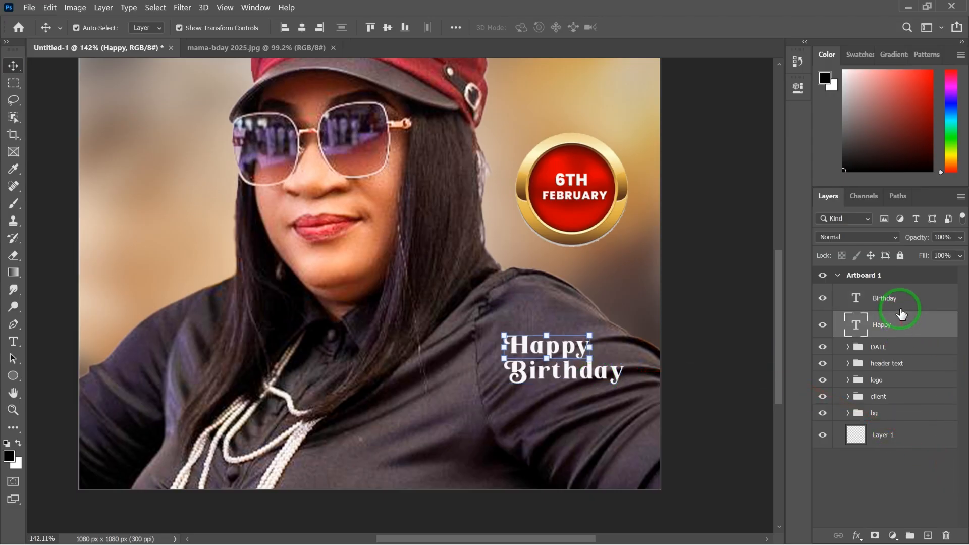
shift+click(901, 305)
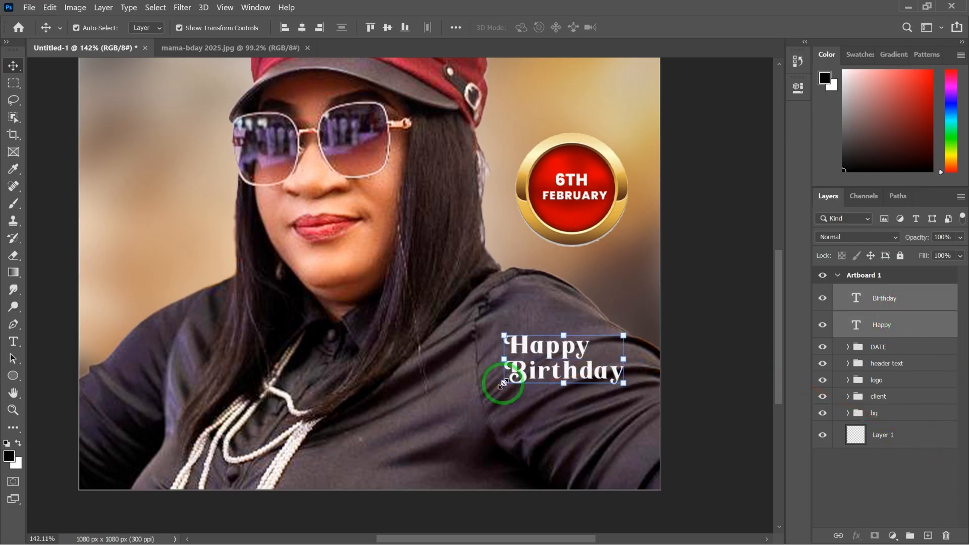
drag(503, 384, 462, 406)
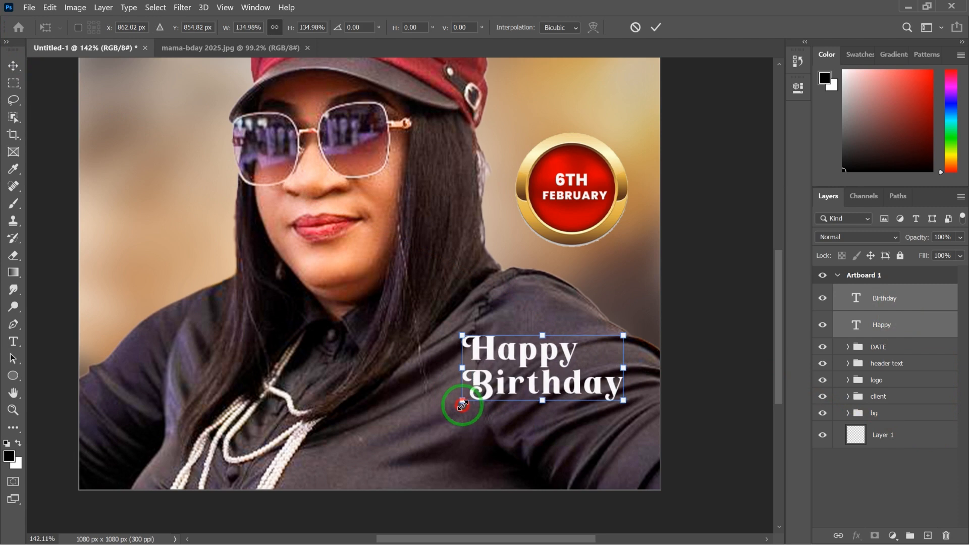
click(656, 28)
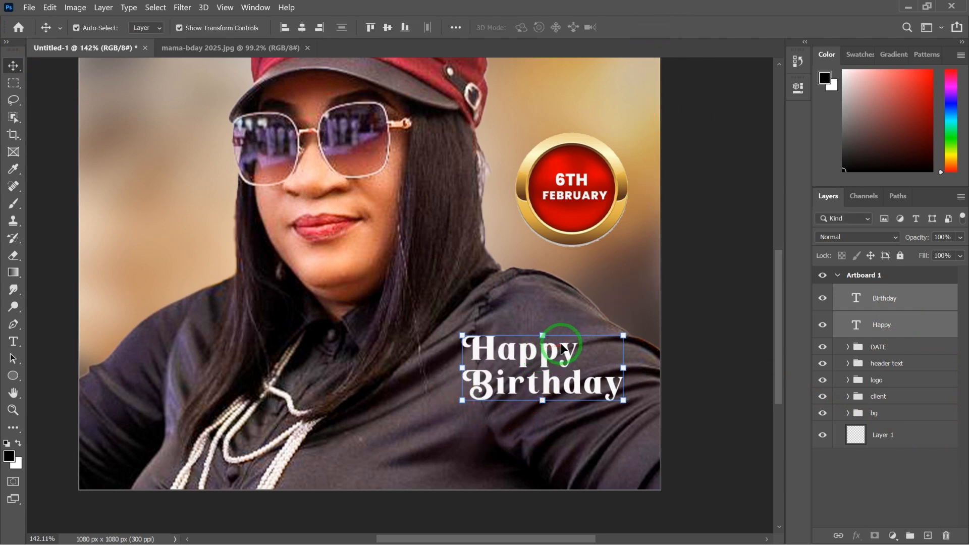
Step: Shift the Happy and Birthday texts about 22 px to the right and scale them down slightly
drag(563, 359, 573, 358)
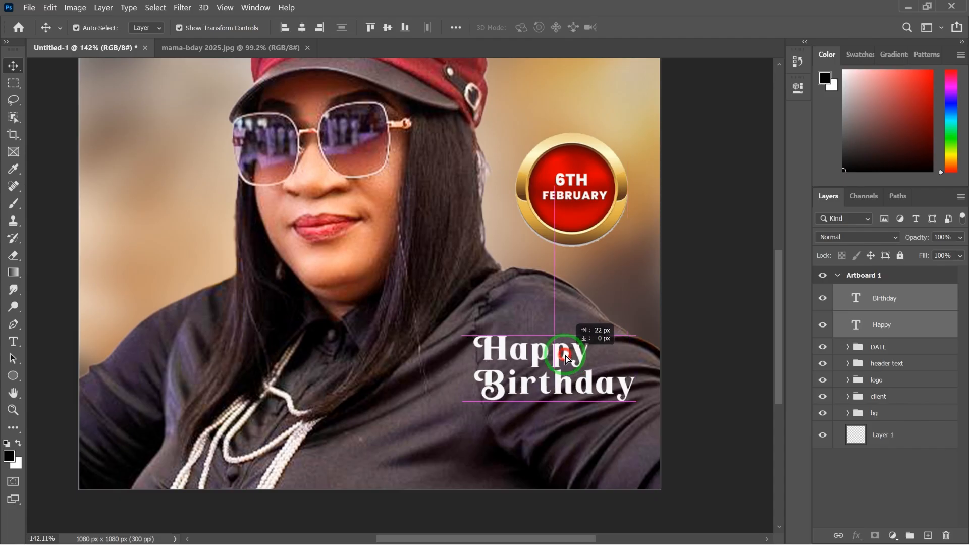
drag(636, 401, 620, 394)
key(Return)
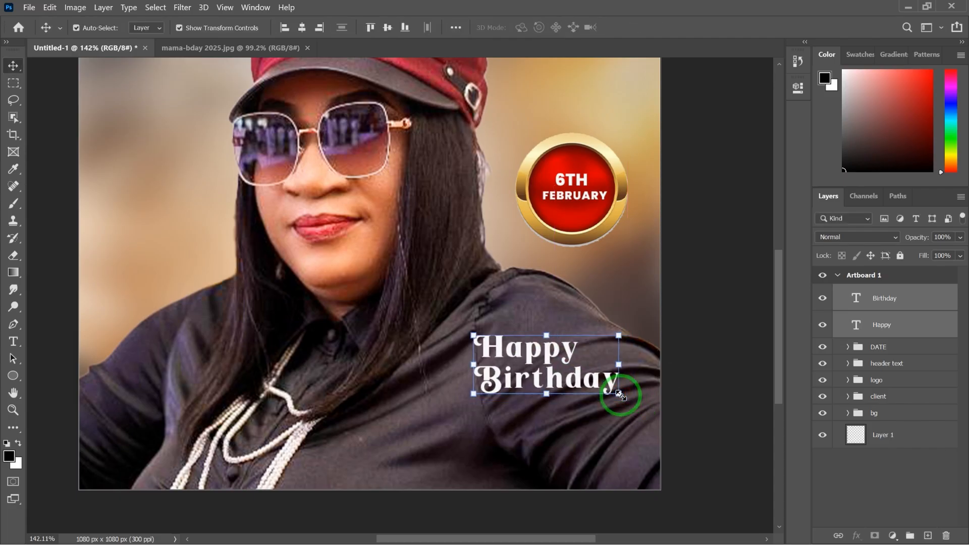
Step: Group the Happy and Birthday text layers and name the group "bday text"
key(ctrl+0)
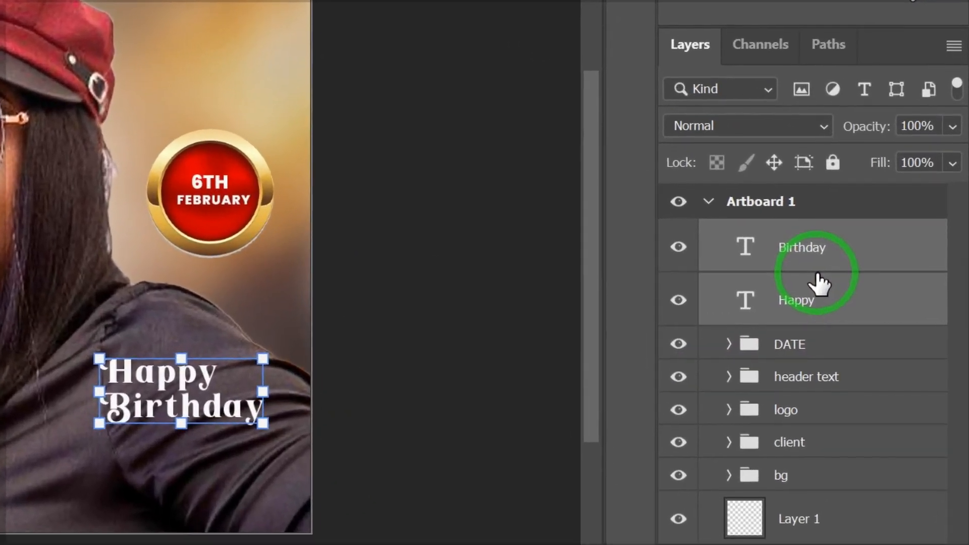
key(ctrl+g)
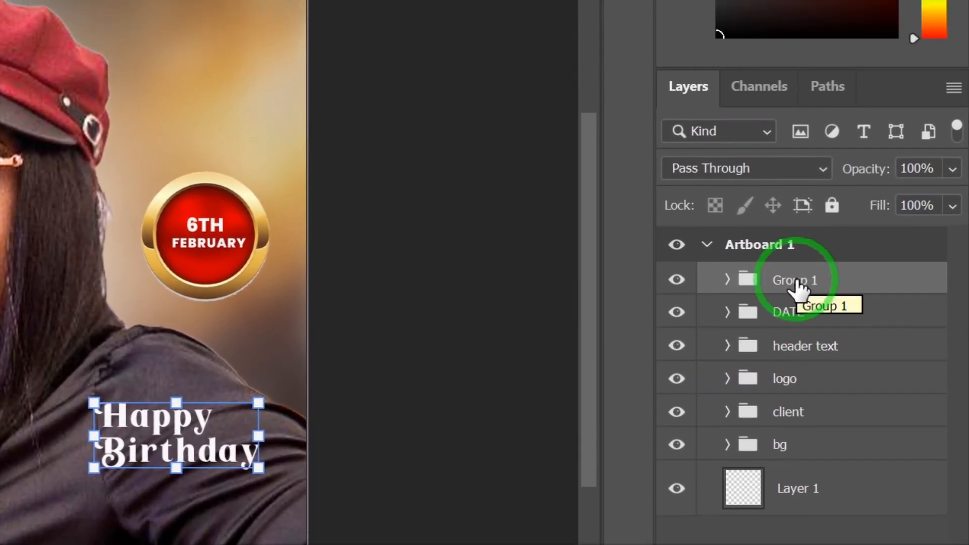
double_click(796, 237)
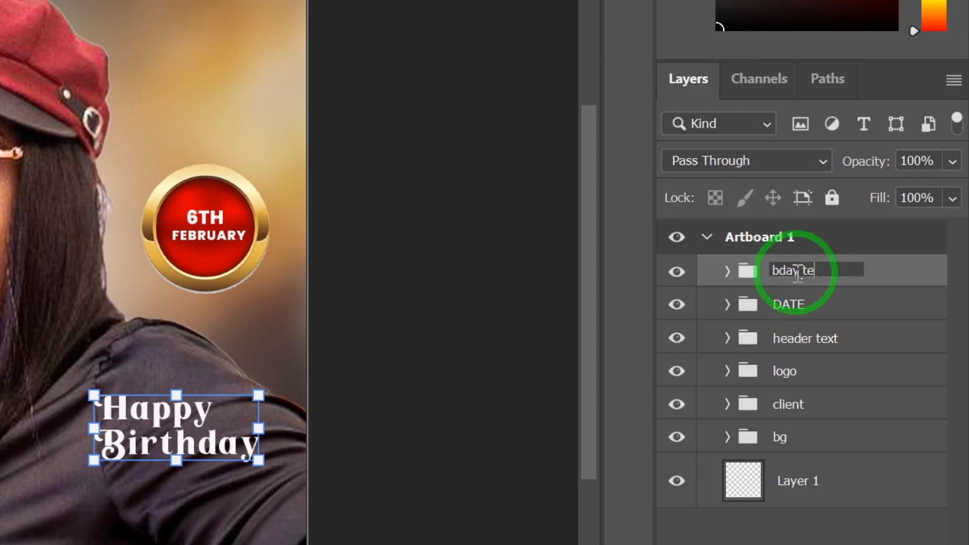
key(Return)
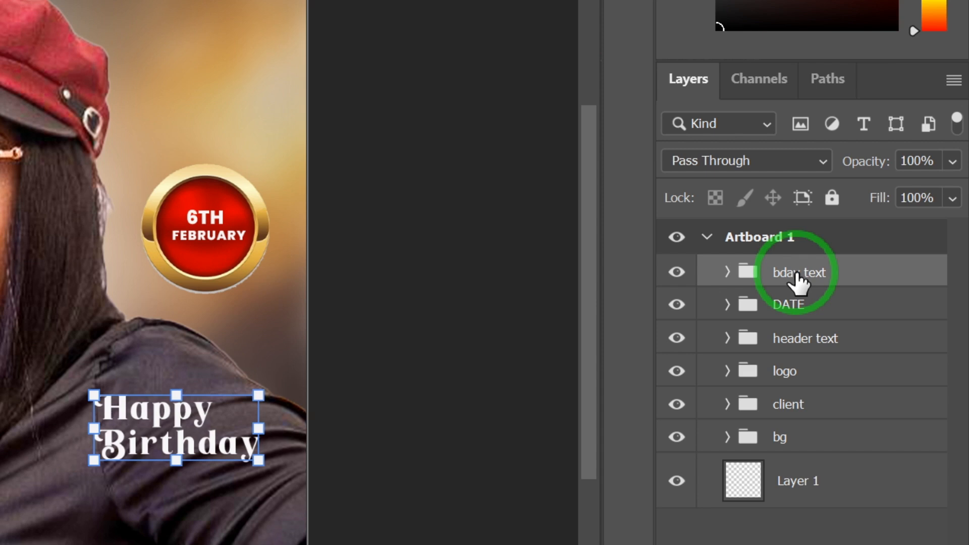
Step: Duplicate the bday text group, hide the upper copy and expand the lower one
key(ctrl+j)
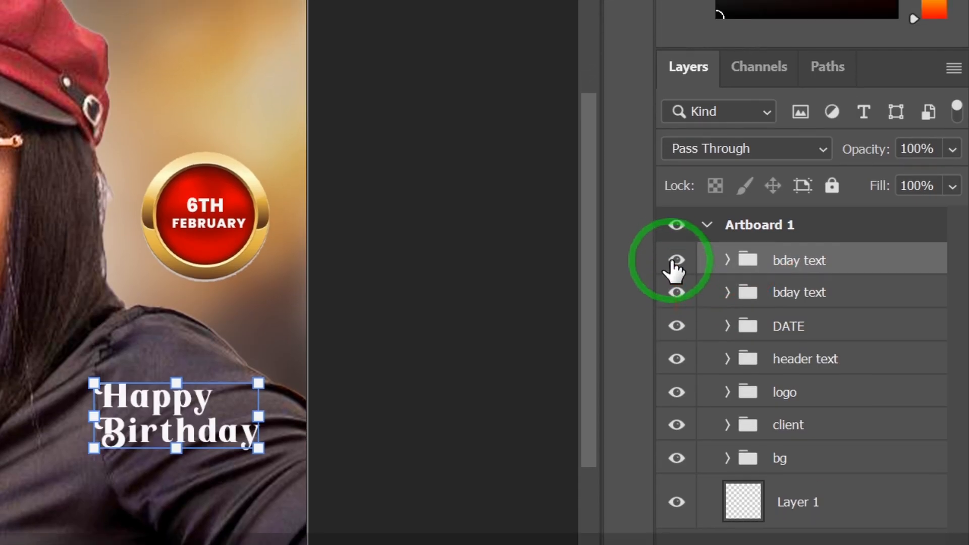
click(676, 272)
click(728, 274)
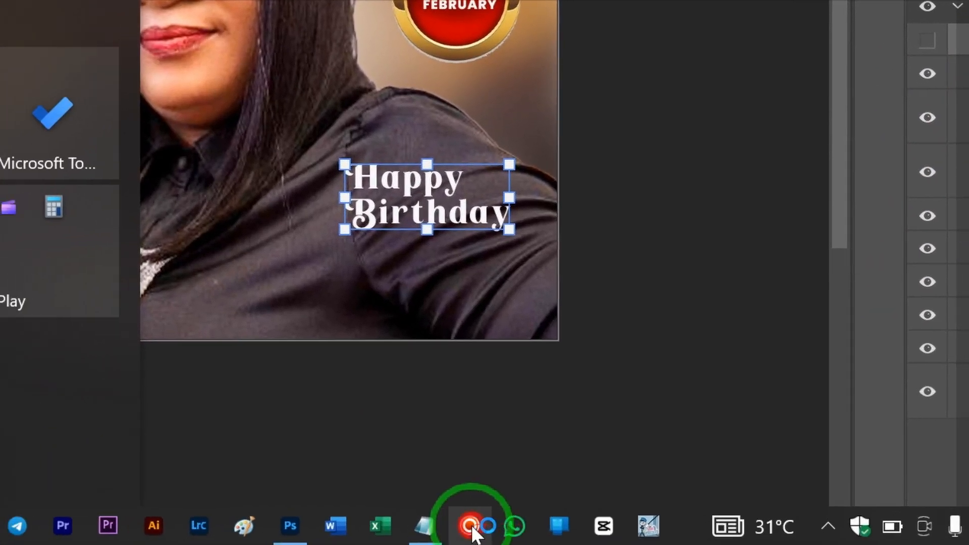
click(485, 528)
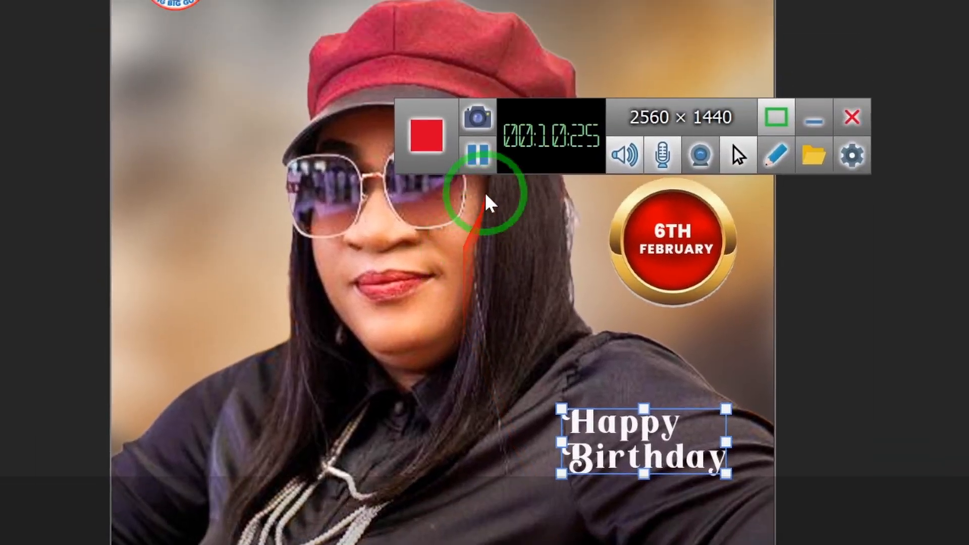
click(476, 153)
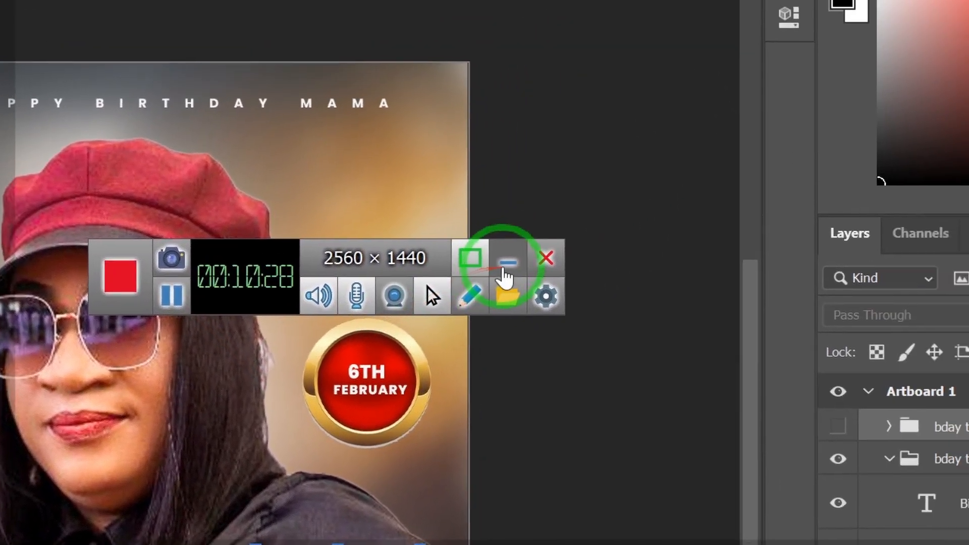
click(504, 268)
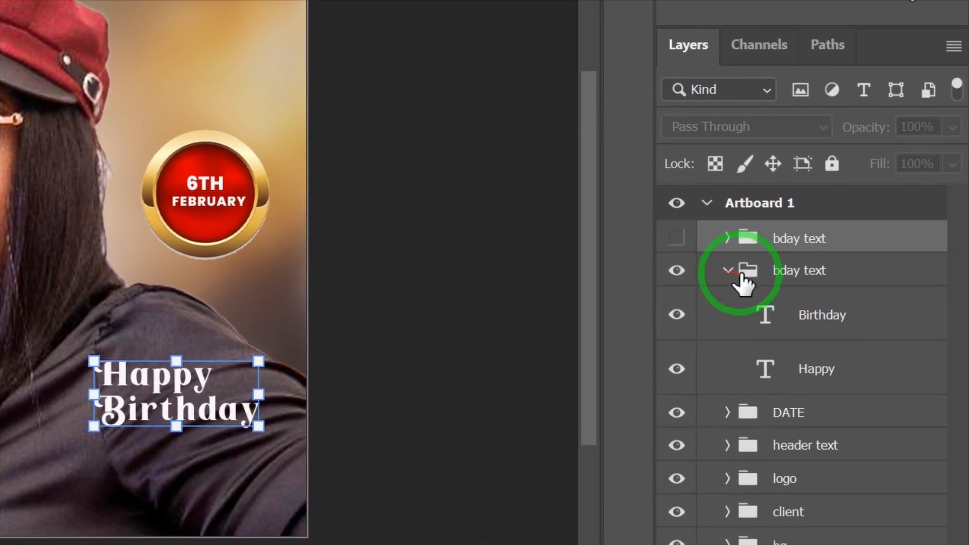
Step: Convert the visible bday text group to a smart object and rasterize the resulting layer
click(726, 275)
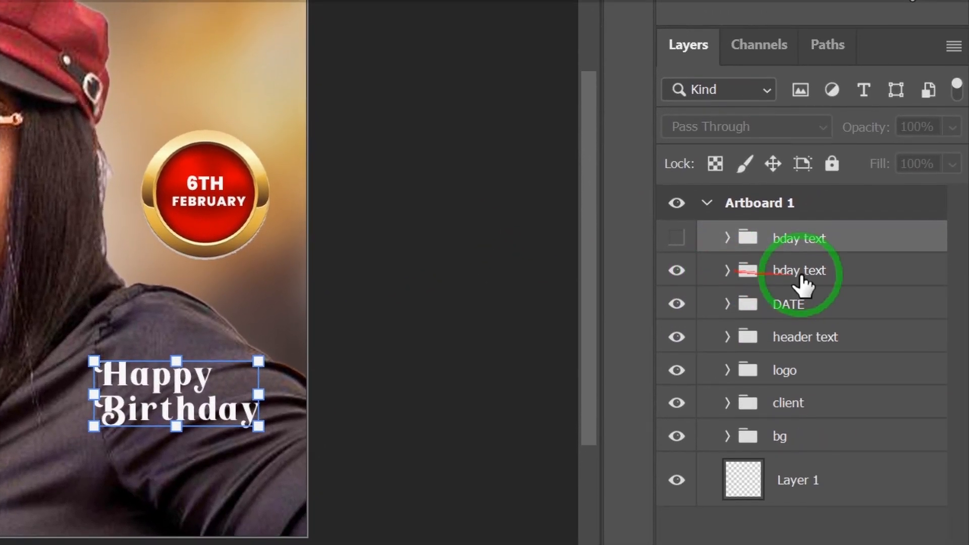
click(800, 276)
right_click(801, 276)
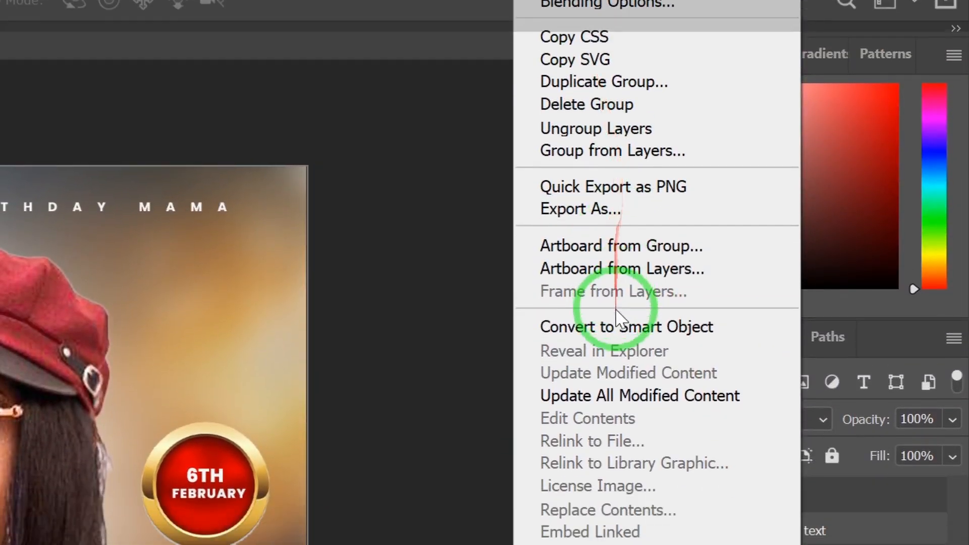
click(687, 49)
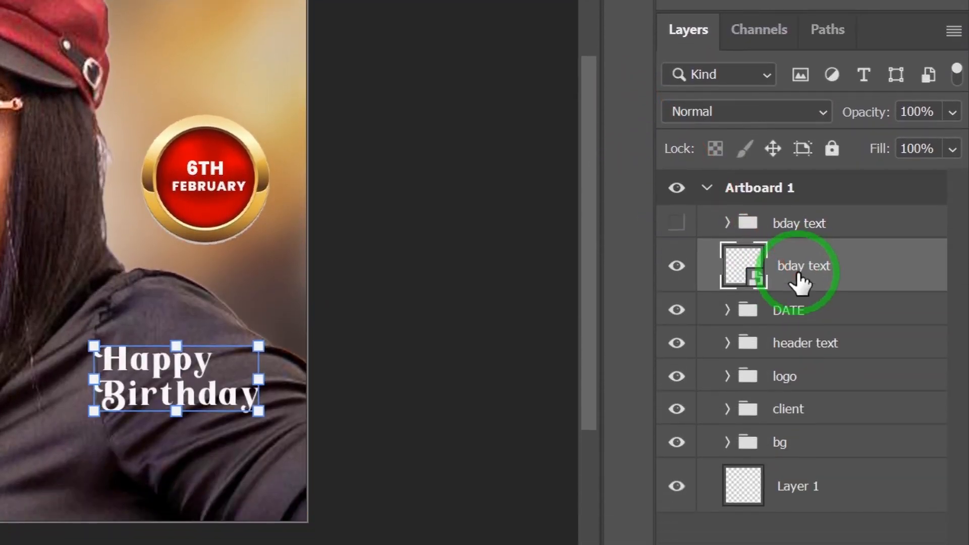
right_click(803, 460)
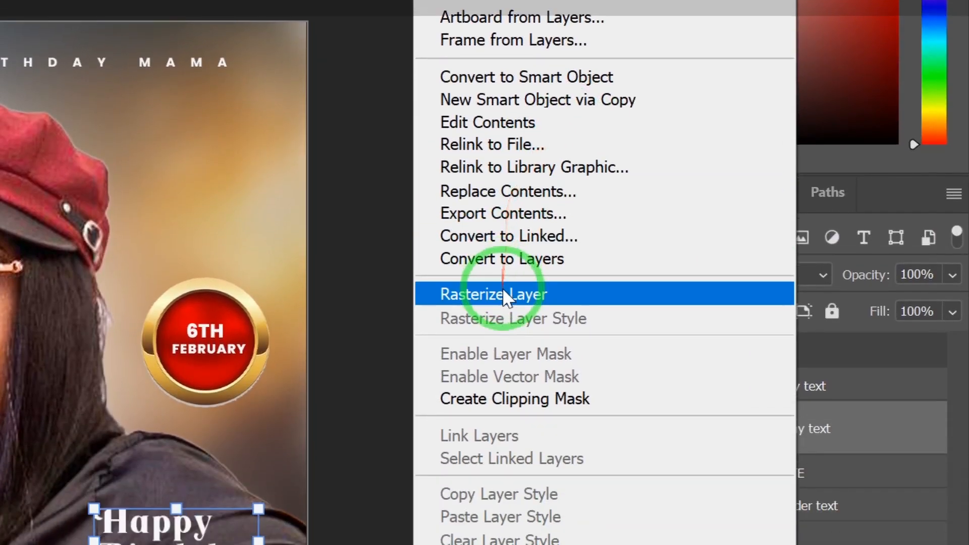
click(505, 312)
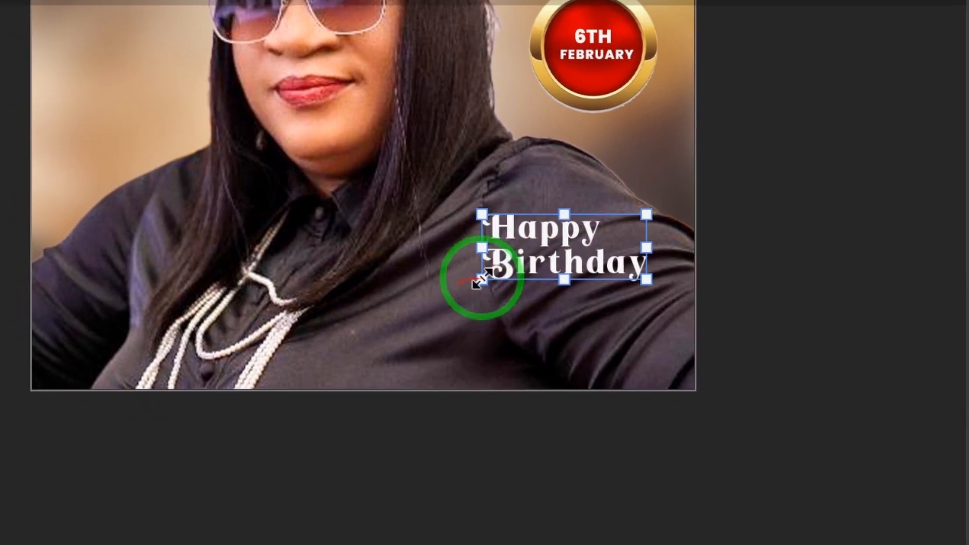
Step: Bring the gold gilding-background image into the birthday flyer, directly above the rasterized bday text layer
scroll(418, 320, up, 2)
drag(421, 320, 372, 329)
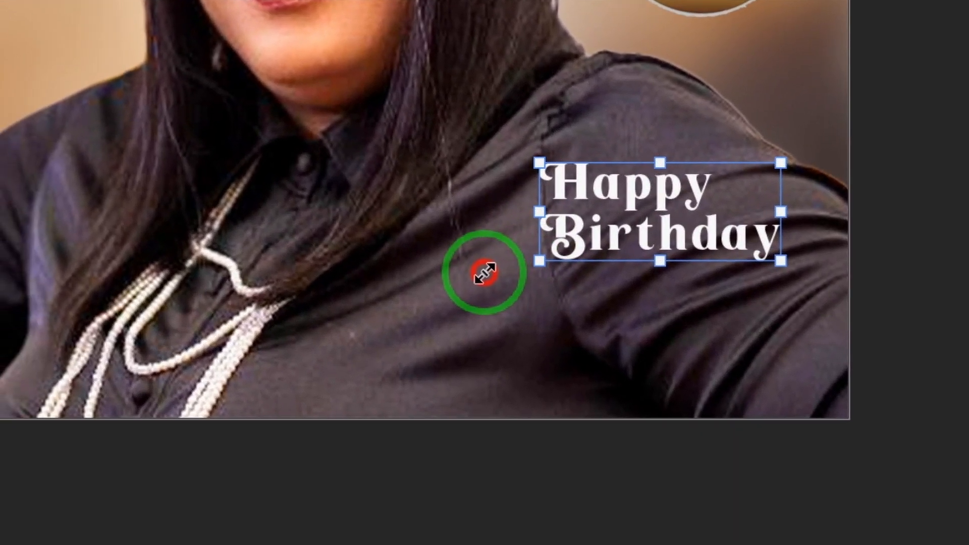
drag(463, 277, 461, 278)
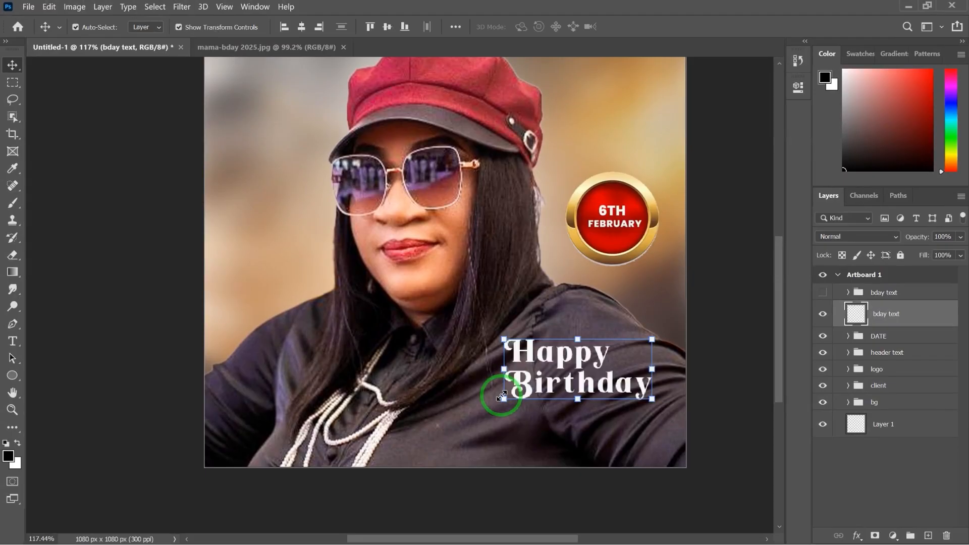
click(504, 47)
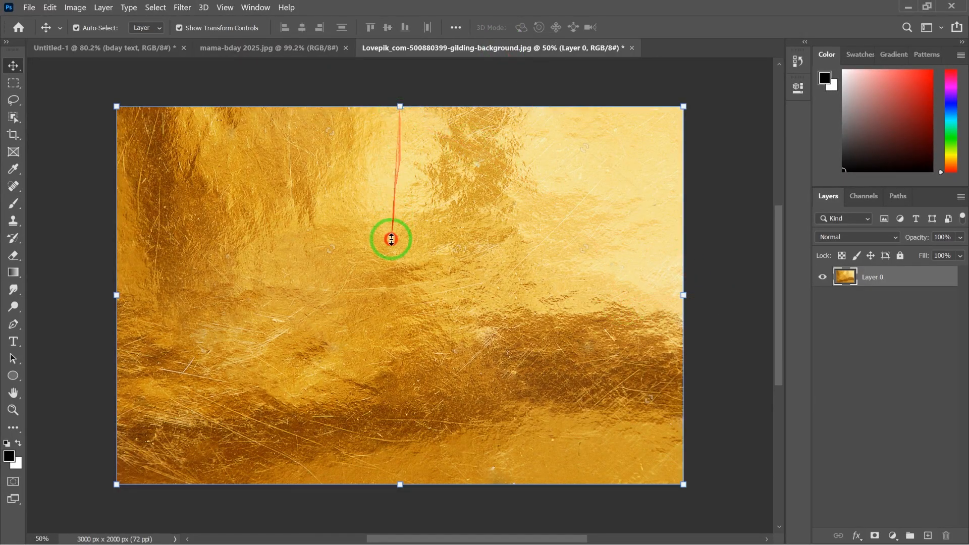
drag(391, 239, 389, 245)
key(Return)
drag(443, 350, 565, 343)
scroll(565, 342, down, 2)
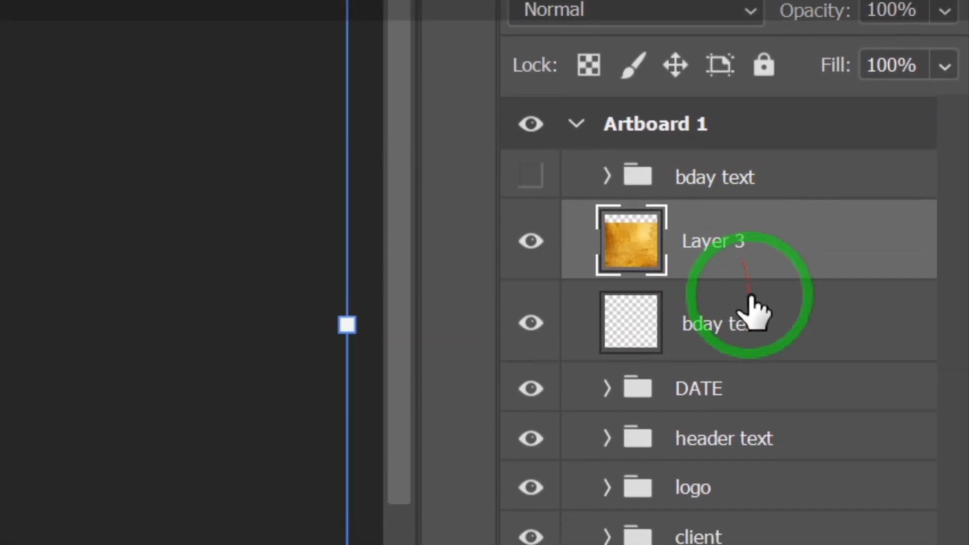
Step: Clip the gold texture layer to the rasterized bday text layer with a clipping mask
click(753, 340)
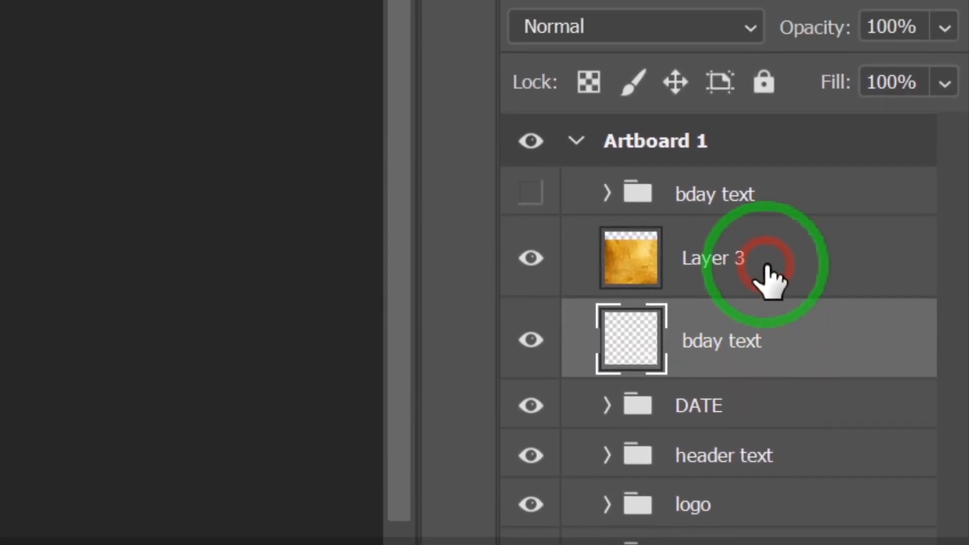
click(766, 267)
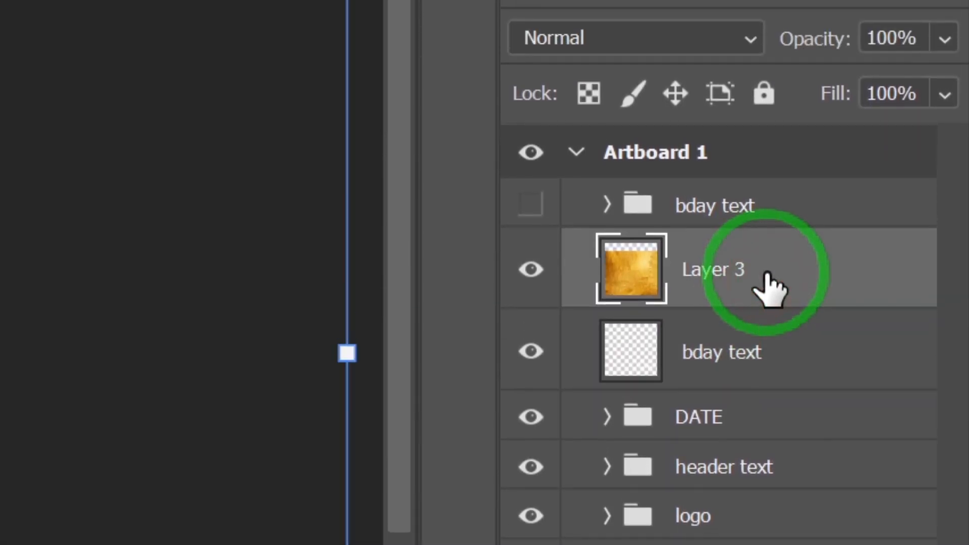
right_click(766, 276)
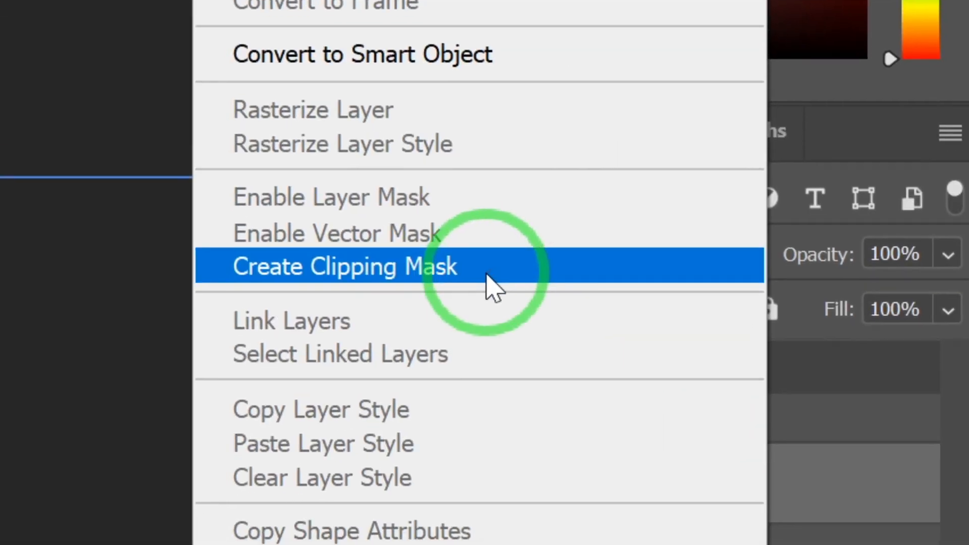
click(486, 275)
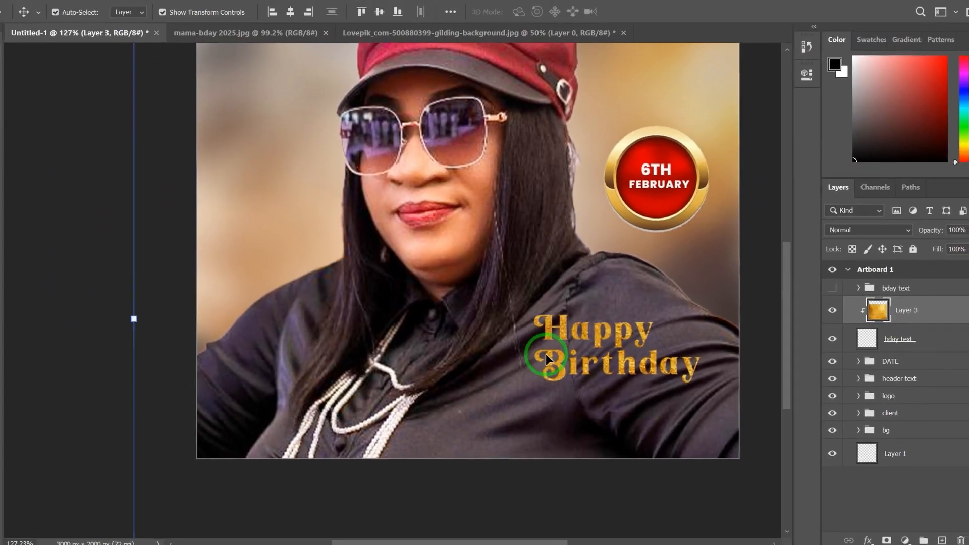
Step: Group the gold texture and rasterized bday text layers, name the group "rasta text", and deselect it
scroll(592, 381, down, 6)
click(329, 144)
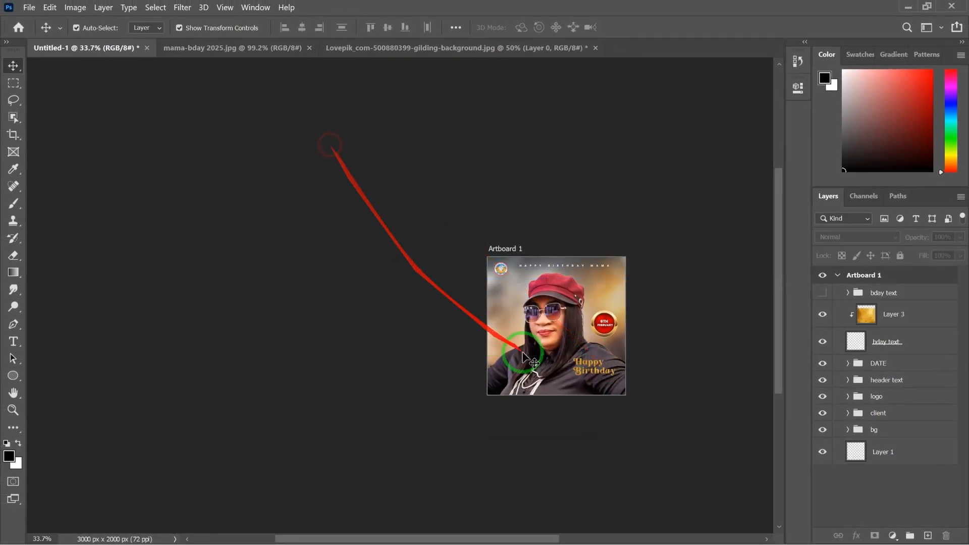
drag(522, 351, 343, 289)
scroll(414, 321, up, 5)
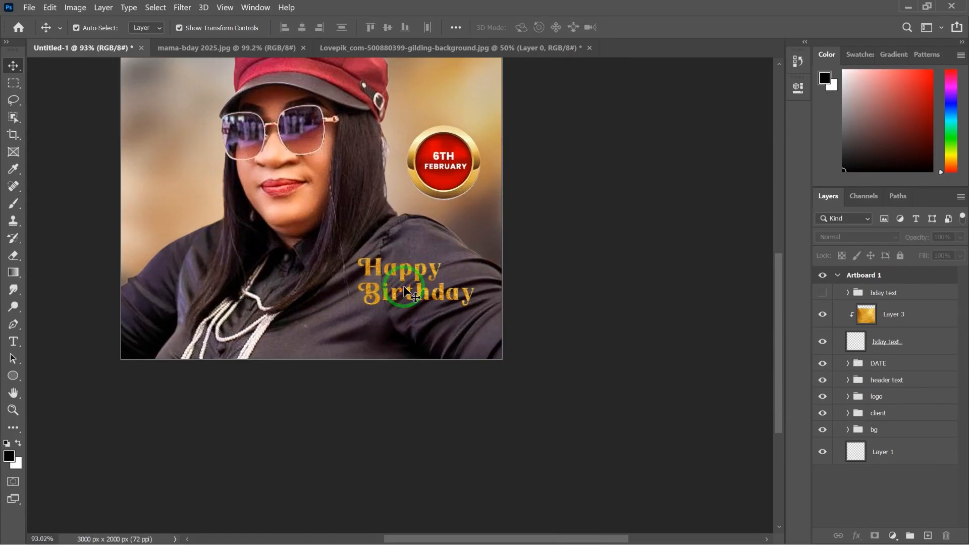
click(896, 317)
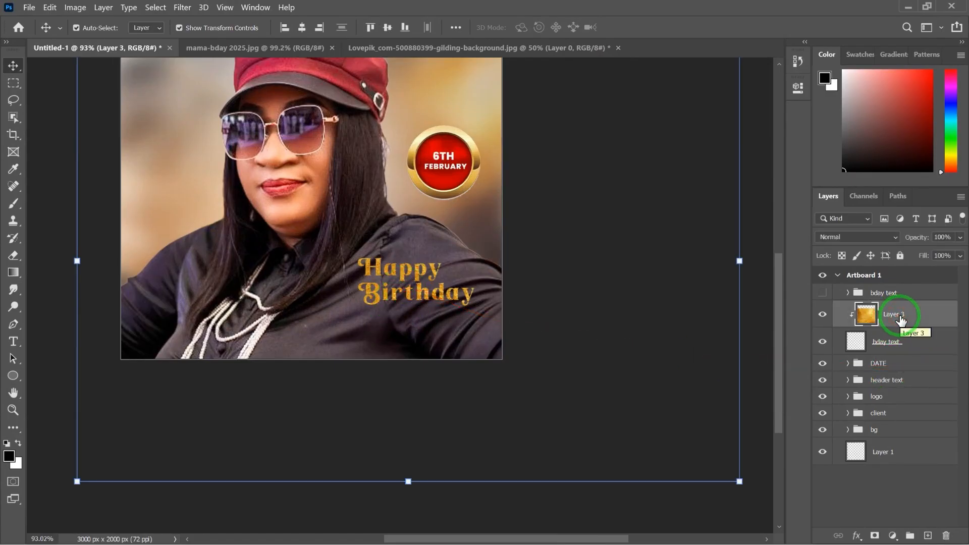
click(909, 318)
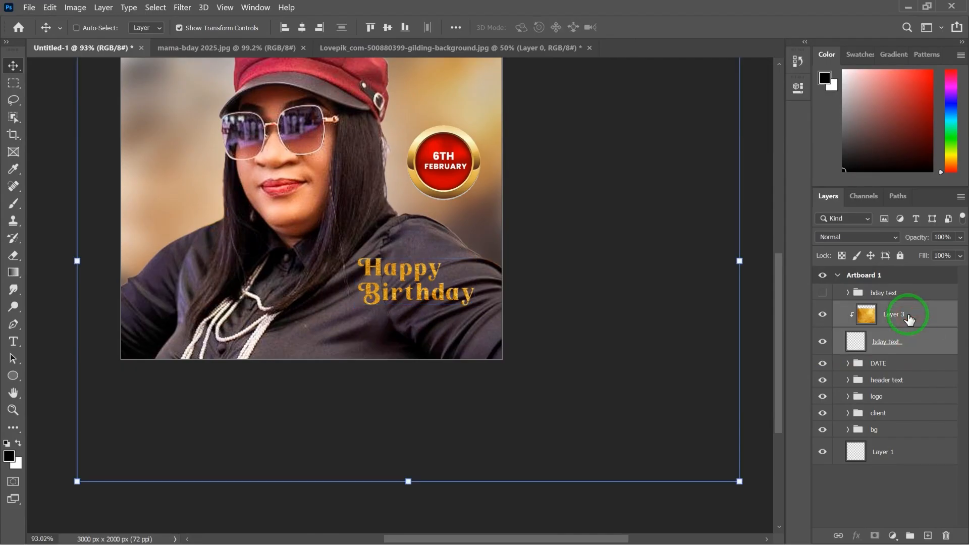
key(ctrl+g)
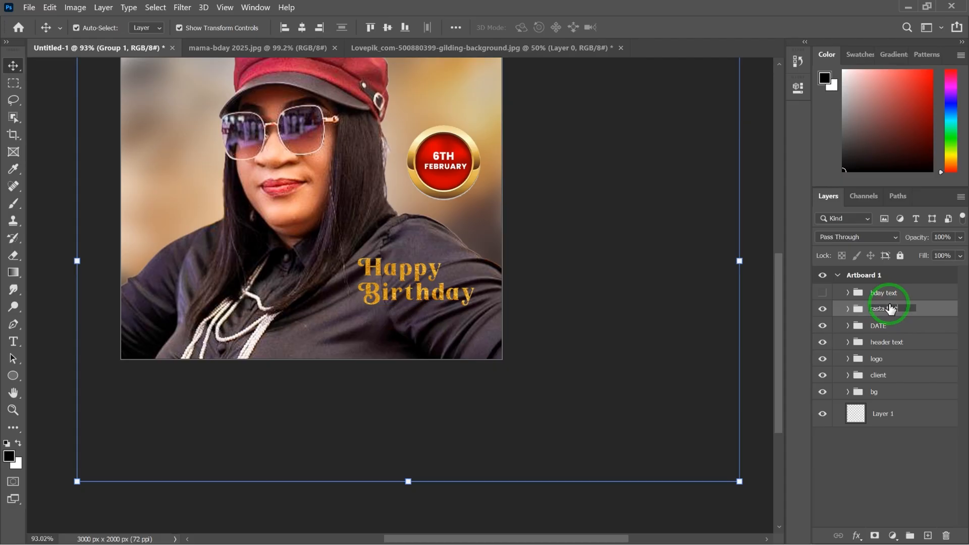
key(Return)
click(730, 509)
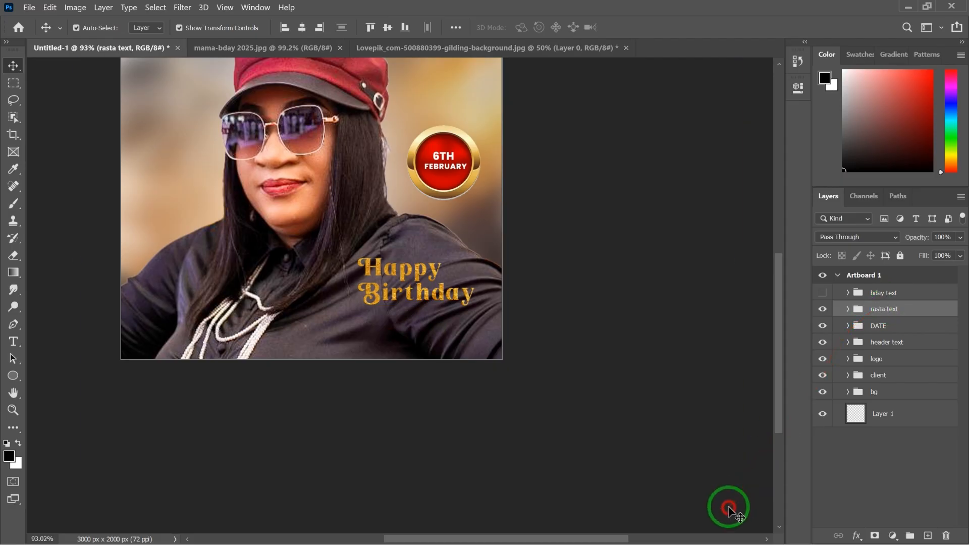
Step: Add a new blank layer directly above the rasta text group
scroll(363, 293, up, 2)
scroll(402, 275, down, 2)
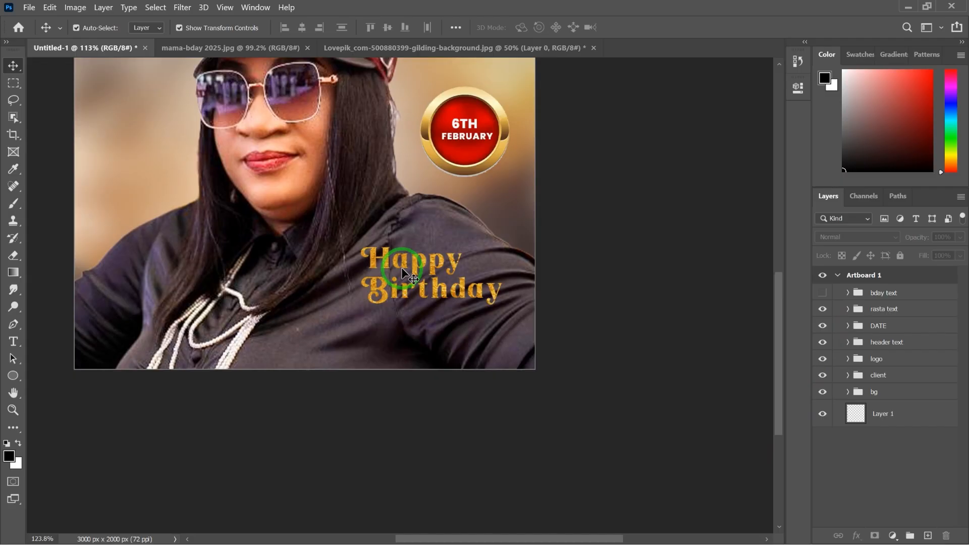
scroll(403, 274, up, 1)
scroll(434, 286, up, 1)
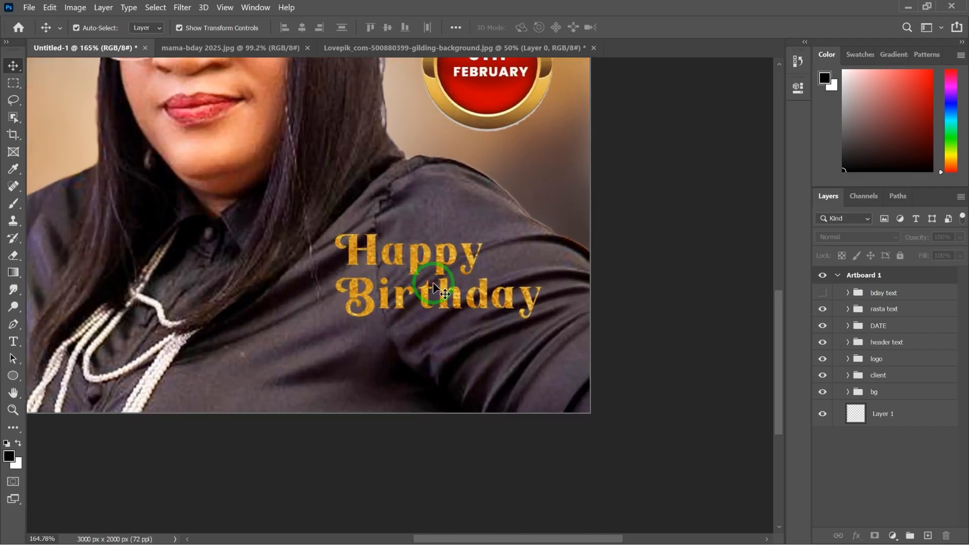
scroll(747, 320, down, 1)
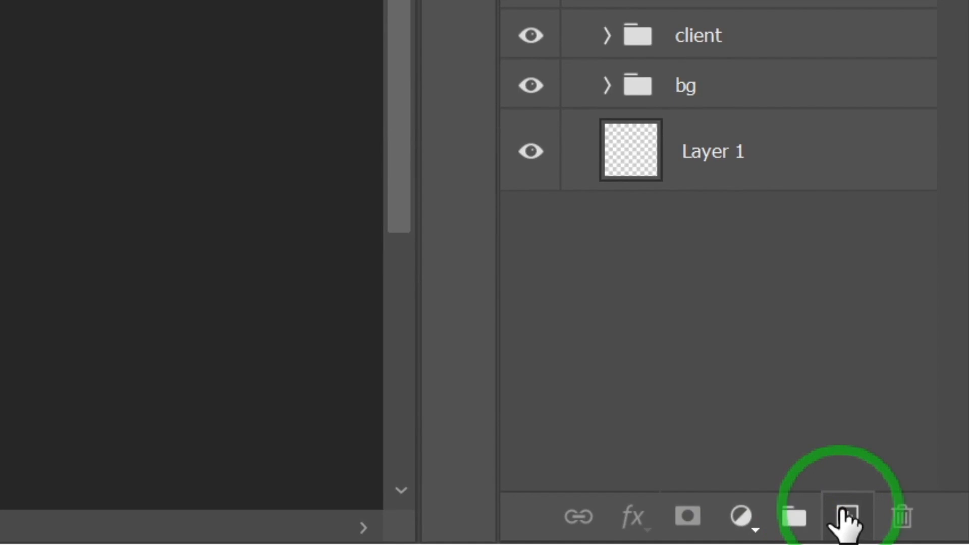
click(745, 282)
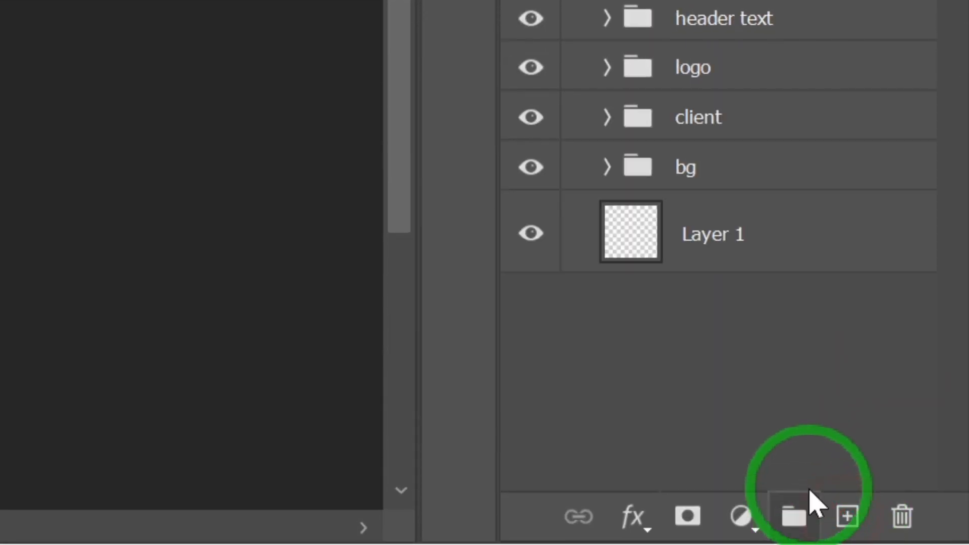
click(847, 516)
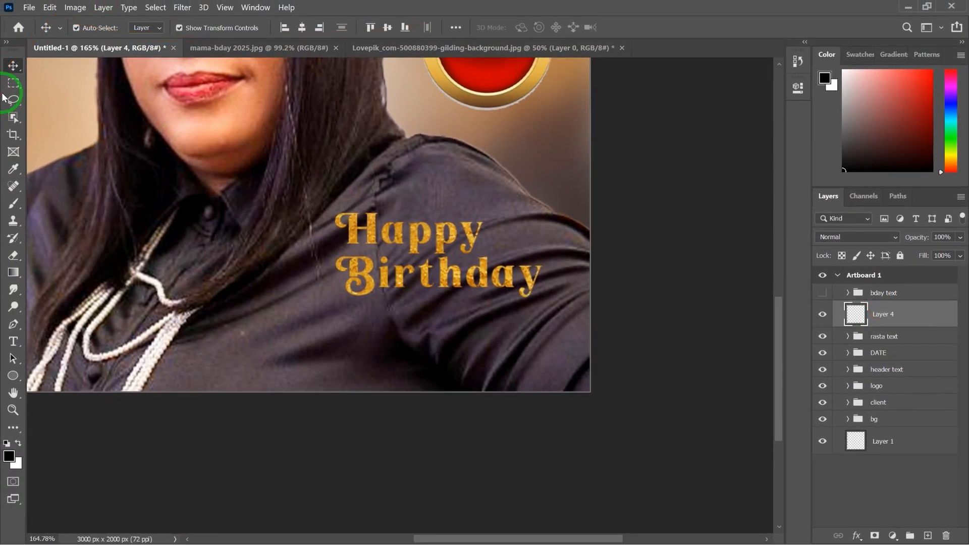
Step: Activate the Brush tool and set the foreground colour to white
key(b)
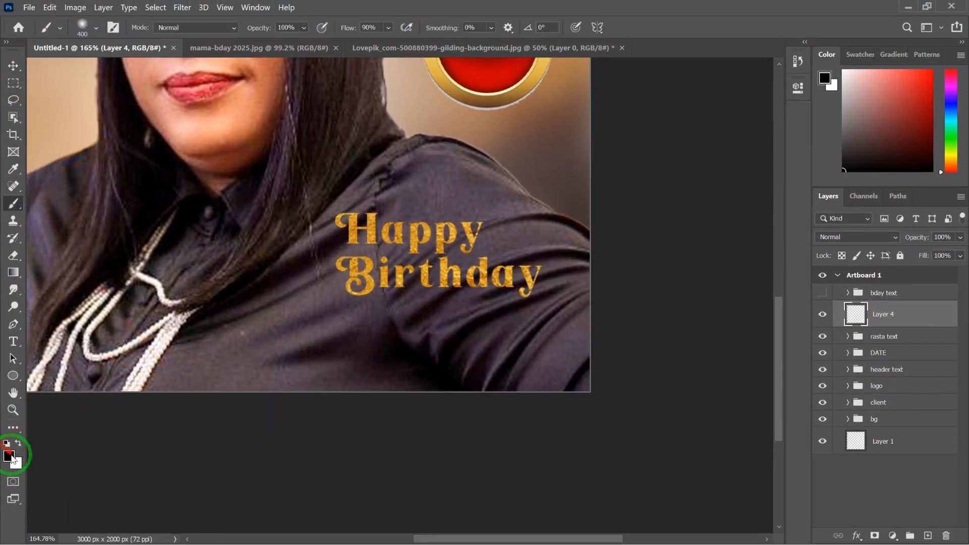
click(9, 456)
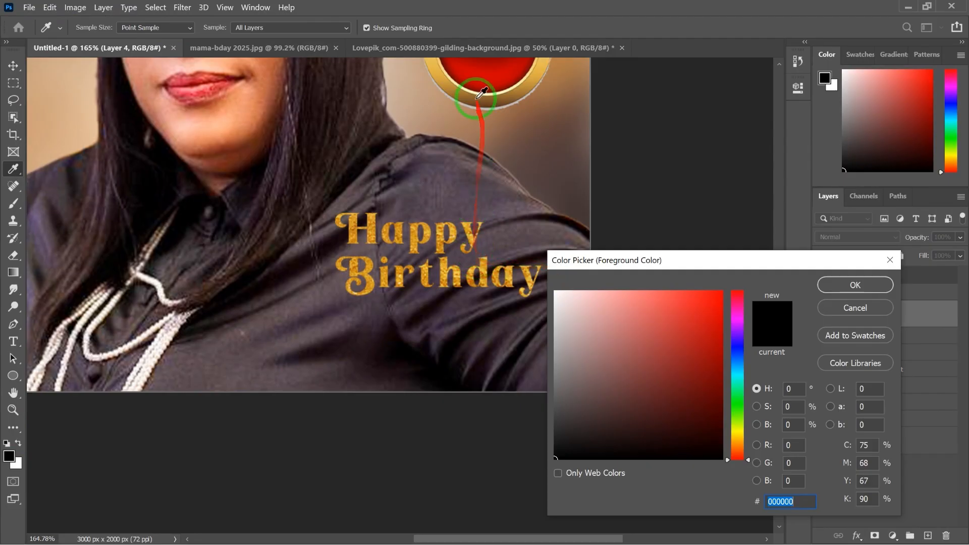
click(68, 106)
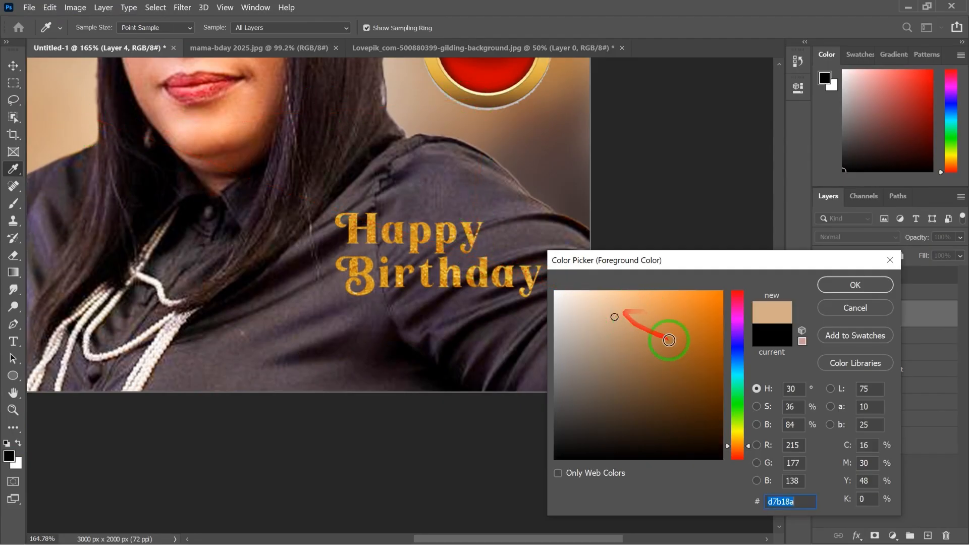
mouse_move(669, 340)
mouse_down()
mouse_move(551, 291)
mouse_move(850, 302)
mouse_move(843, 283)
mouse_up()
click(848, 284)
key(b)
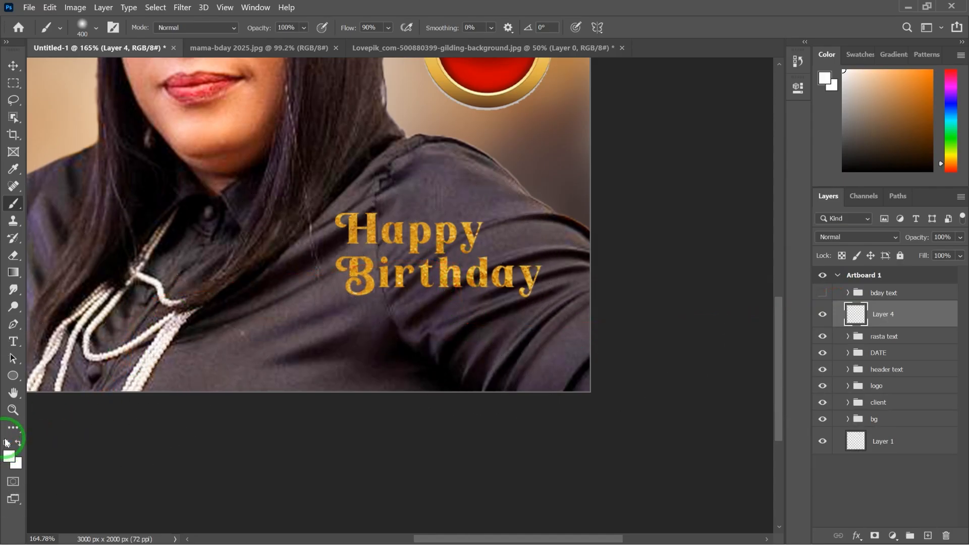
Step: Reduce the soft brush to 200 px and dab one white spot over the middle of the Happy Birthday text on Layer 4
drag(123, 282, 312, 331)
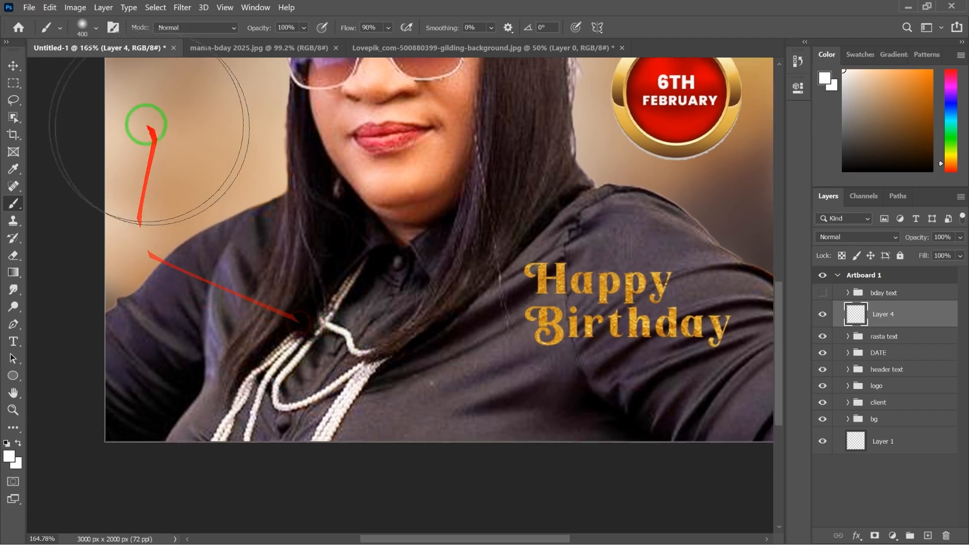
click(60, 29)
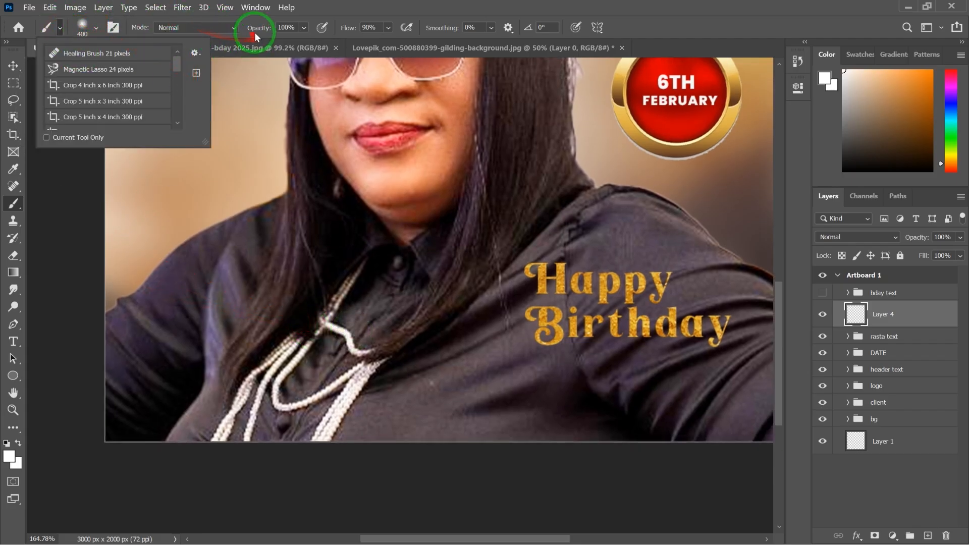
click(240, 43)
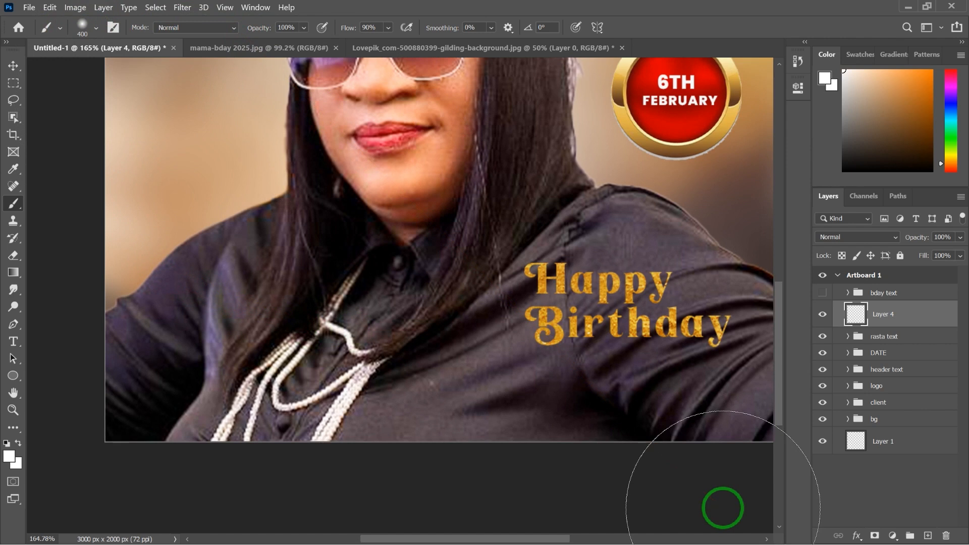
key(bracketleft)
key(bracketleft)
key(bracketleft)
click(606, 303)
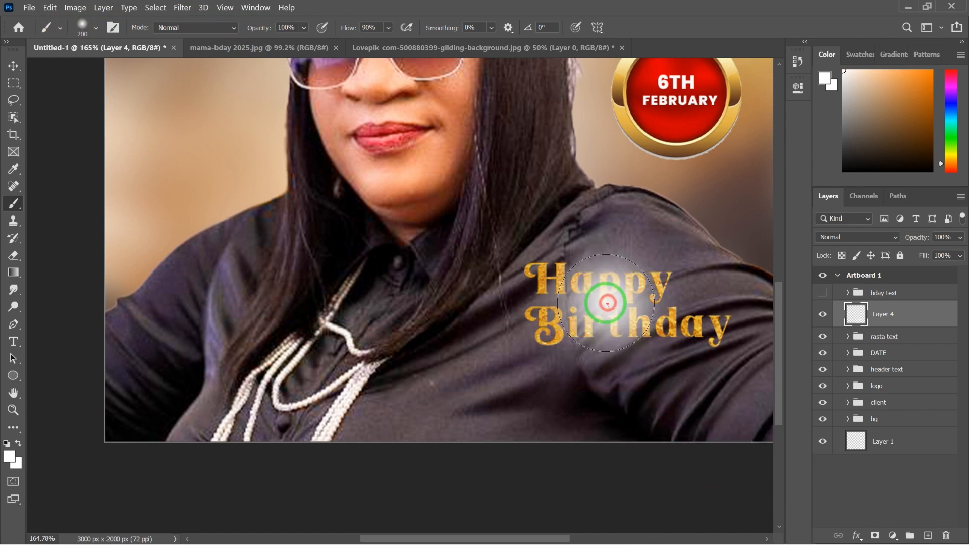
scroll(598, 333, down, 3)
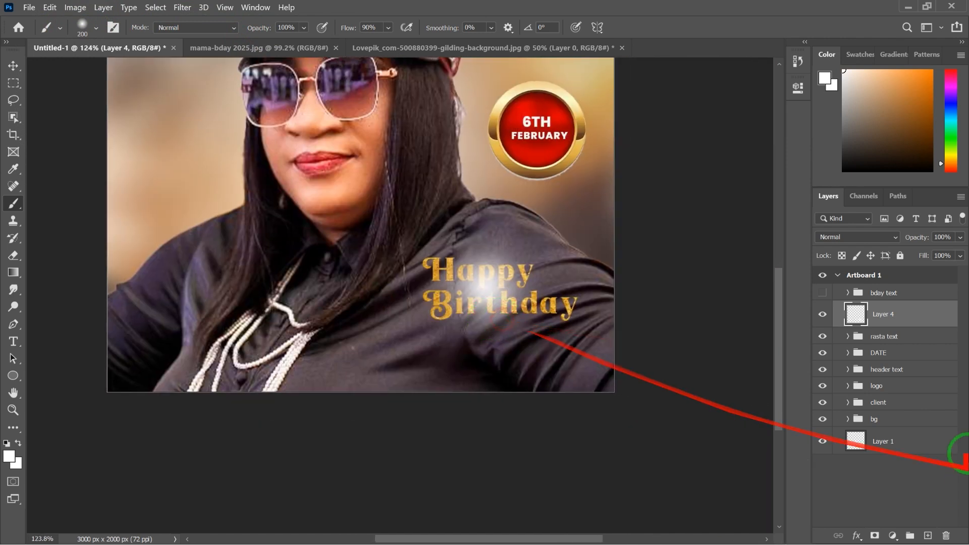
Step: Set Layer 4's blend mode to Overlay and slightly enlarge the white glow over the text
key(v)
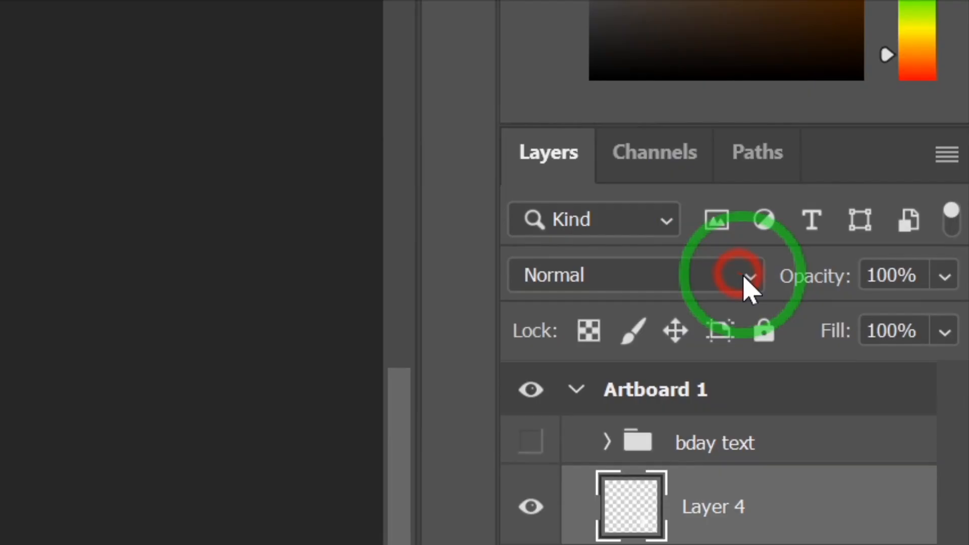
click(744, 280)
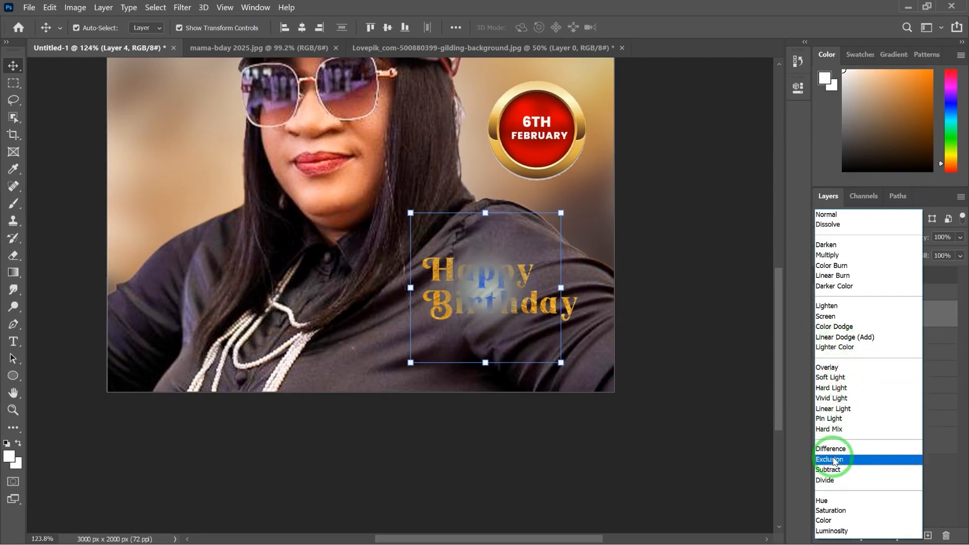
click(828, 368)
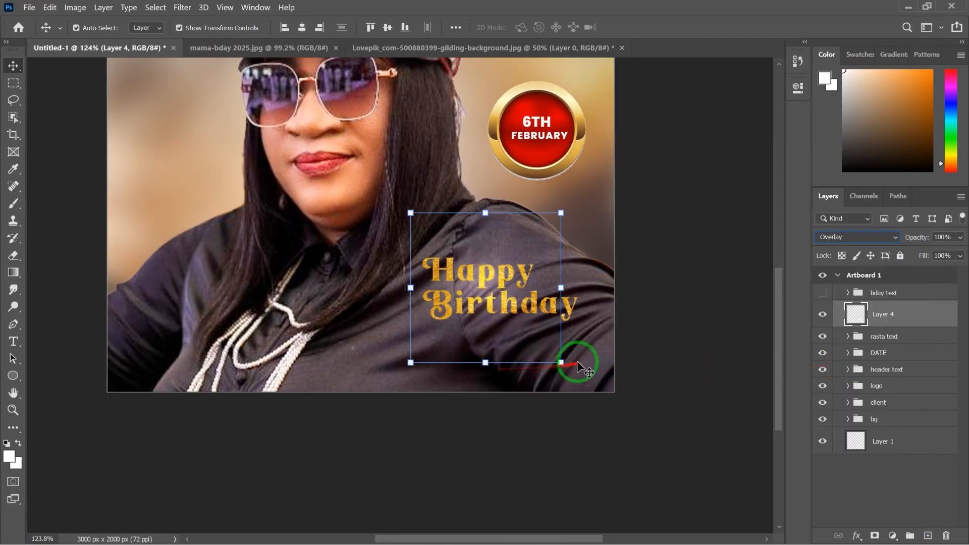
mouse_move(577, 383)
mouse_down()
mouse_move(560, 374)
mouse_move(570, 371)
mouse_up()
click(656, 28)
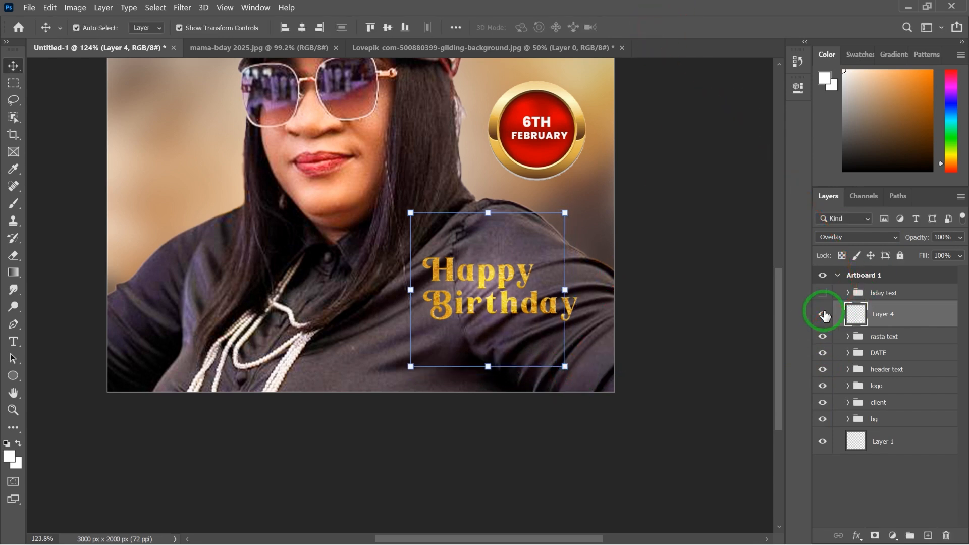
Step: Toggle Layer 4's visibility to compare the gold text with and without the glow
key(2)
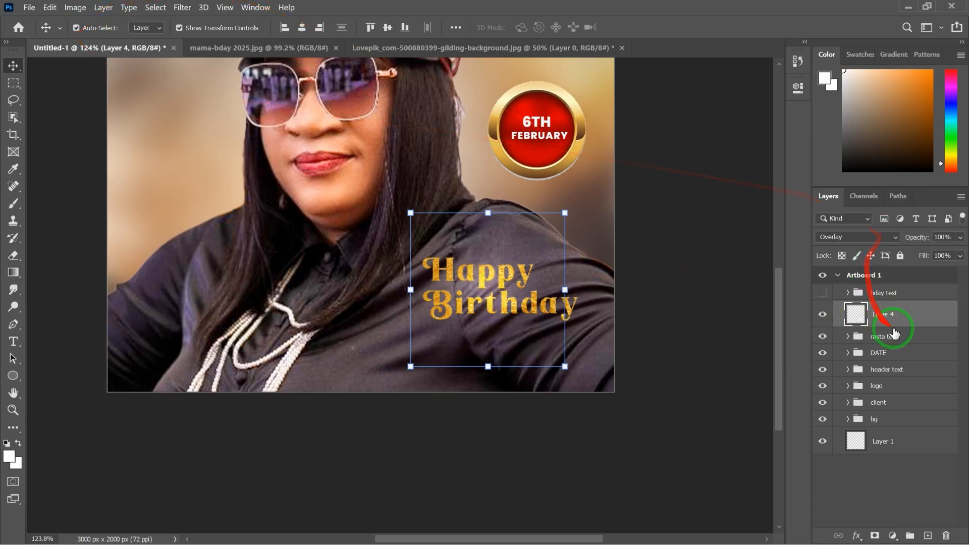
click(895, 316)
click(823, 315)
click(822, 314)
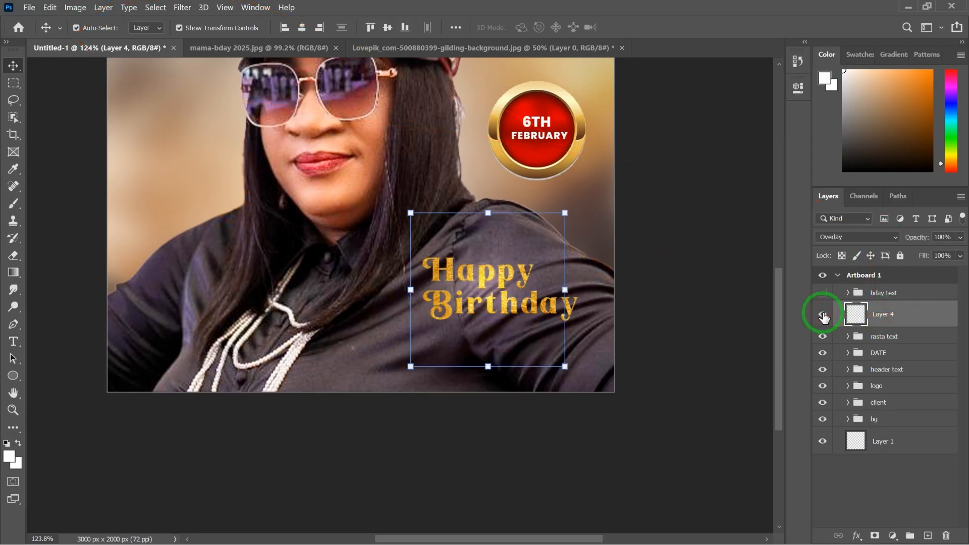
click(823, 314)
click(823, 314)
scroll(621, 316, up, 3)
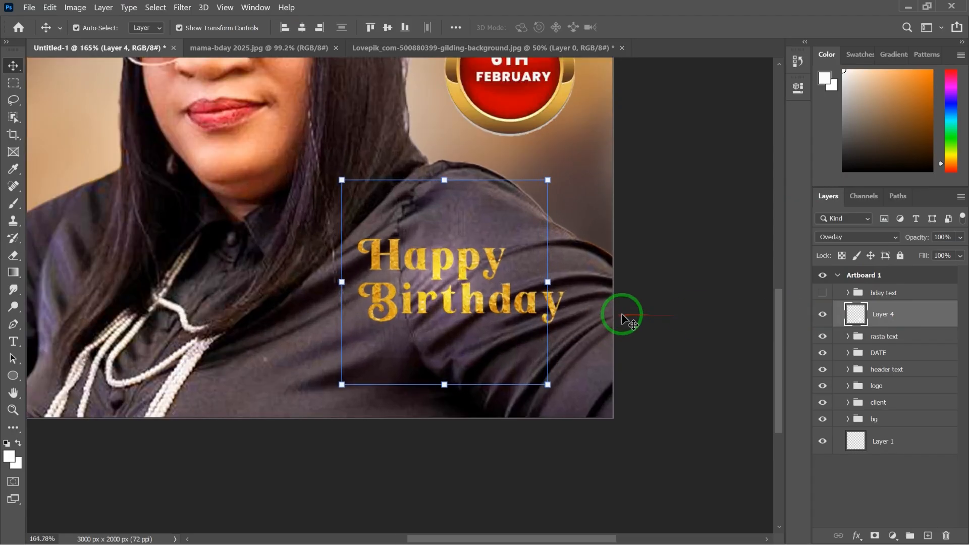
Step: Open the blending options of the rasterized bday text layer inside the rasta text group
click(903, 338)
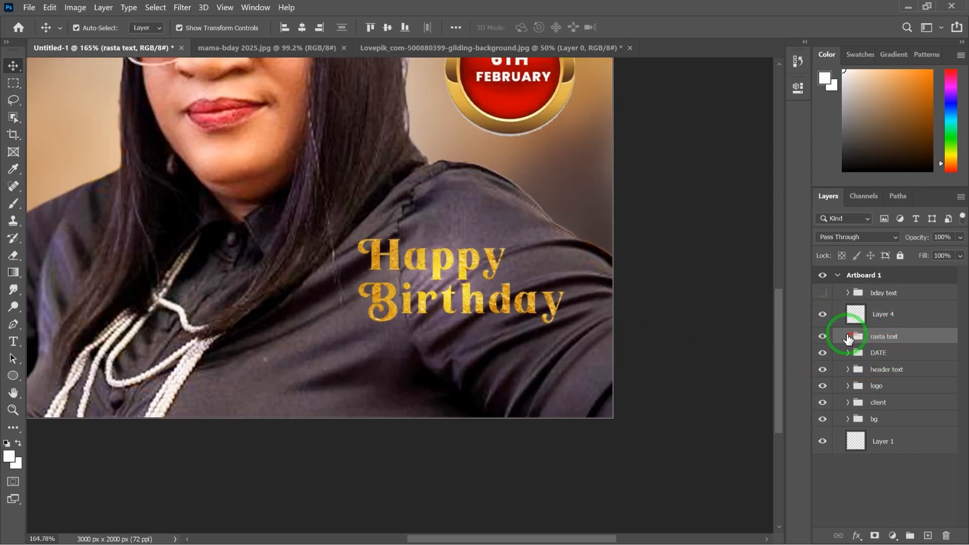
click(848, 338)
click(924, 386)
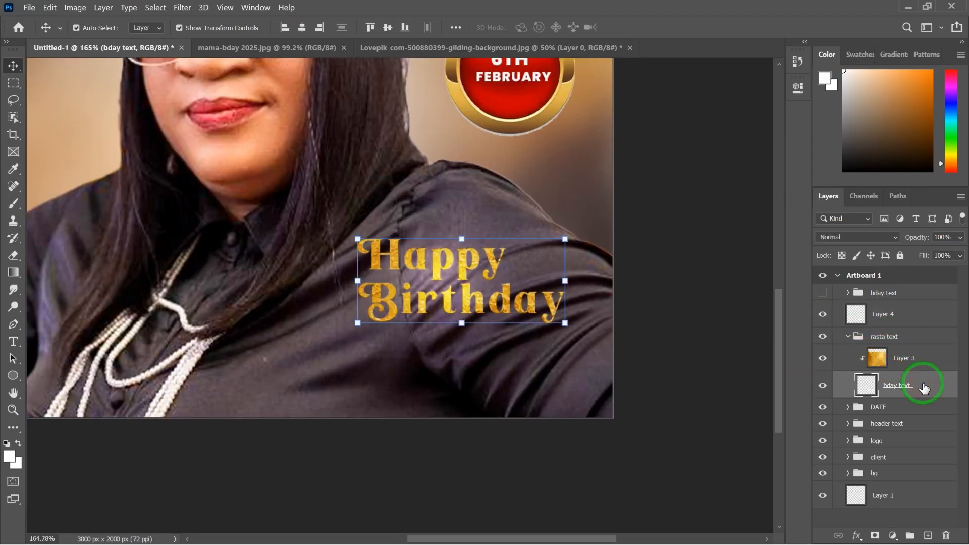
key(ctrl+4)
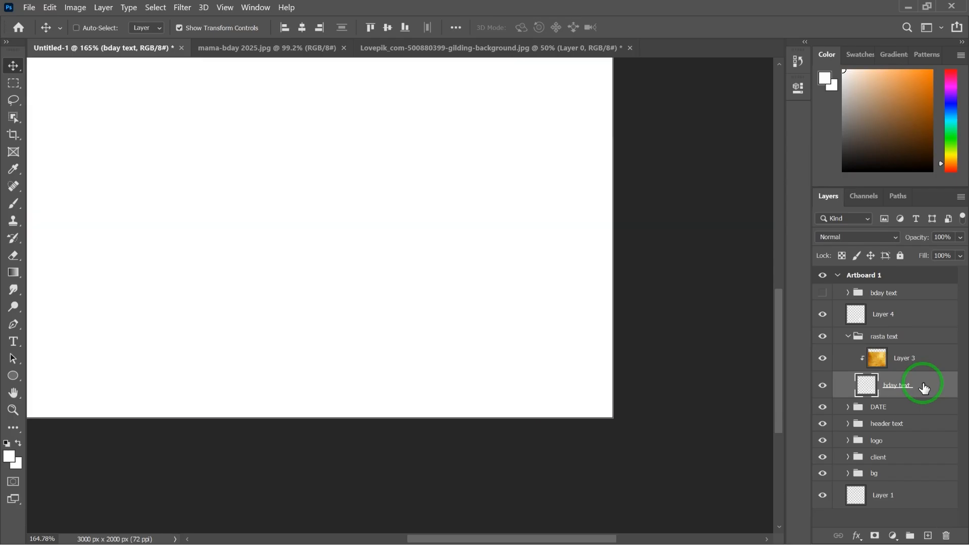
key(ctrl+2)
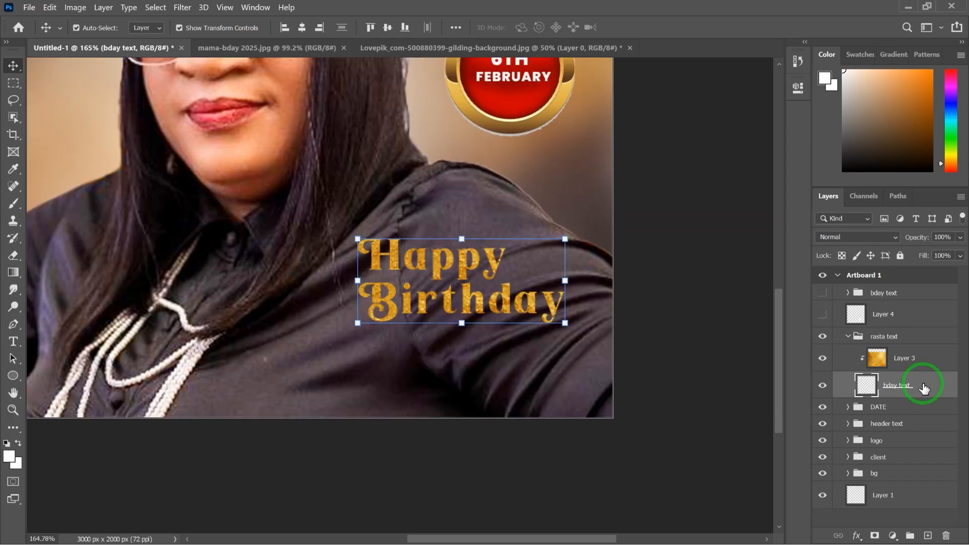
right_click(923, 386)
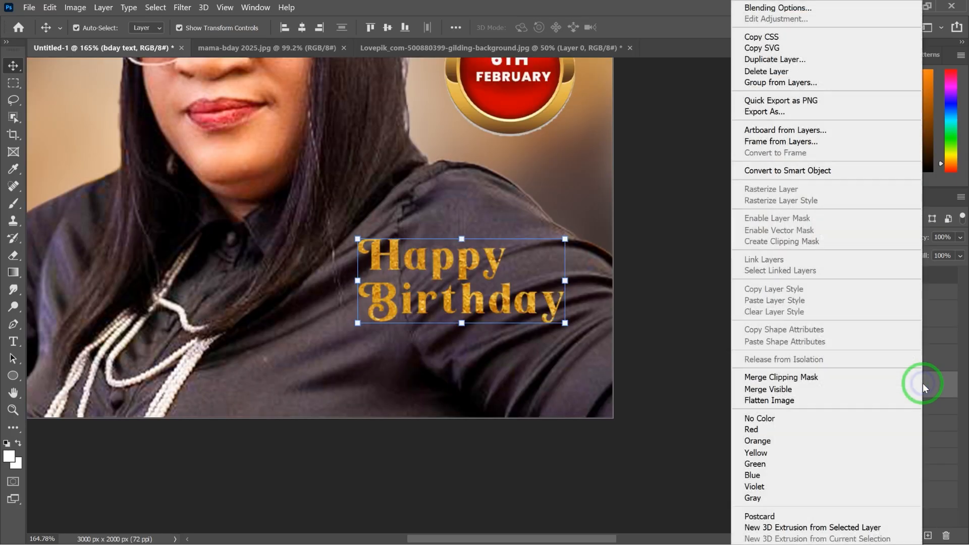
click(813, 9)
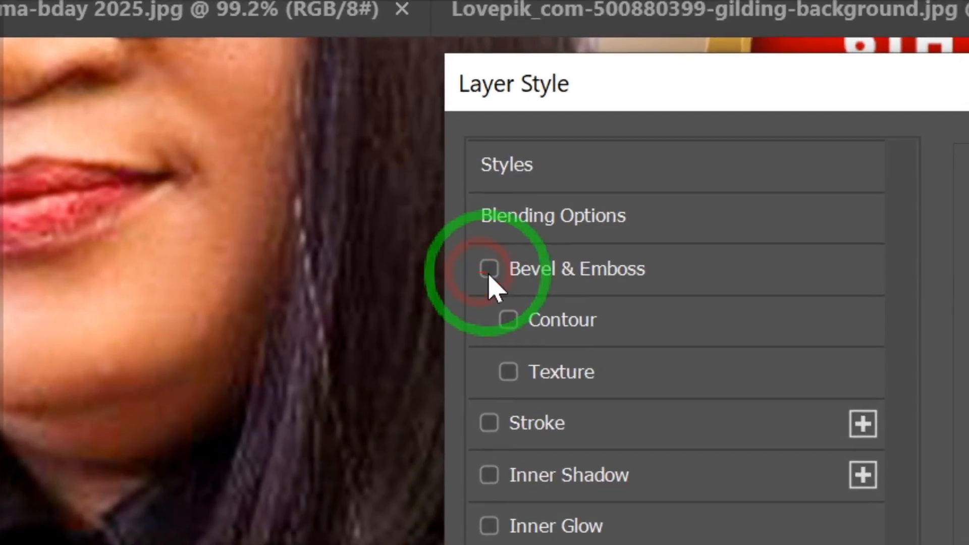
Step: Enable Bevel & Emboss on the bday text layer with Emboss style, 53% depth and 10 px size
click(480, 228)
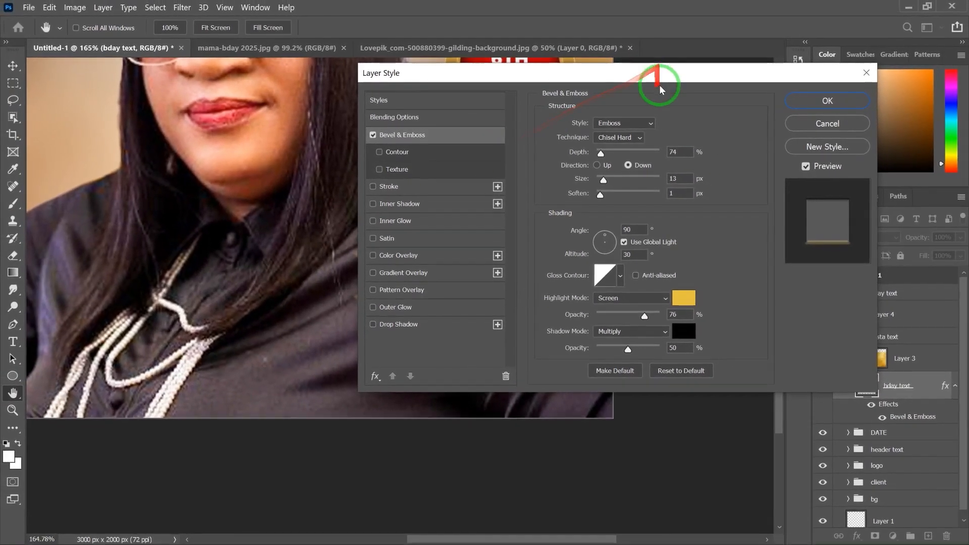
drag(649, 80, 856, 80)
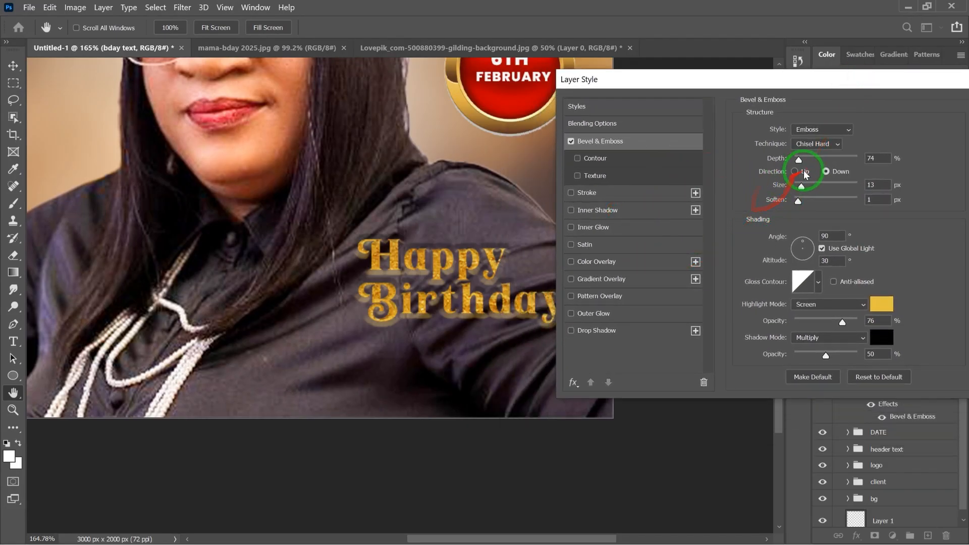
click(848, 130)
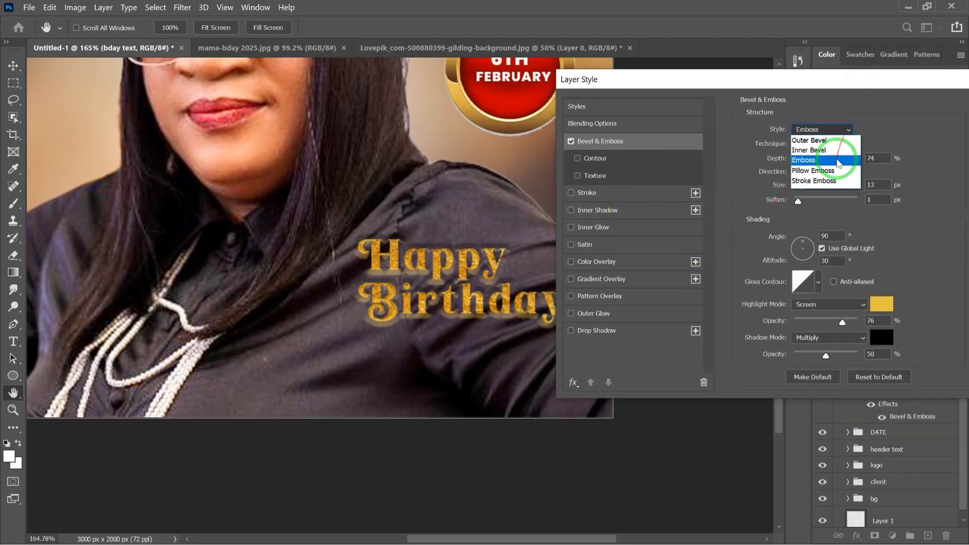
click(843, 154)
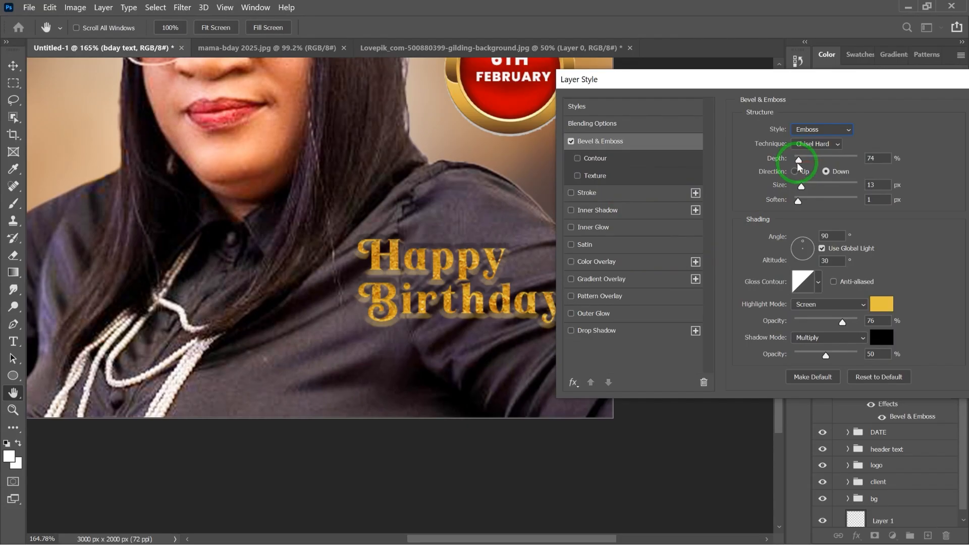
mouse_move(799, 165)
mouse_down()
mouse_move(810, 192)
mouse_move(801, 190)
mouse_up()
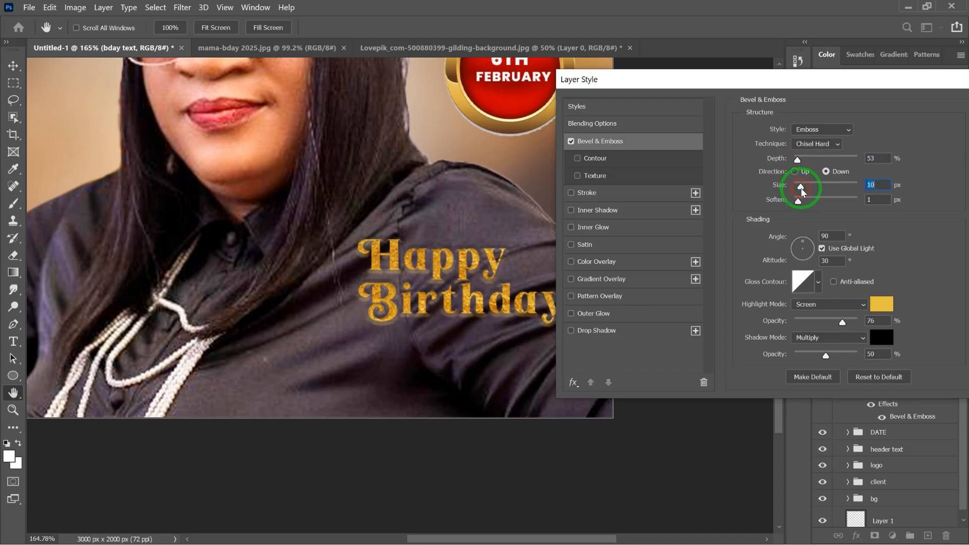
Step: Add a 3 px outside stroke in dark red 8b2625 to the bday text layer
click(570, 194)
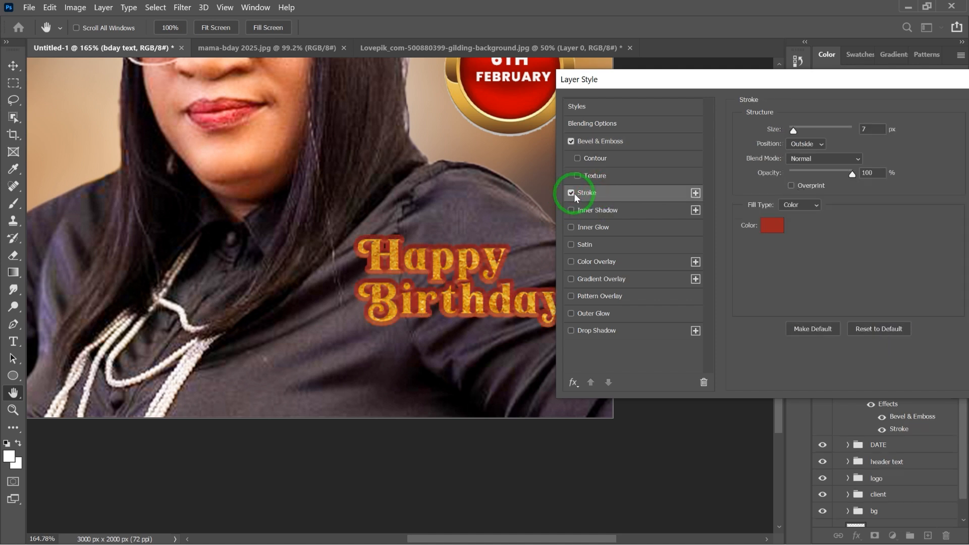
click(772, 225)
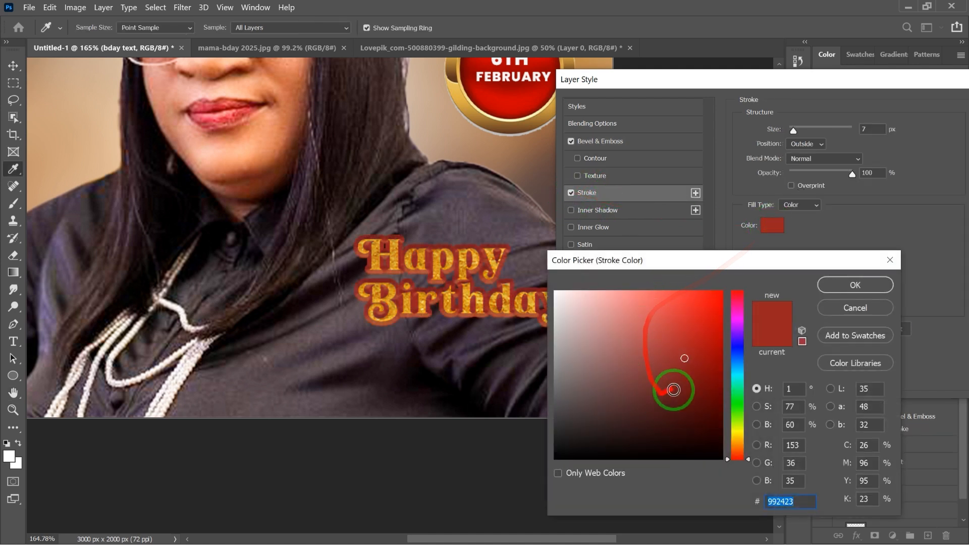
mouse_move(684, 371)
mouse_down()
mouse_move(712, 417)
mouse_move(702, 441)
mouse_move(697, 405)
mouse_move(636, 373)
mouse_move(678, 355)
mouse_up()
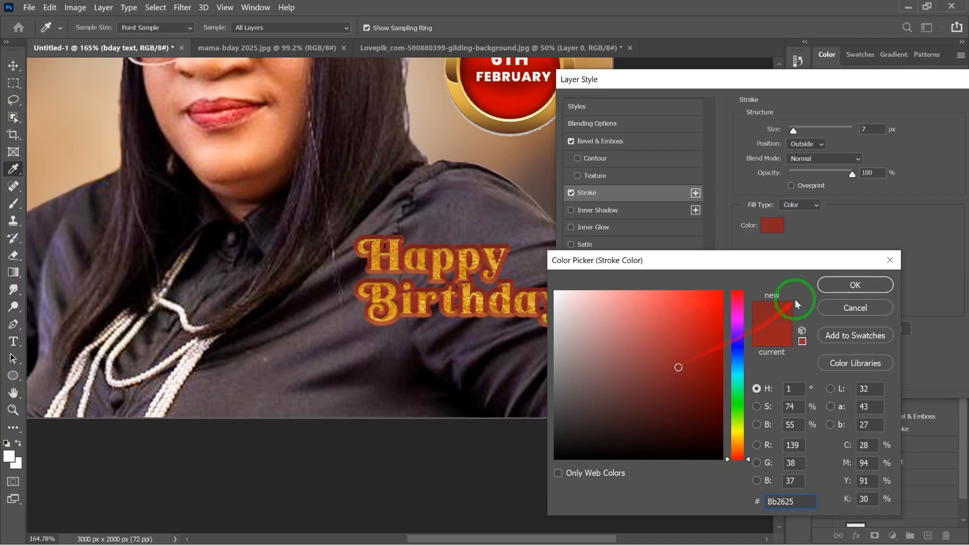
click(829, 284)
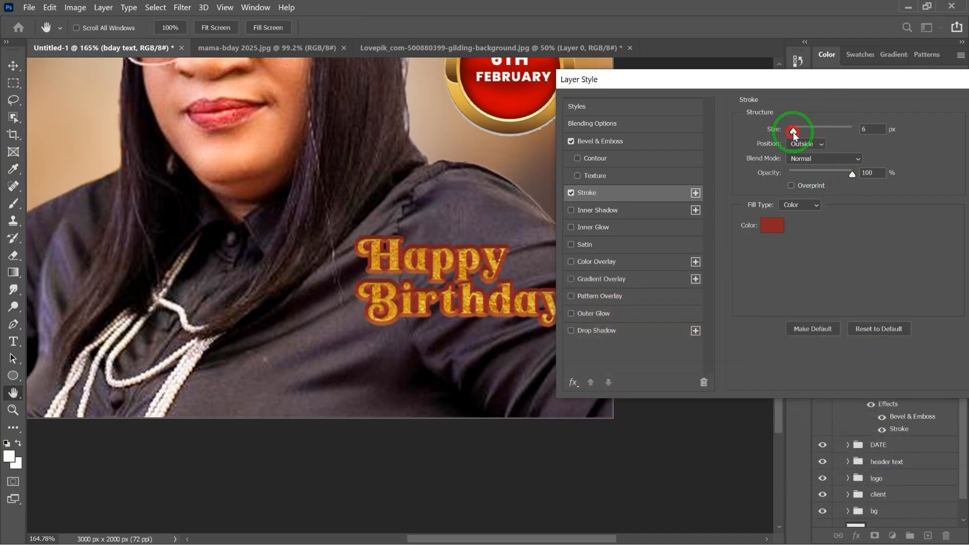
drag(790, 132, 791, 132)
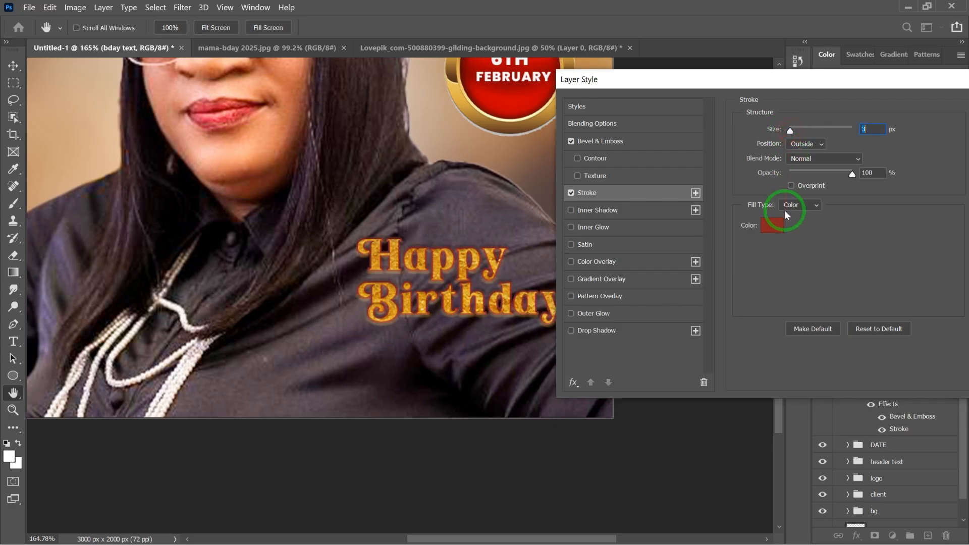
Step: Darken the text's stroke colour to the deep brownish red 411414
click(773, 225)
mouse_move(674, 359)
mouse_down()
mouse_move(692, 368)
mouse_move(701, 396)
mouse_move(674, 416)
mouse_up()
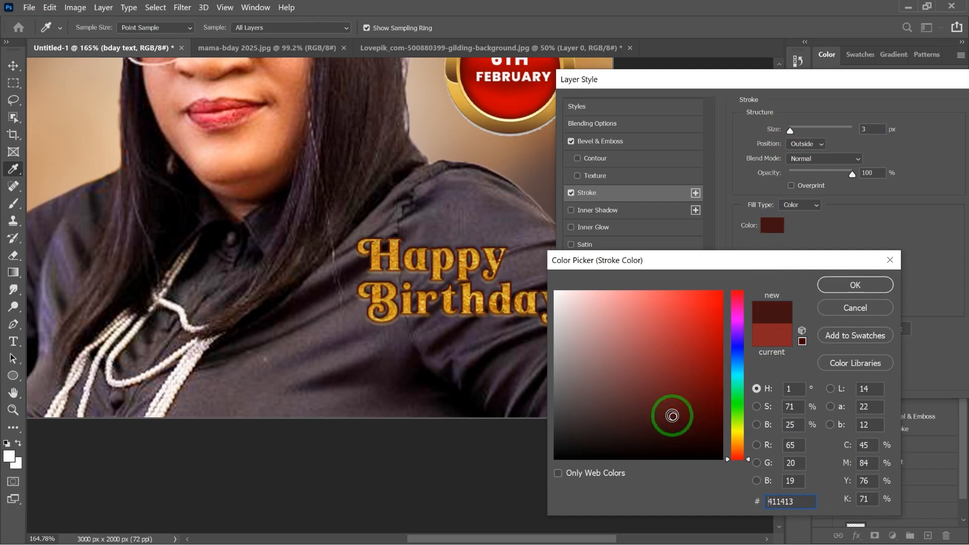
click(863, 284)
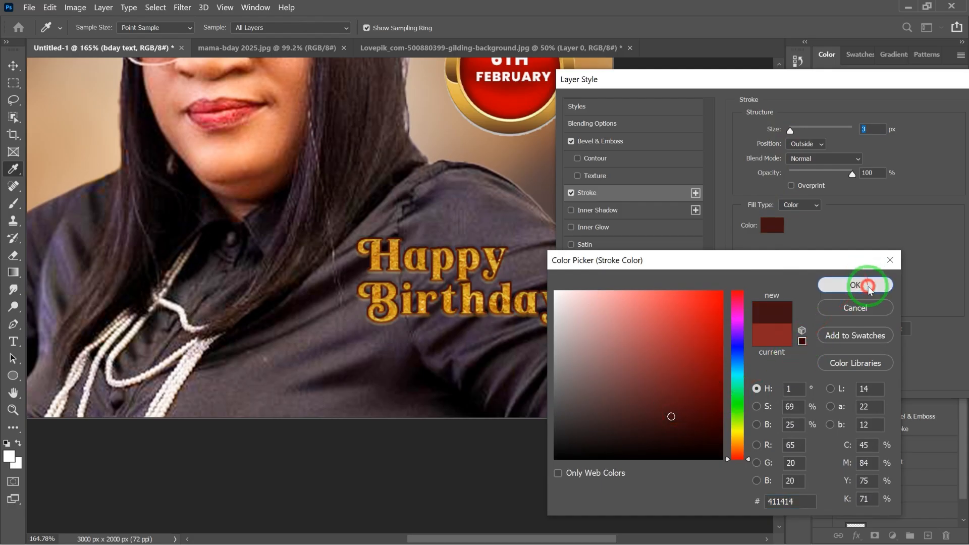
Step: Add a Multiply drop shadow to the bday text layer with 88% opacity and 5 px distance, and apply the layer style
click(605, 330)
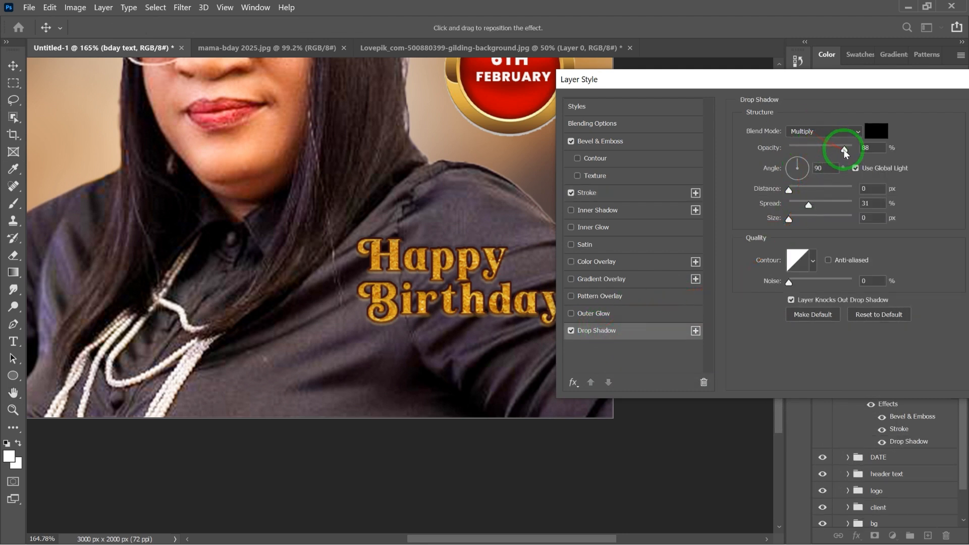
drag(789, 193, 791, 194)
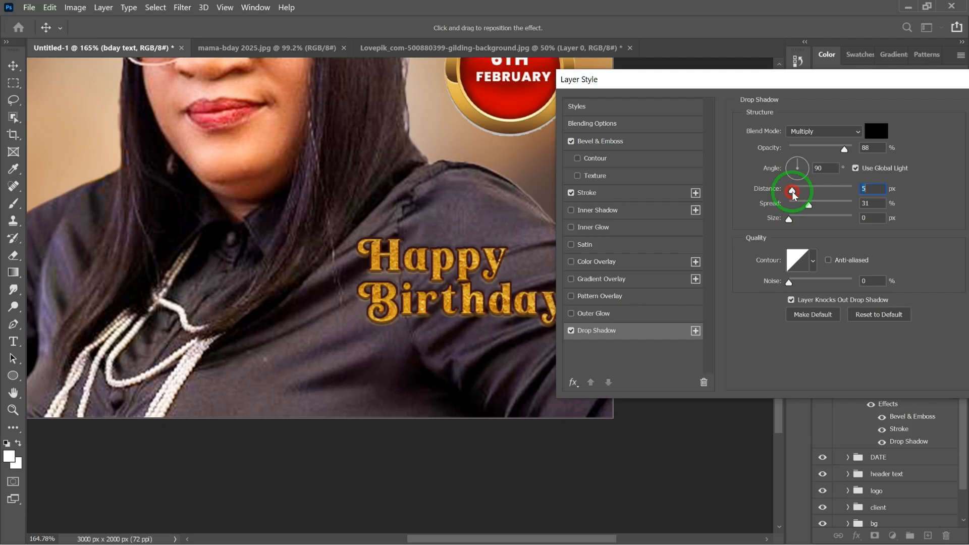
drag(873, 83, 668, 197)
click(790, 222)
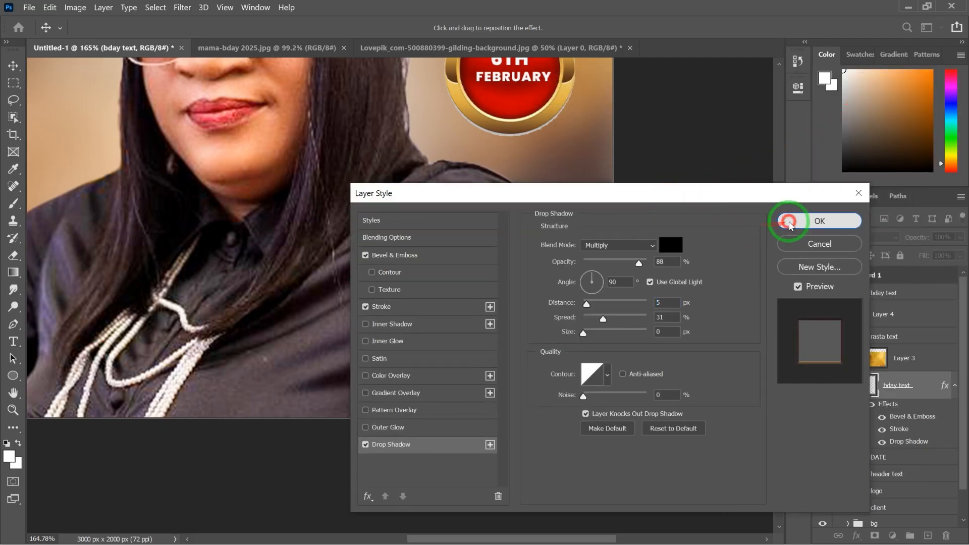
Step: Turn the Layer 4 overlay above the rasta text group back on over the Happy Birthday text
scroll(464, 311, down, 7)
click(688, 327)
scroll(434, 325, down, 5)
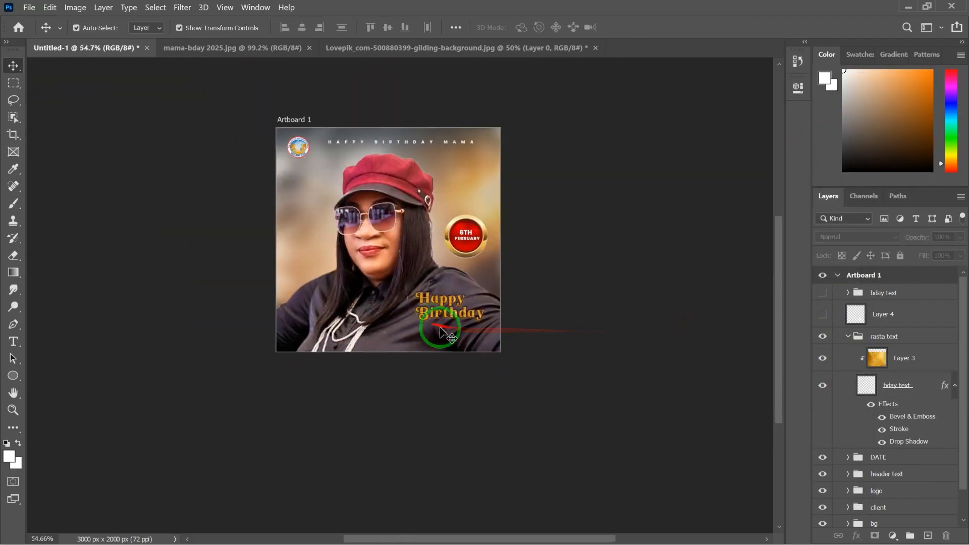
scroll(429, 303, up, 5)
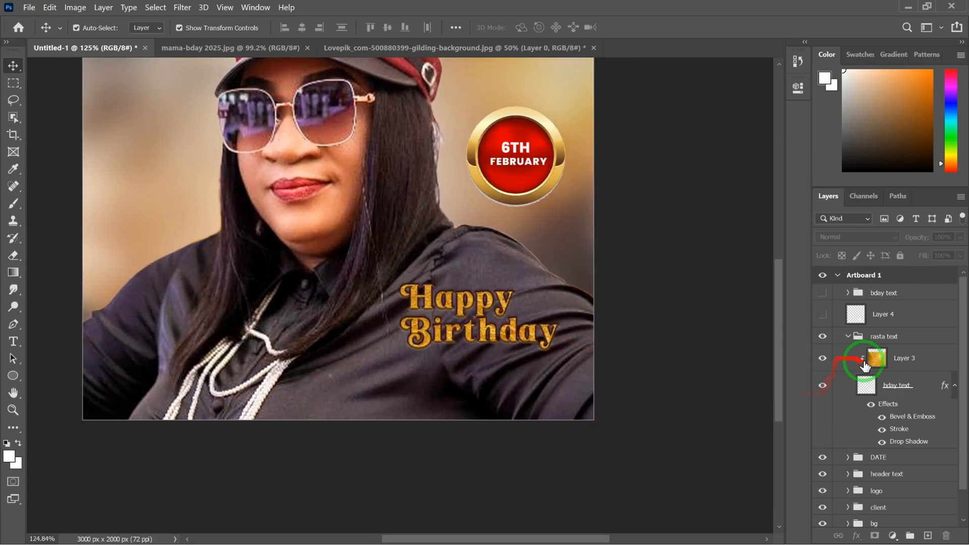
click(823, 315)
scroll(454, 386, down, 5)
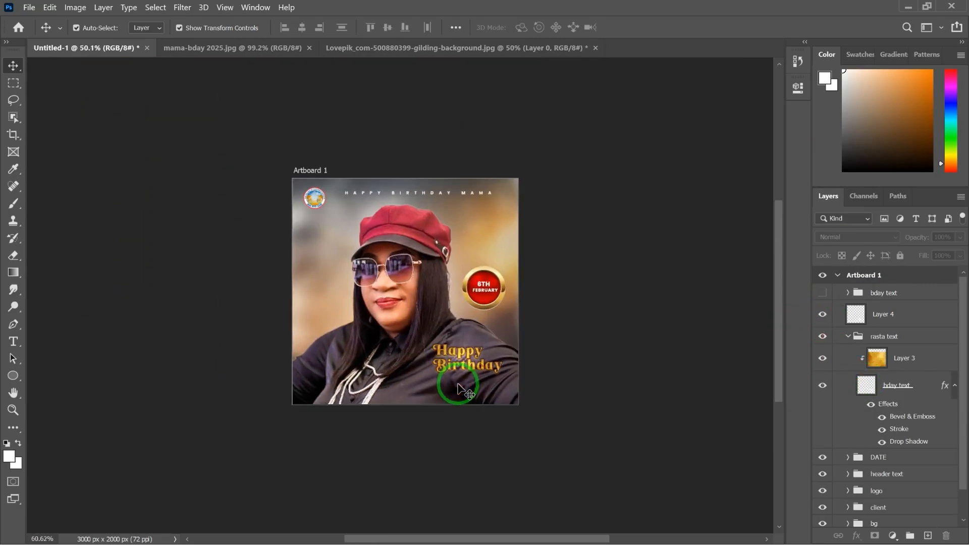
scroll(459, 389, up, 8)
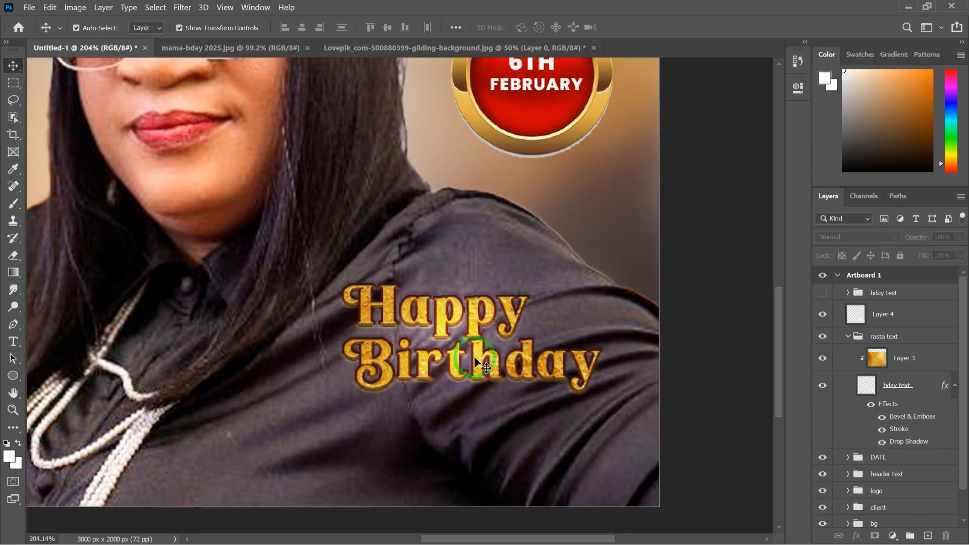
Step: Start a new text layer just below the Birthday line, and copy the celebrant's titled name from the Notepad file
scroll(607, 347, down, 5)
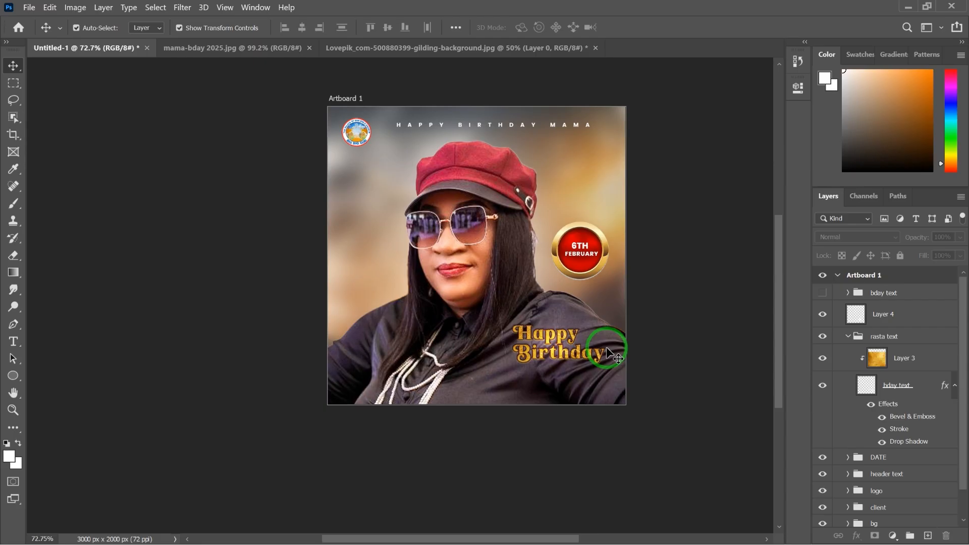
scroll(519, 356, up, 5)
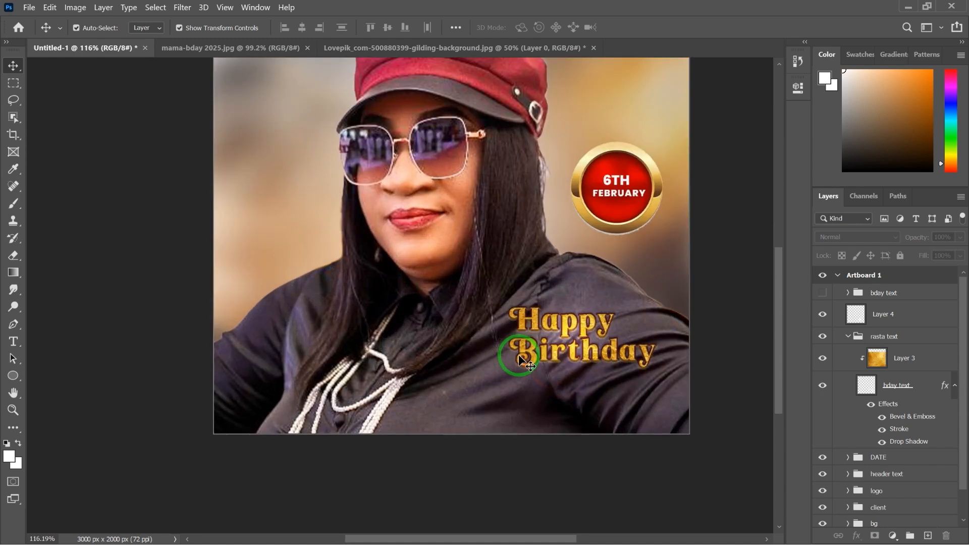
click(520, 358)
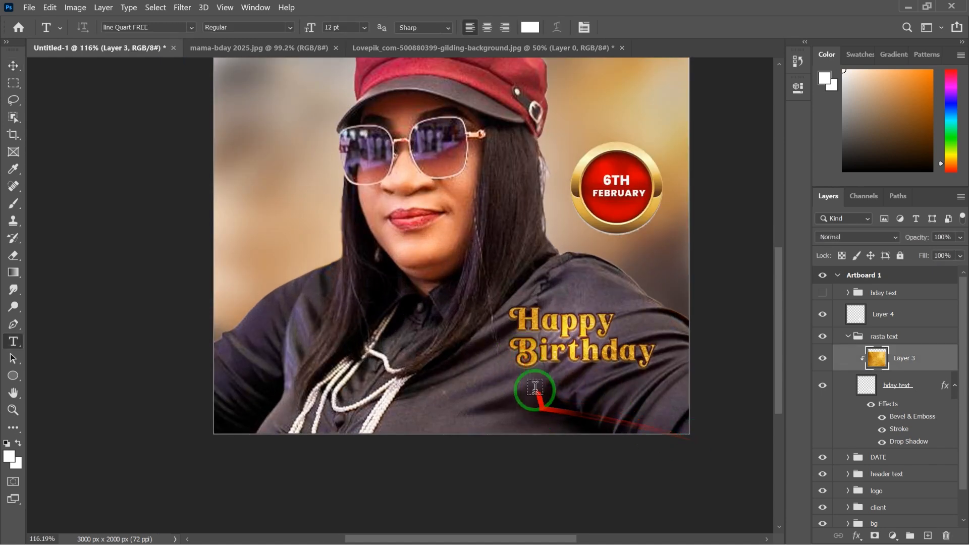
click(516, 385)
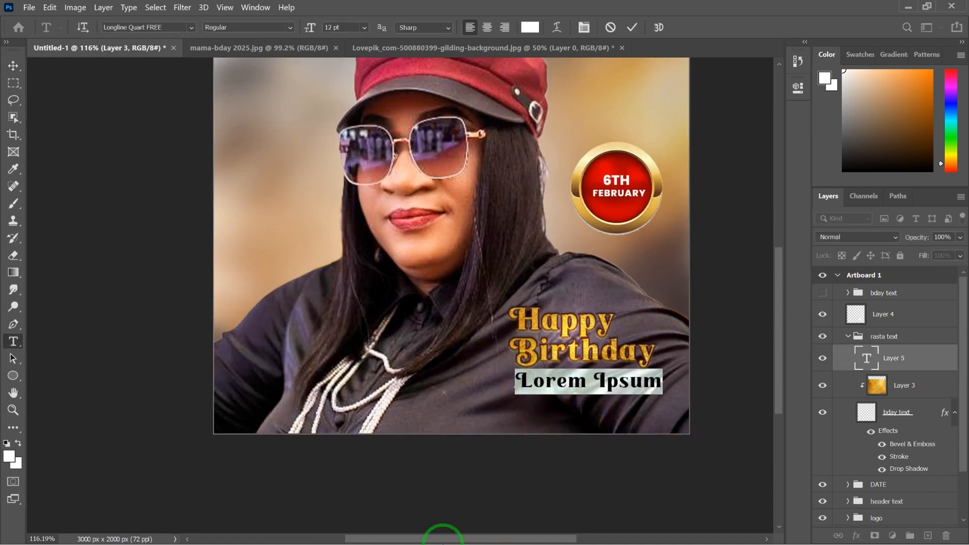
key(super)
click(572, 540)
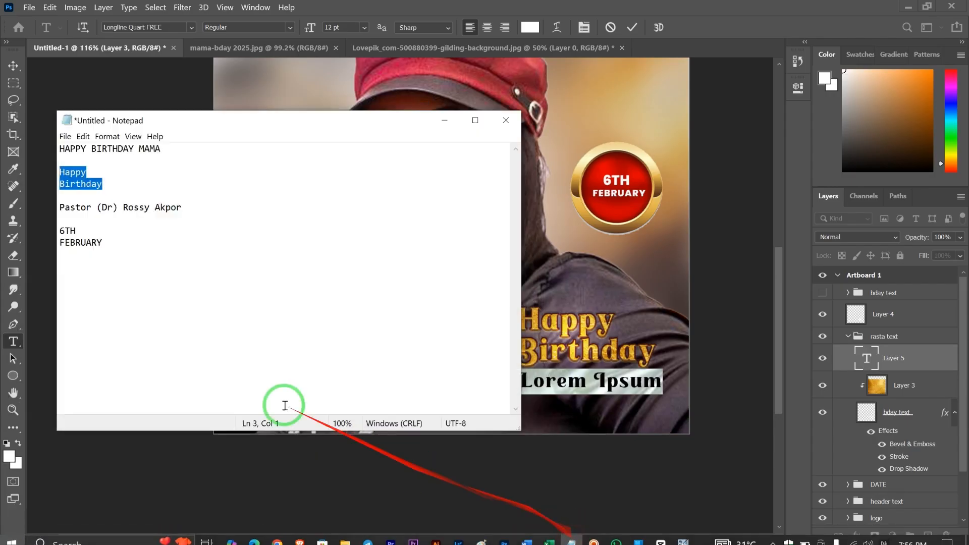
drag(187, 207, 67, 205)
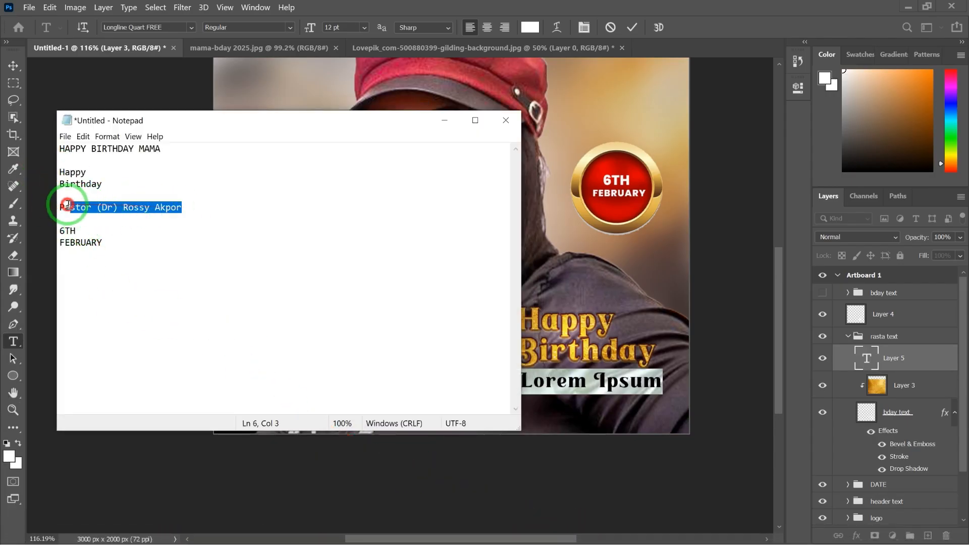
right_click(99, 209)
click(134, 250)
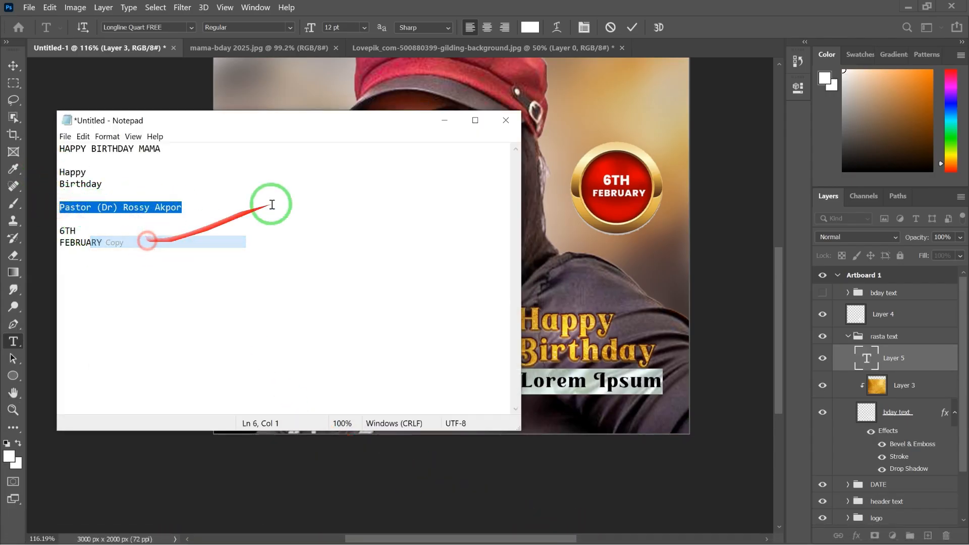
Step: Back in Photoshop, replace the placeholder text with the copied celebrant's name and commit the text
click(443, 123)
click(547, 380)
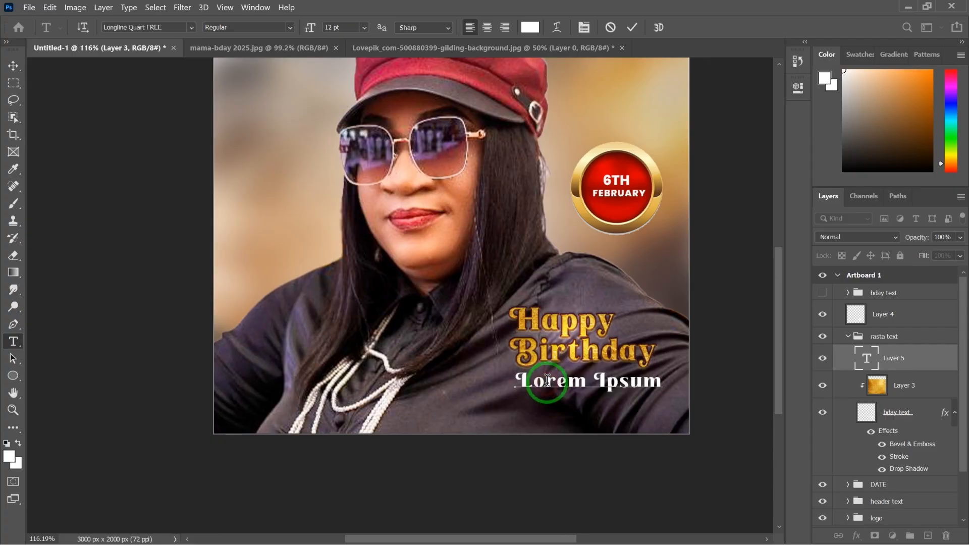
key(ctrl+a)
key(ctrl+v)
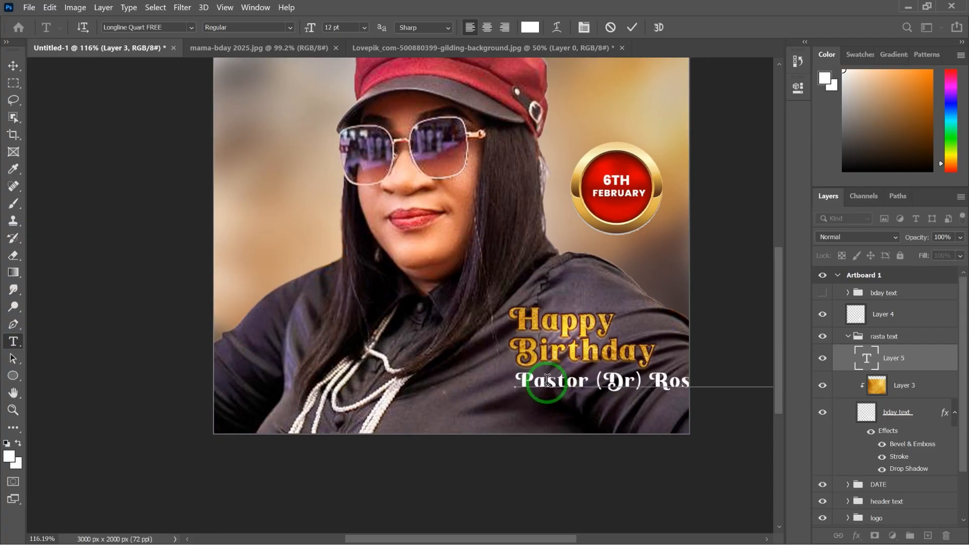
click(14, 65)
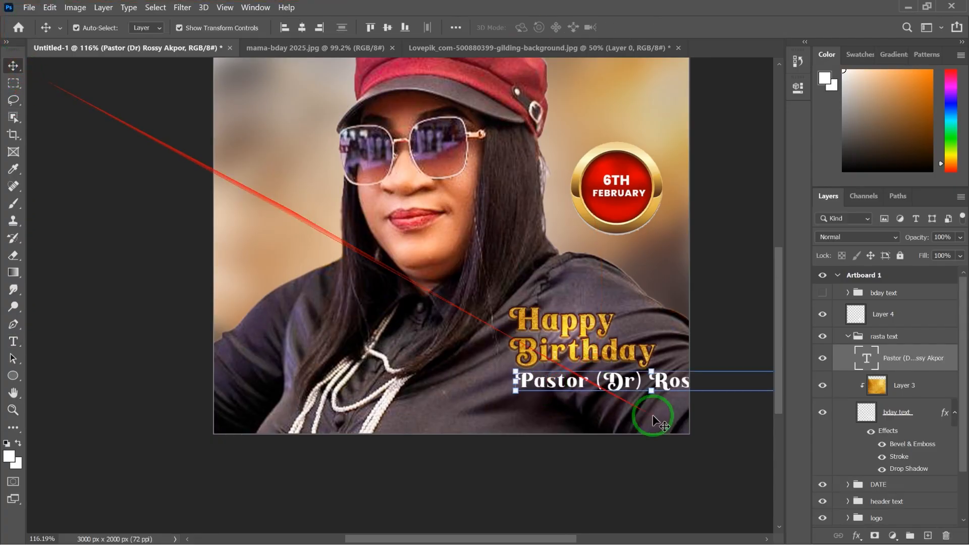
Step: Set the celebrant name's font to Poppins SemiBold
drag(613, 379, 362, 376)
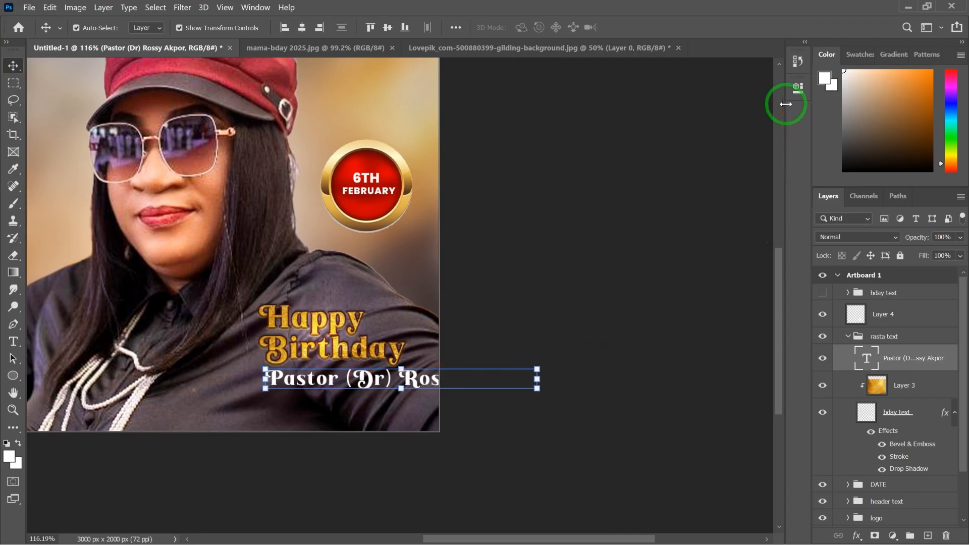
click(797, 89)
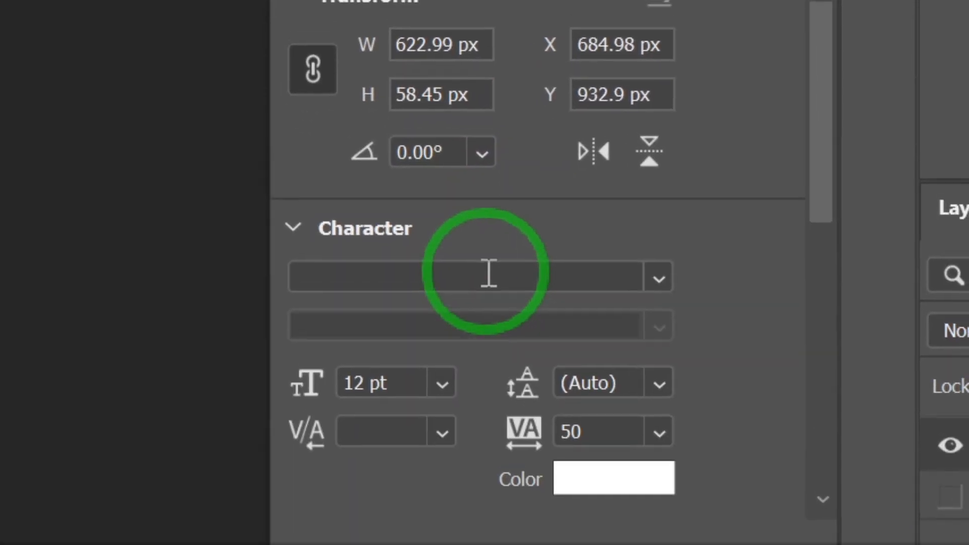
click(489, 274)
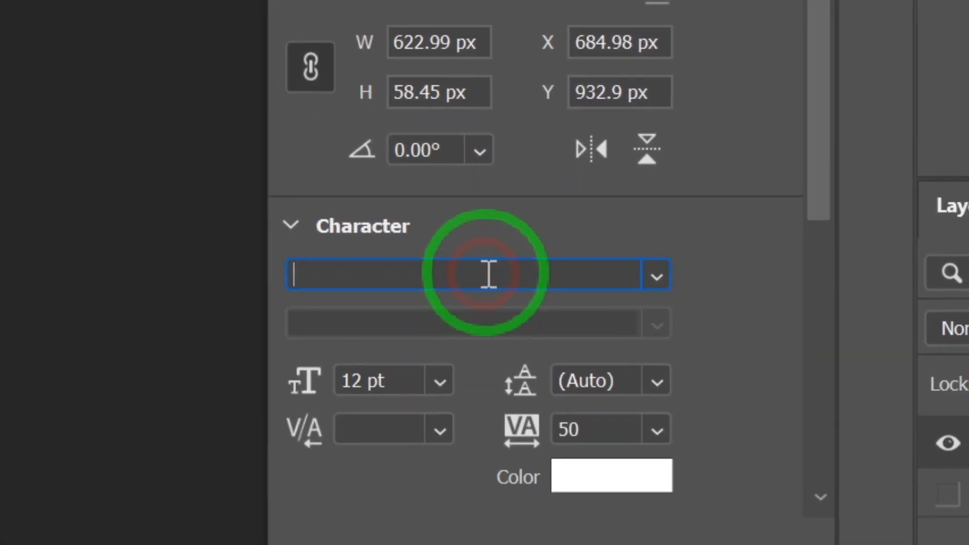
text(popp)
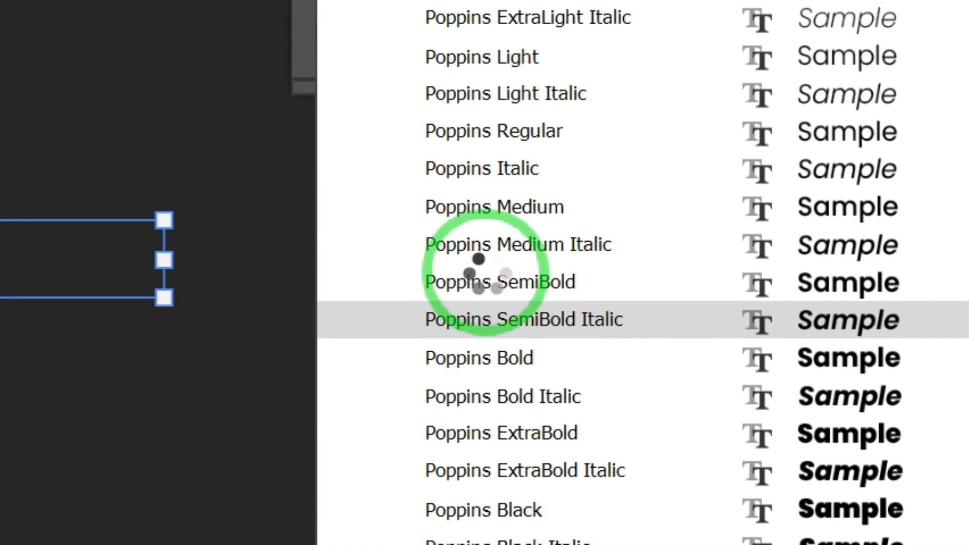
click(489, 285)
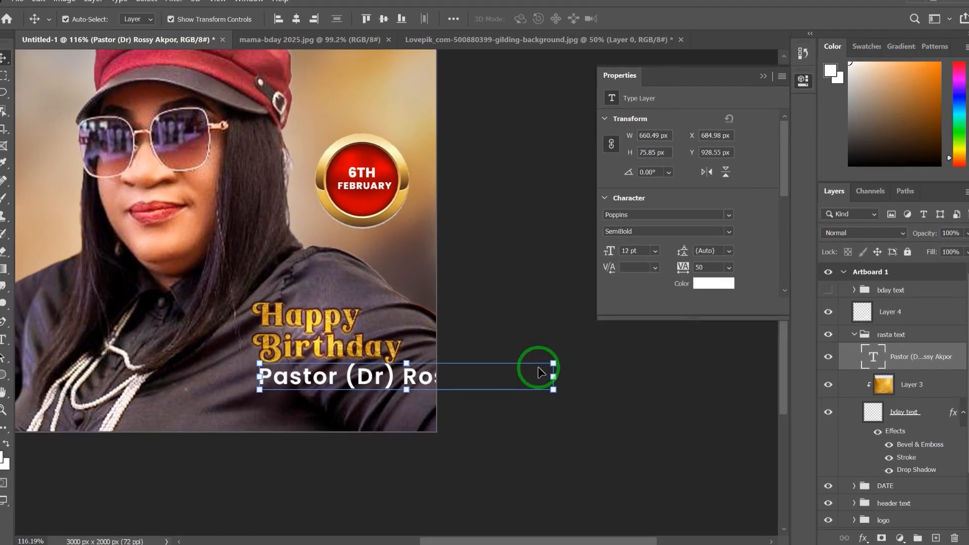
Step: Scale the name text down to about 48% and place it directly beneath Birthday, roughly matching that line's width
drag(548, 342, 332, 361)
drag(401, 376, 370, 383)
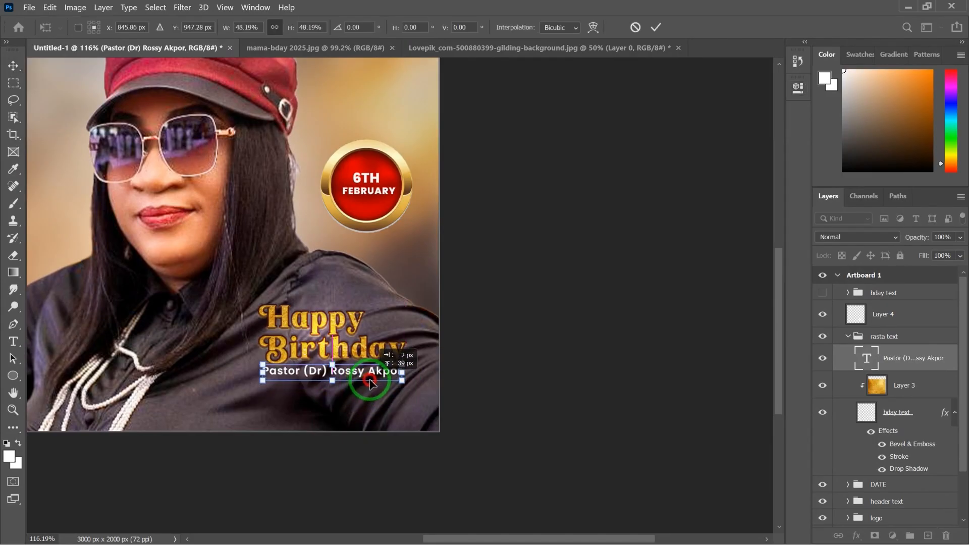
key(Return)
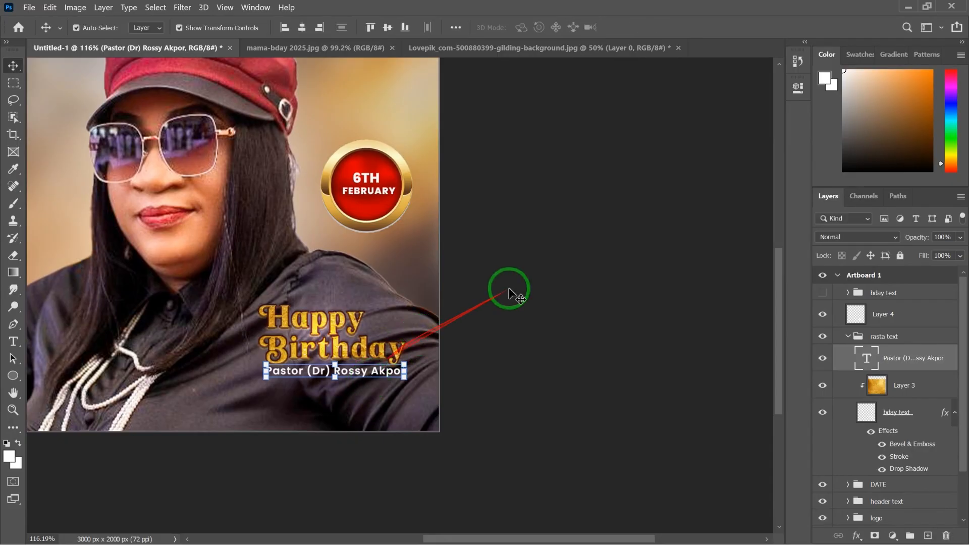
scroll(277, 316, down, 3)
scroll(277, 316, up, 3)
scroll(280, 319, up, 2)
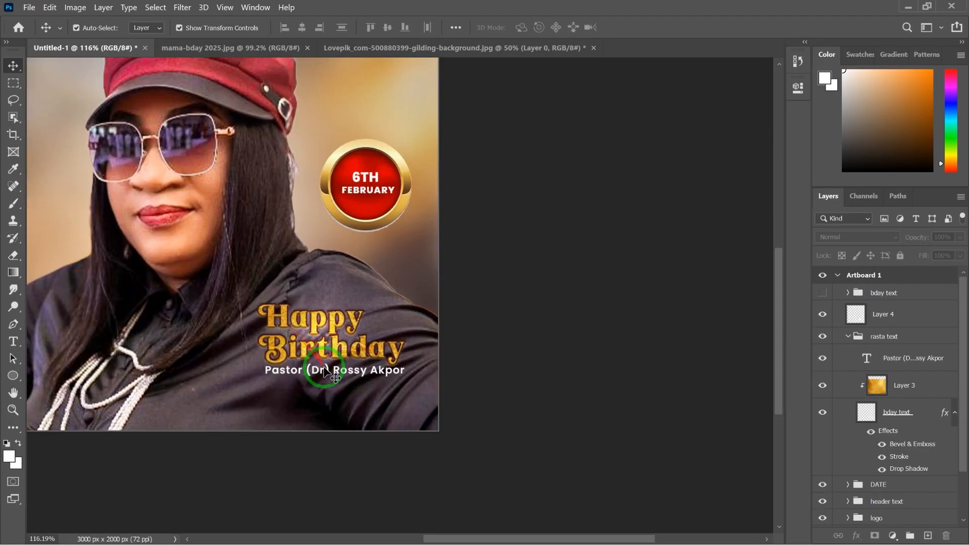
click(280, 319)
click(797, 87)
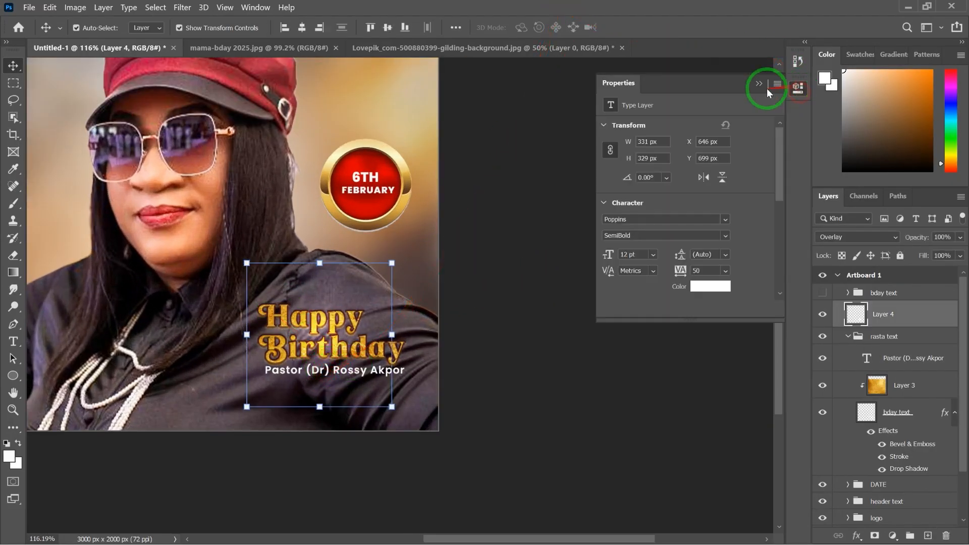
drag(781, 229, 785, 265)
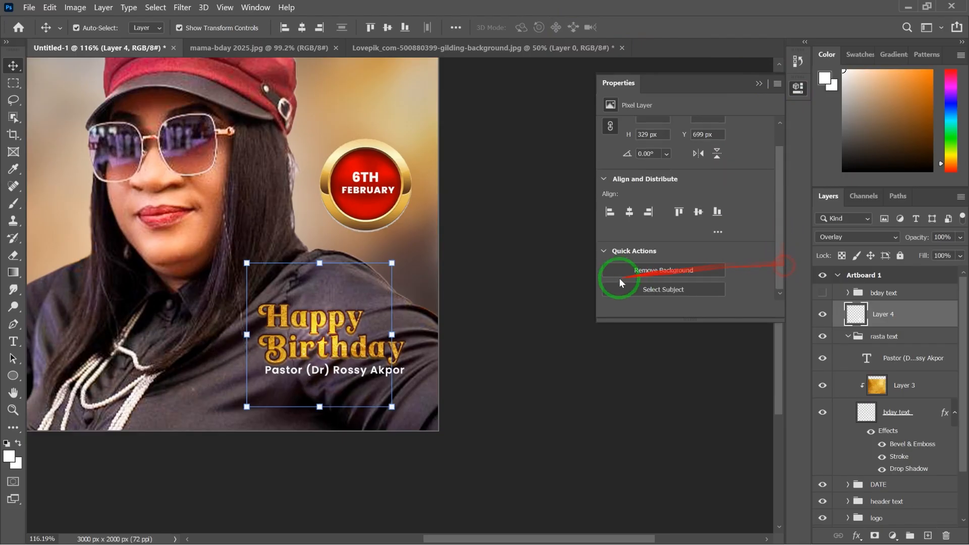
click(501, 353)
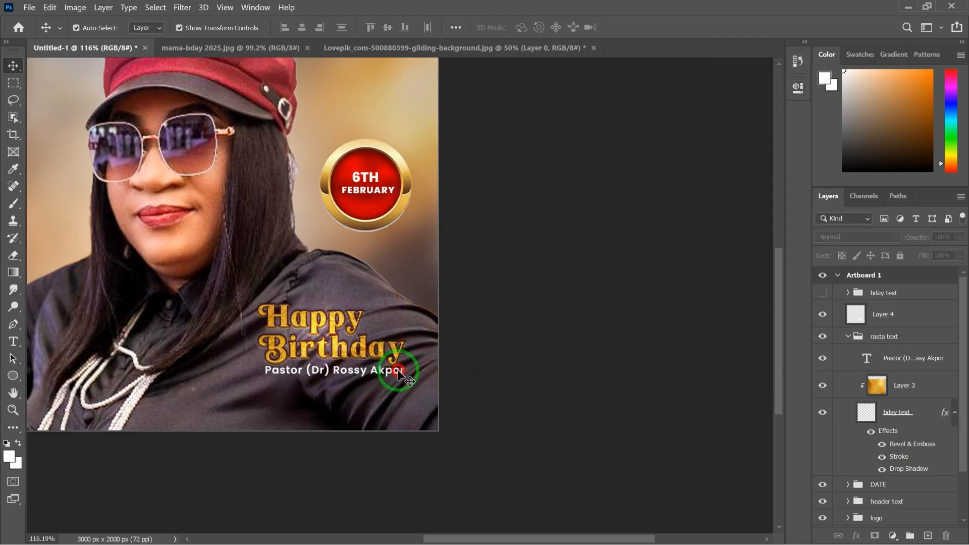
Step: Recolour the celebrant's name text to the tan cda581 sampled from the blurred background
click(398, 371)
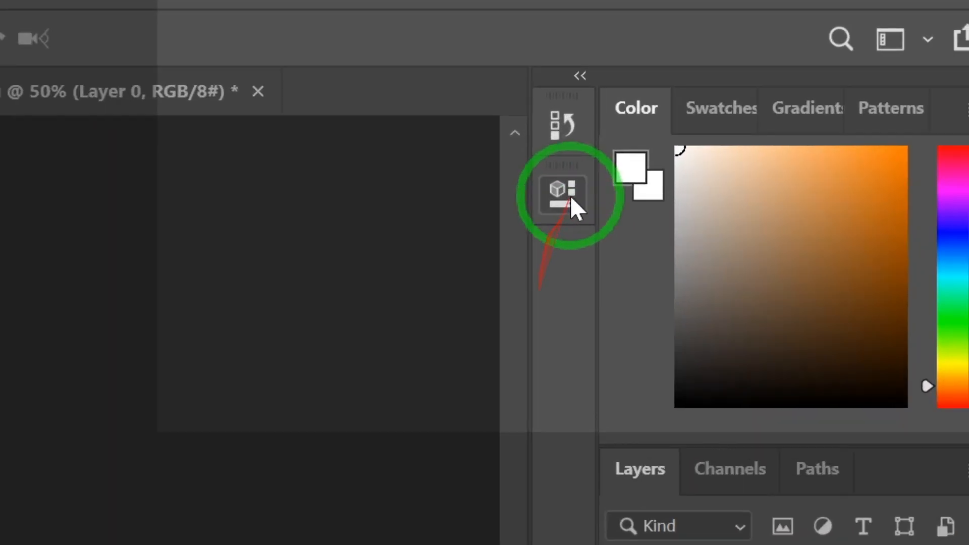
click(798, 88)
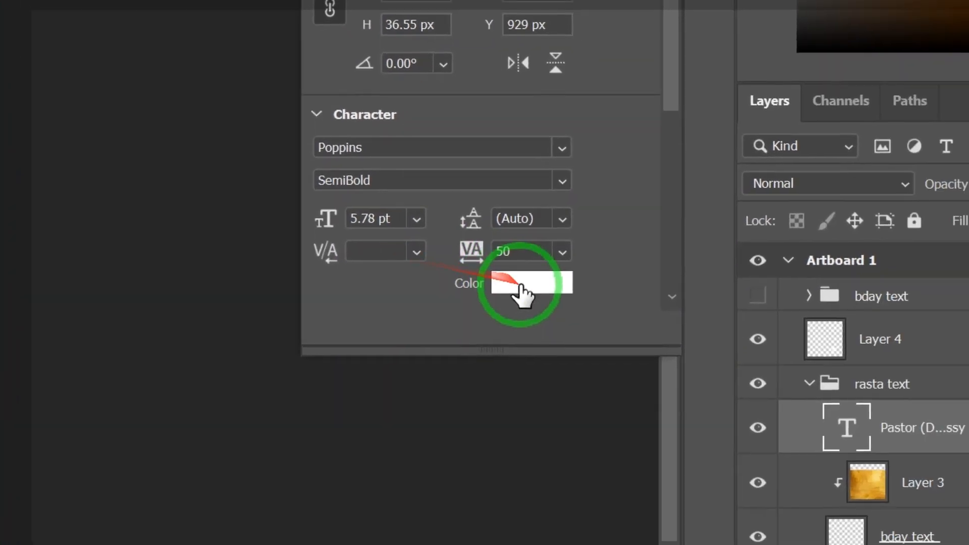
click(626, 308)
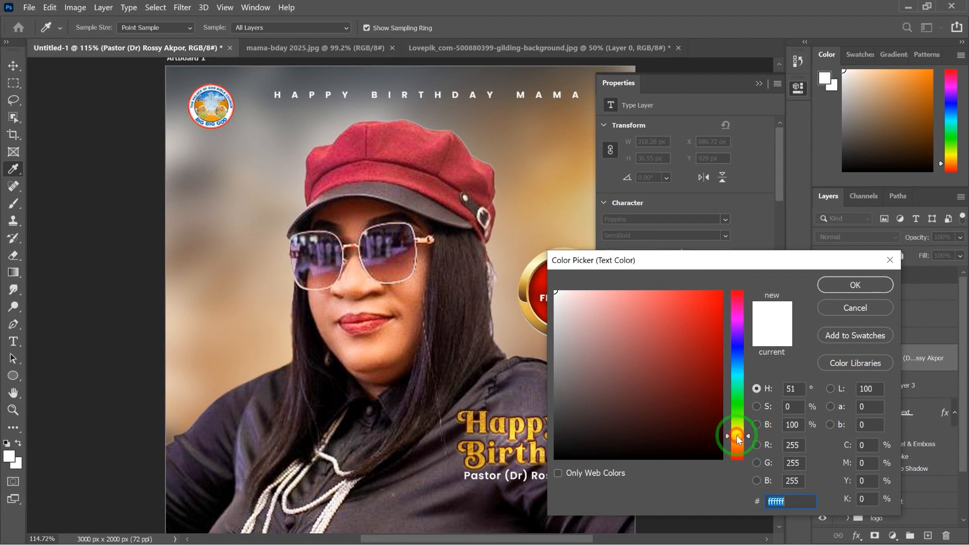
click(737, 437)
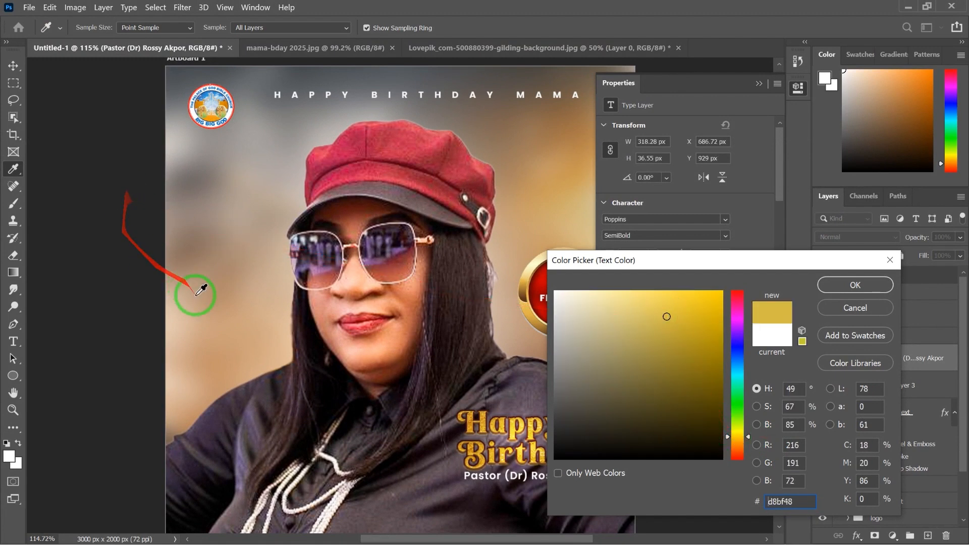
click(210, 322)
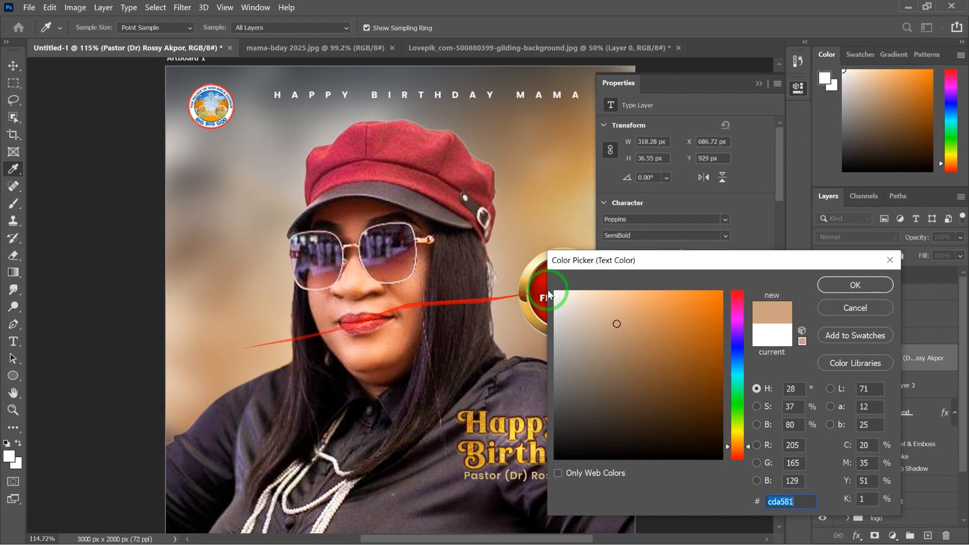
click(835, 286)
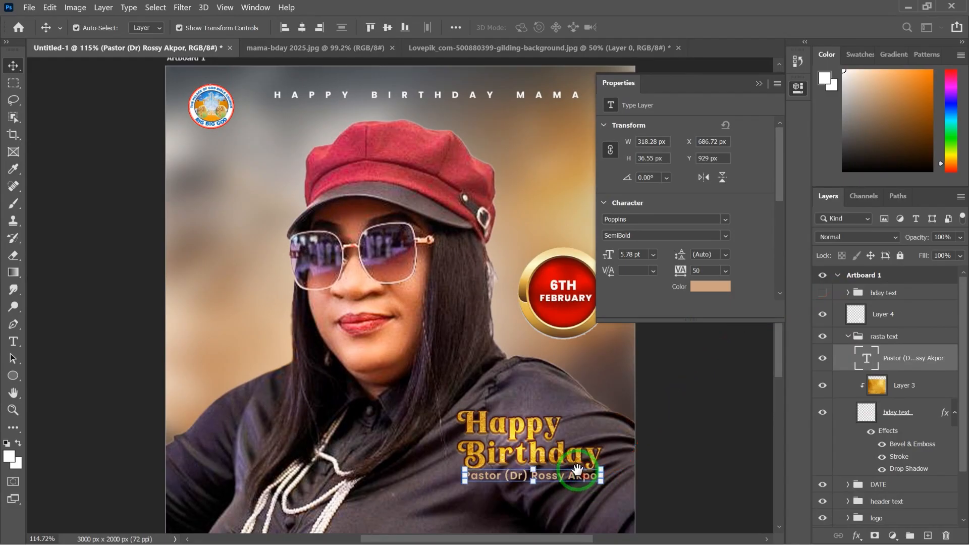
drag(577, 469, 503, 370)
click(798, 89)
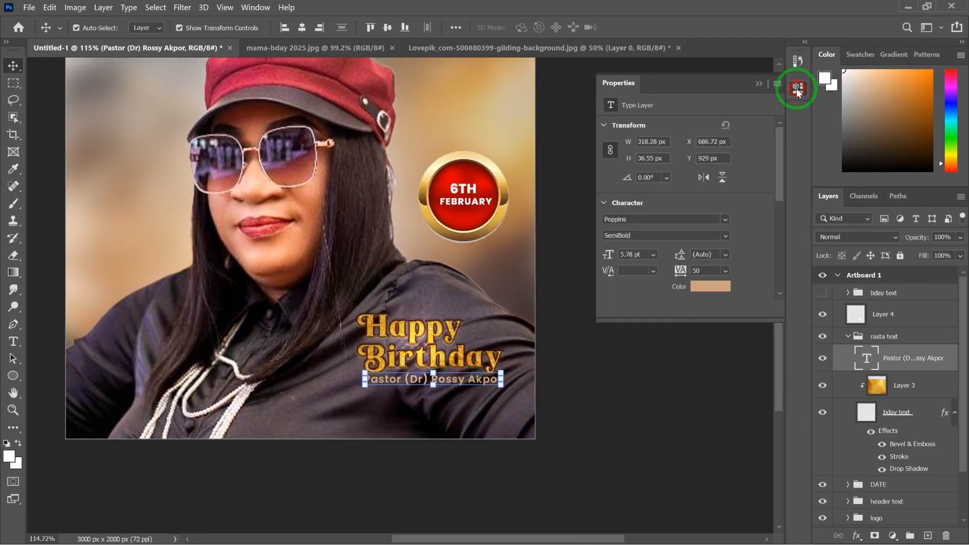
click(710, 286)
click(790, 491)
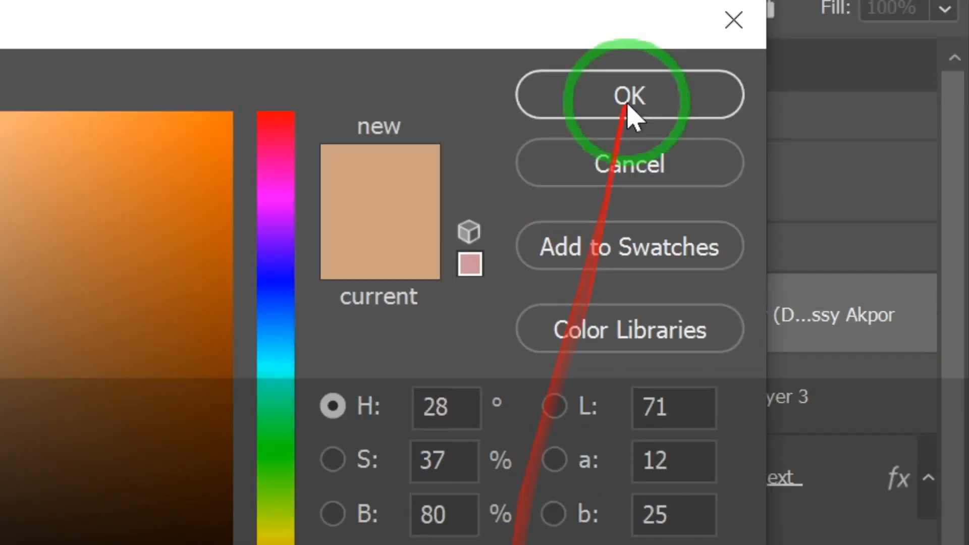
click(628, 260)
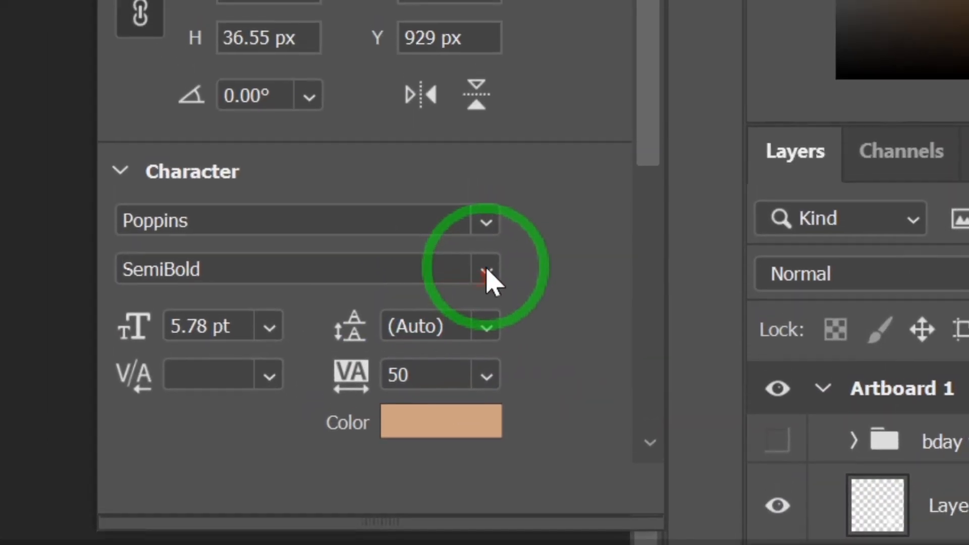
Step: Change the celebrant name's font style to Poppins Bold and deselect the text
click(477, 227)
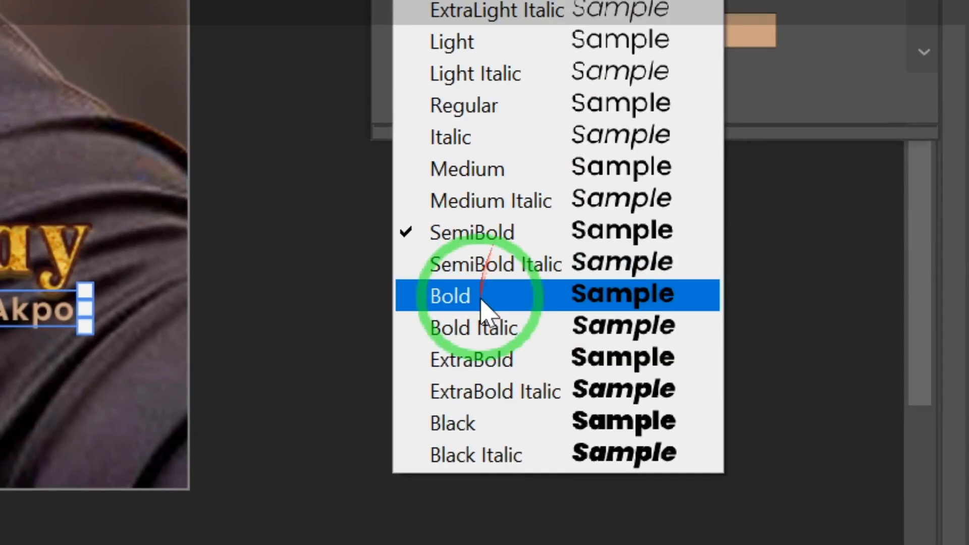
click(477, 323)
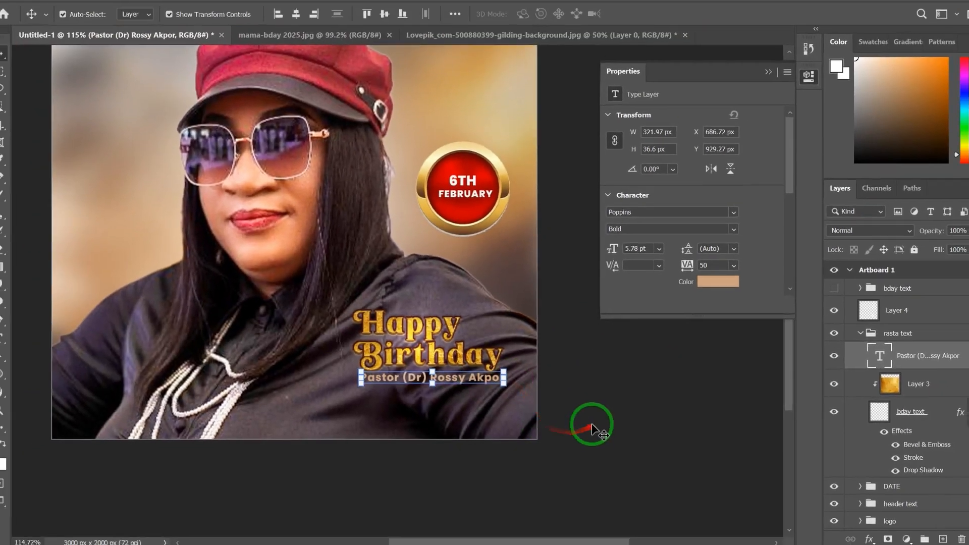
click(769, 364)
scroll(423, 356, down, 8)
click(426, 397)
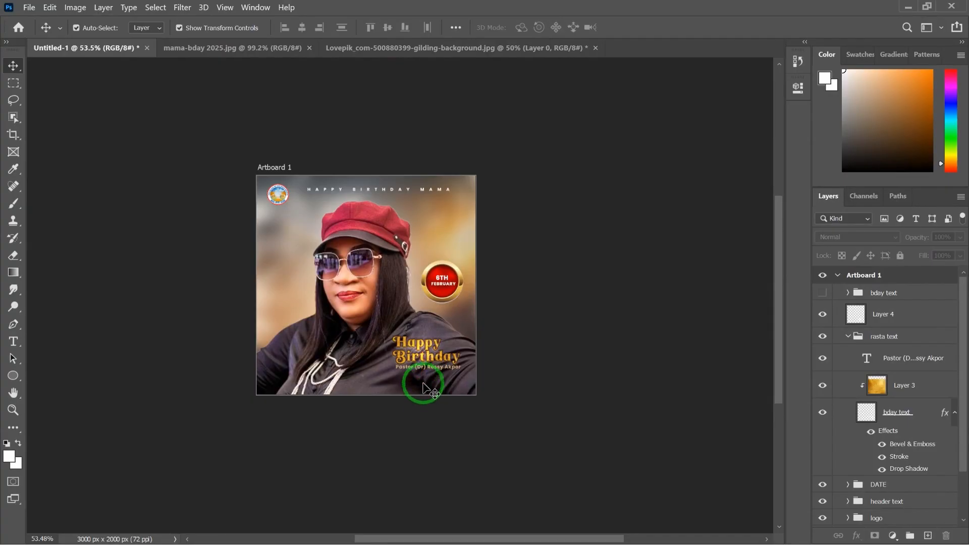
Step: Recolour the celebrant's name text to the lighter tan e2b68e
scroll(423, 389, up, 8)
click(438, 353)
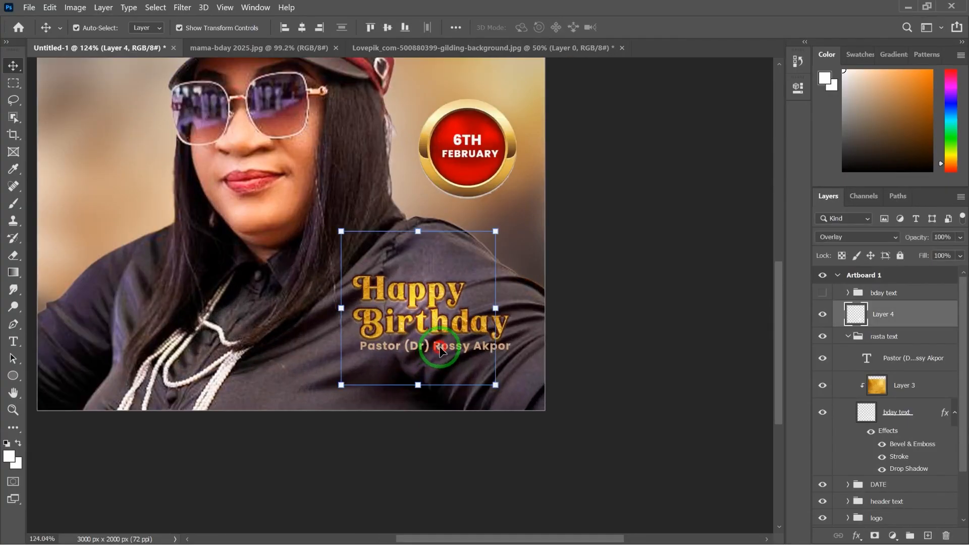
scroll(584, 389, down, 8)
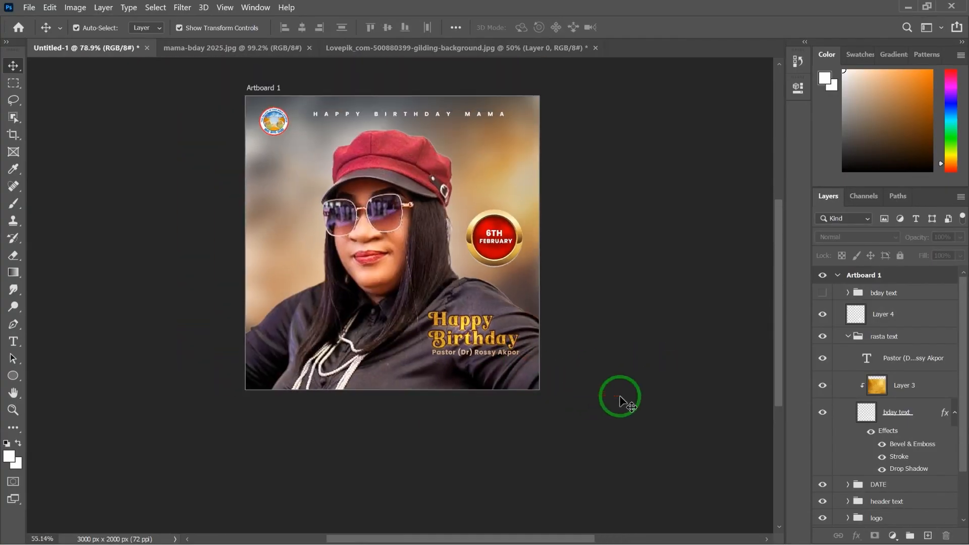
click(620, 400)
scroll(534, 354, up, 9)
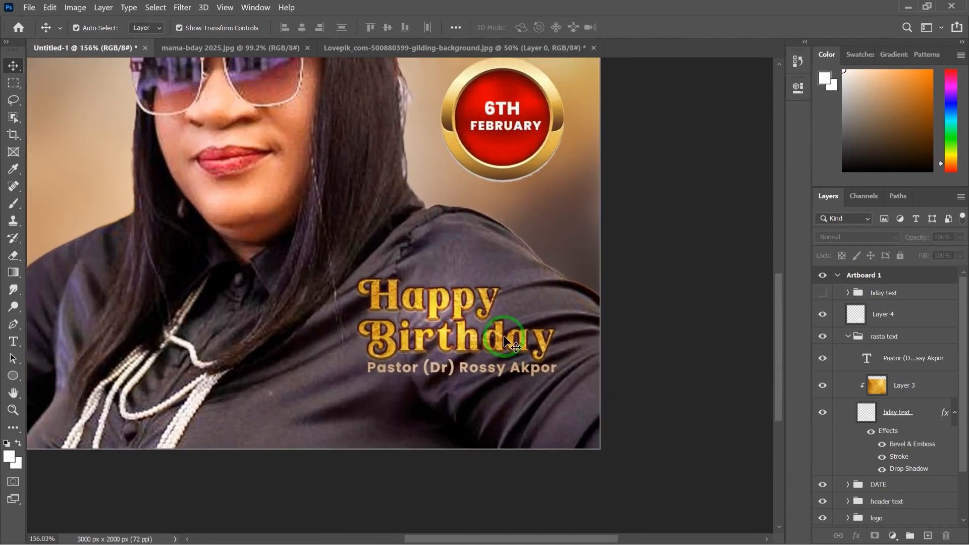
click(520, 374)
click(798, 88)
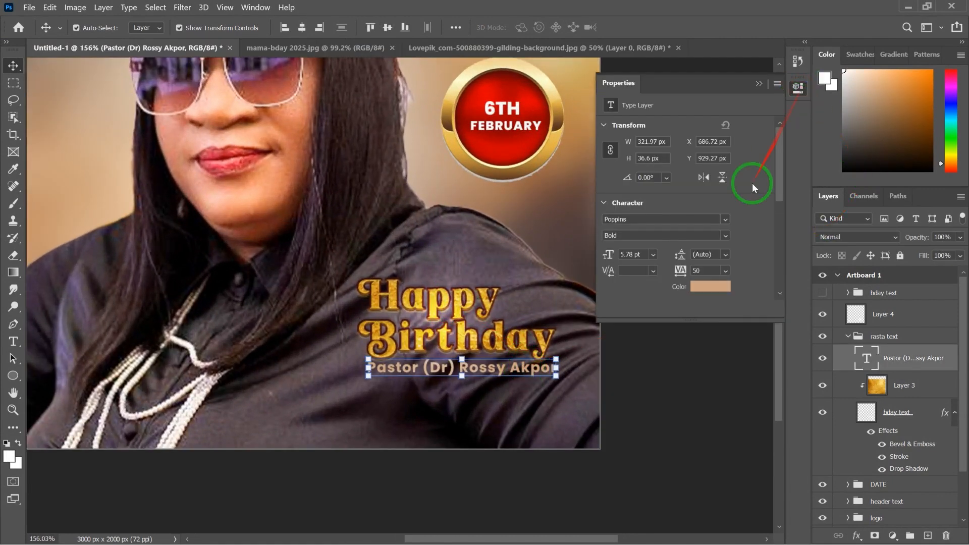
click(710, 292)
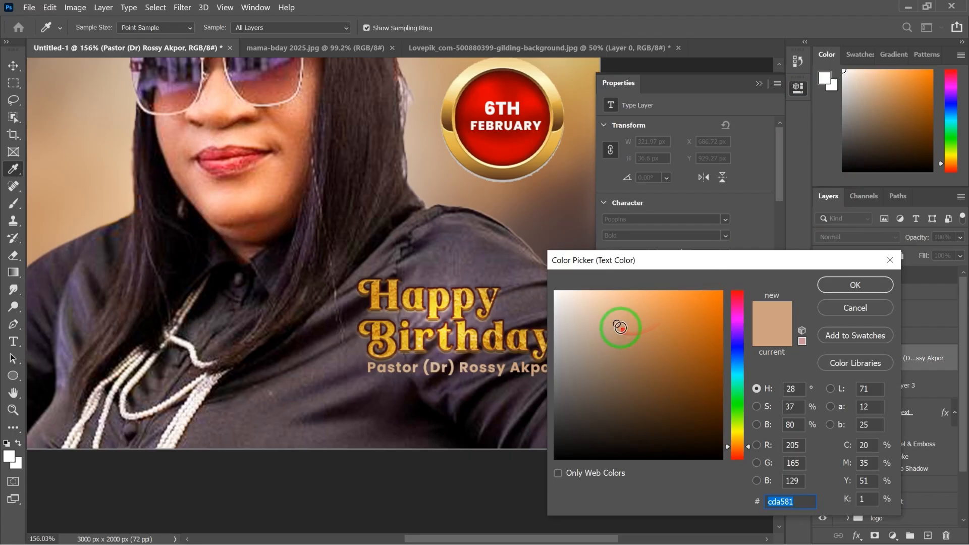
click(617, 311)
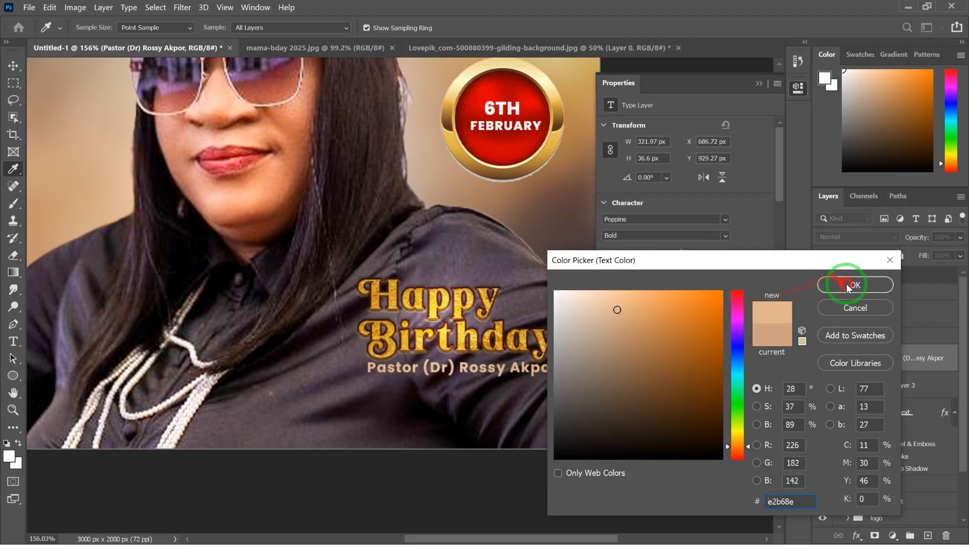
click(848, 285)
scroll(666, 388, down, 4)
click(700, 434)
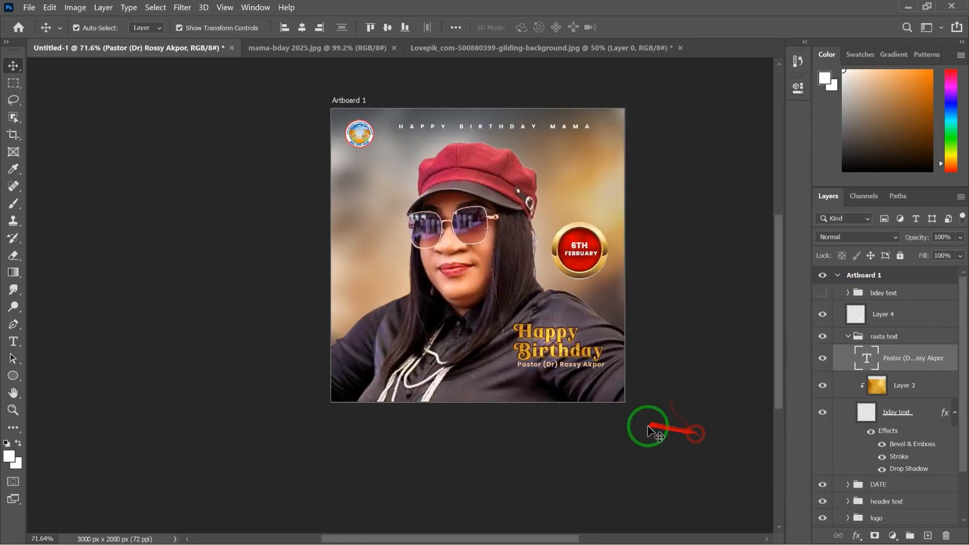
Step: Collapse the rasta text group in the layer stack
drag(520, 352, 438, 326)
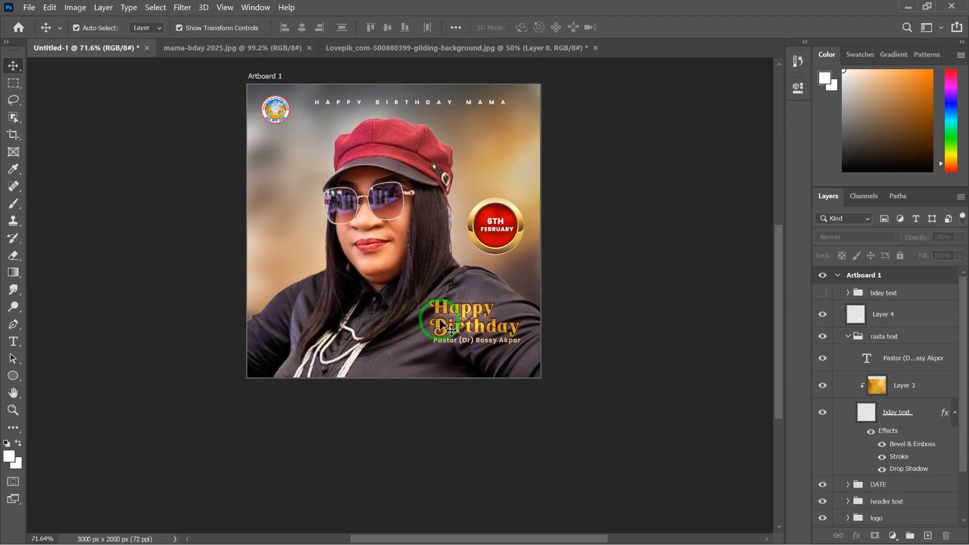
scroll(418, 296, down, 2)
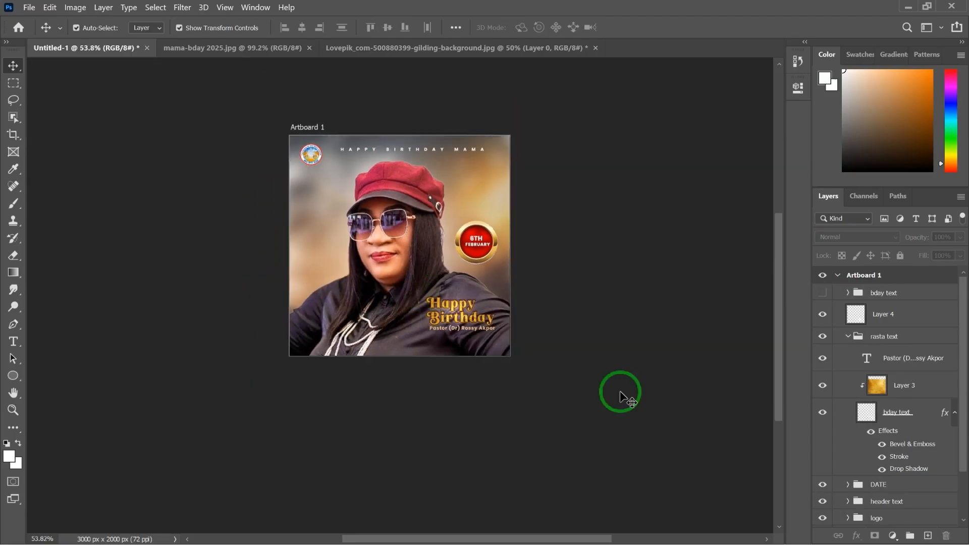
click(848, 336)
scroll(510, 315, up, 7)
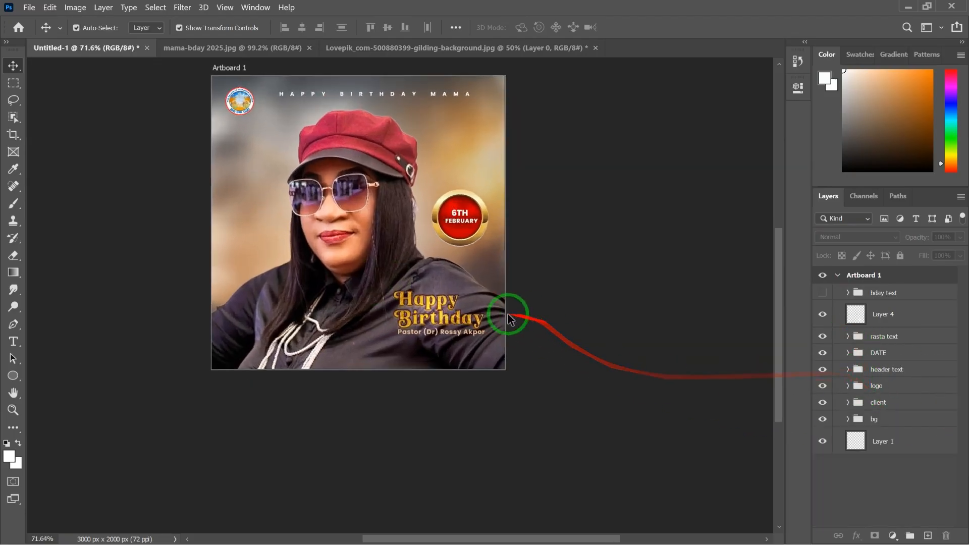
drag(479, 278, 599, 304)
scroll(512, 313, up, 3)
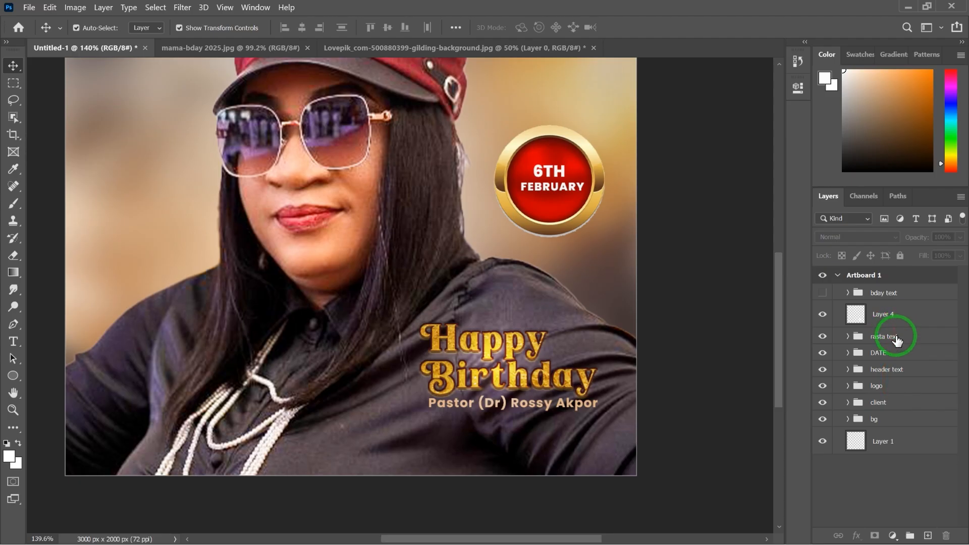
Step: Check the client group by toggling its visibility, and add a new empty layer directly above it
click(901, 315)
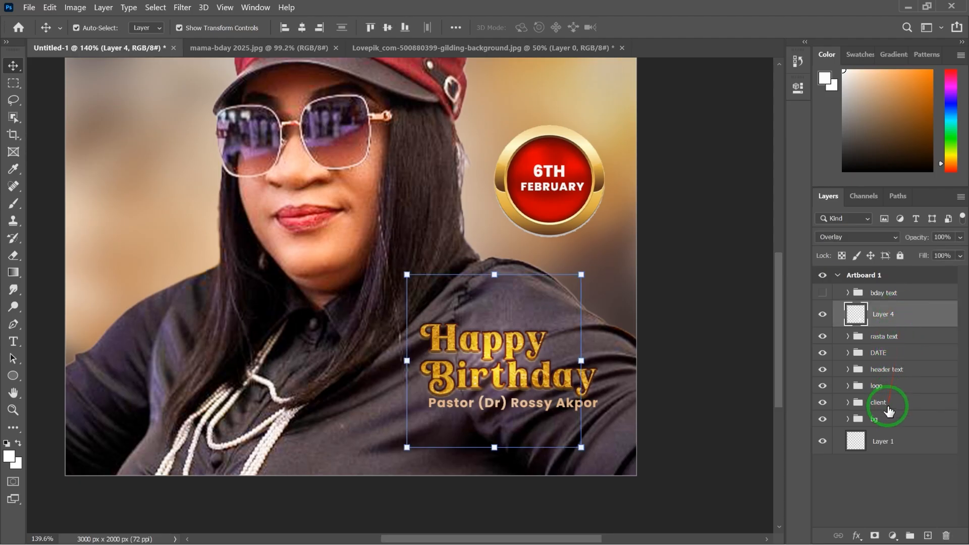
click(888, 408)
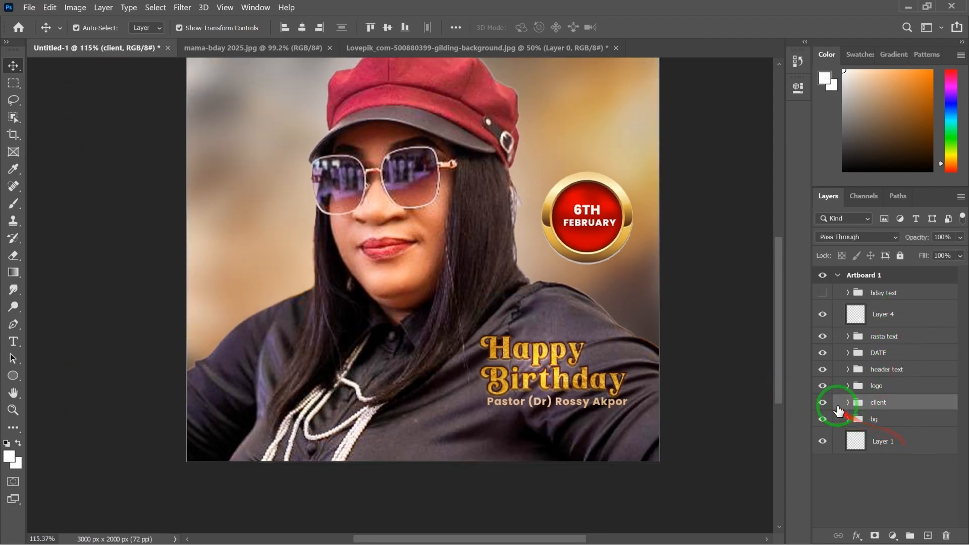
click(823, 402)
click(823, 403)
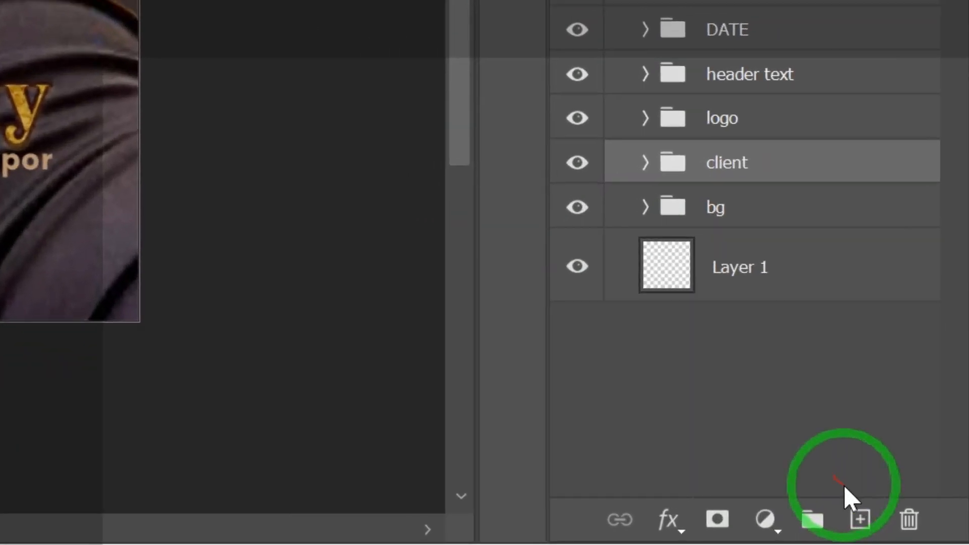
click(927, 535)
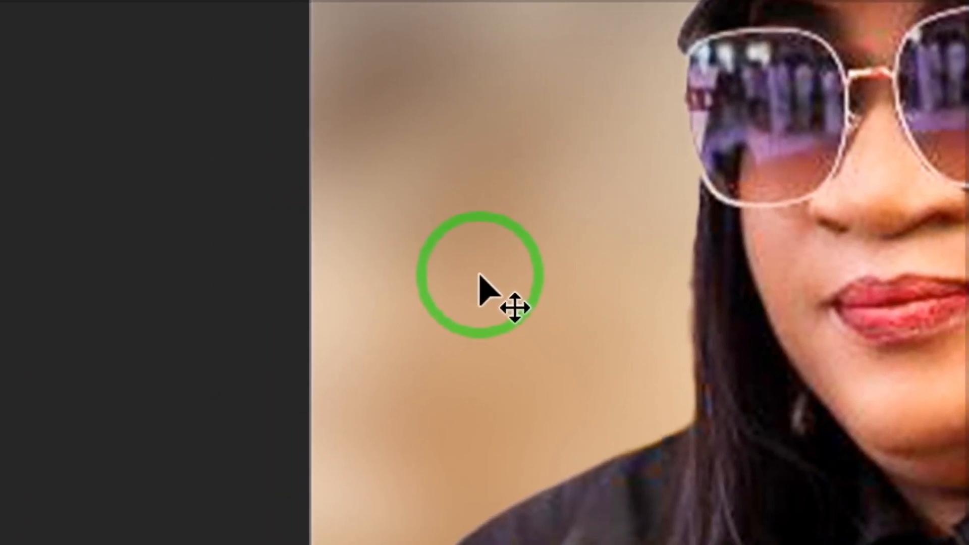
Step: Set the Brush's foreground colour to light gold fbdc98, sampling the date badge's gold rim and lightening it
key(b)
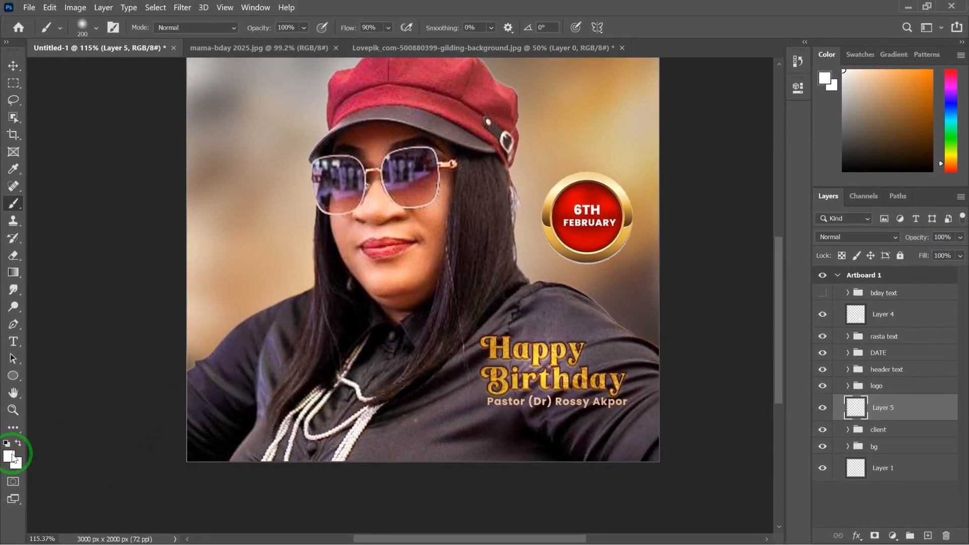
click(13, 457)
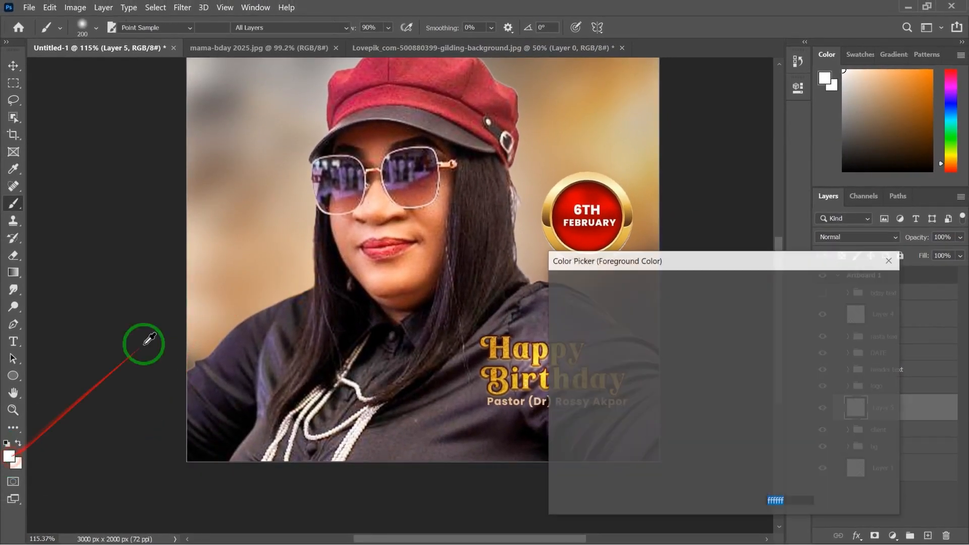
click(593, 181)
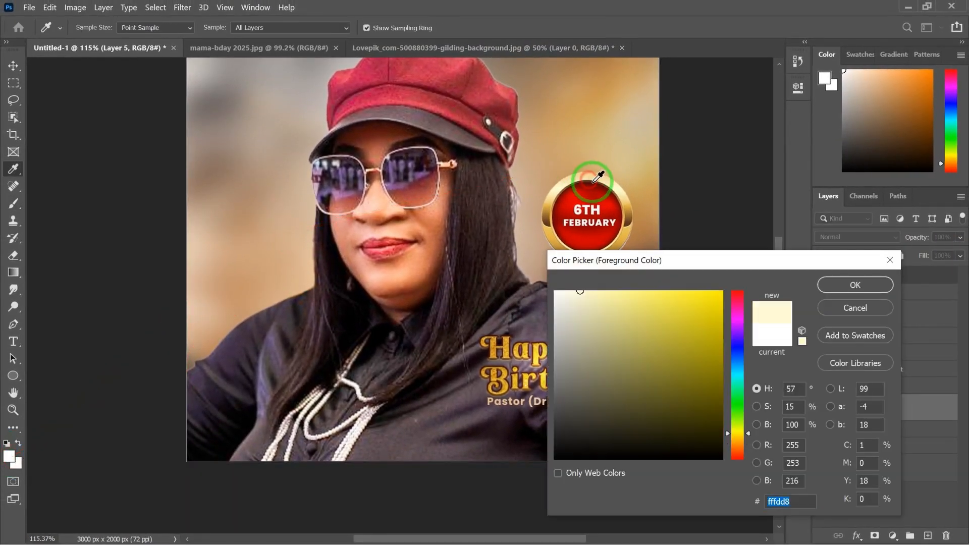
drag(579, 293, 594, 299)
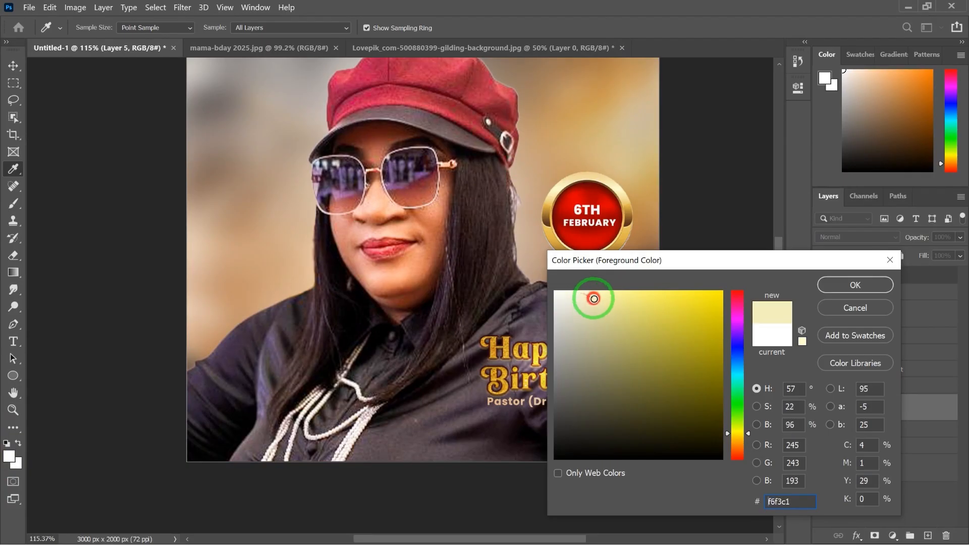
drag(625, 238, 616, 248)
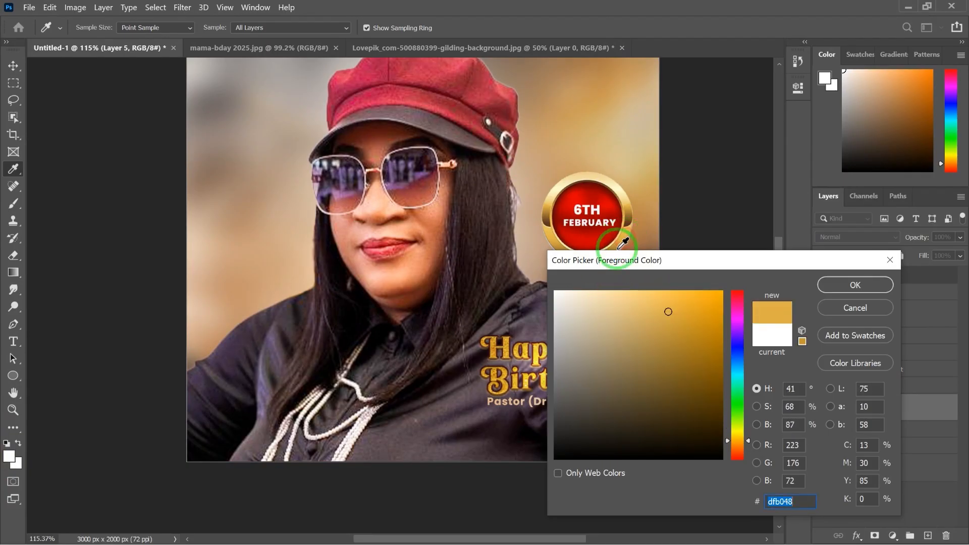
drag(650, 305, 622, 293)
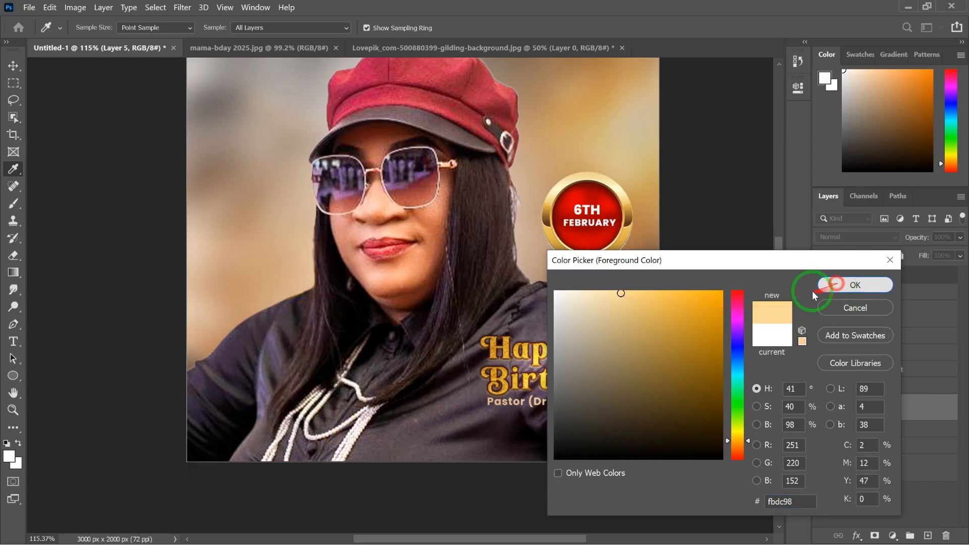
click(834, 285)
Step: Paint a single soft 300 px glow dab over the hair edge left of the cheek on the new layer
key(b)
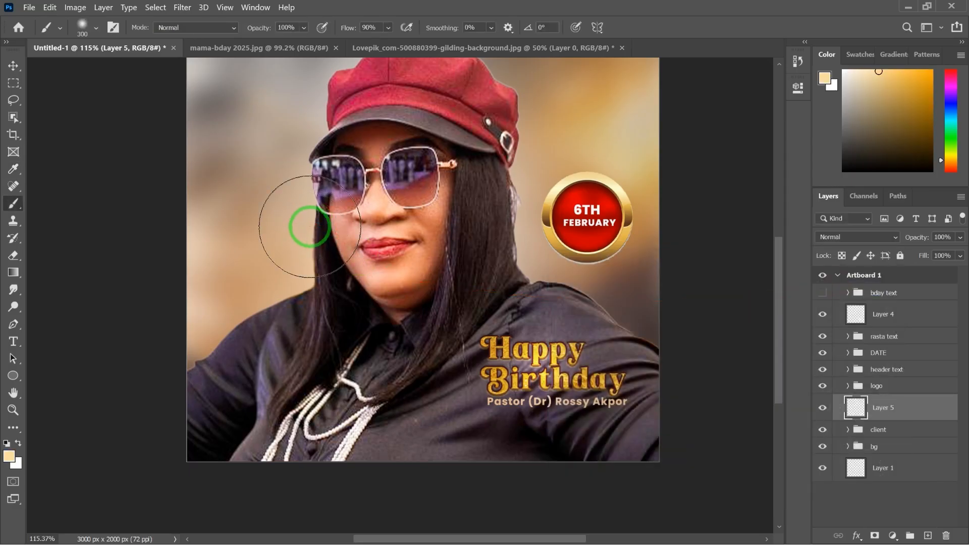
click(299, 236)
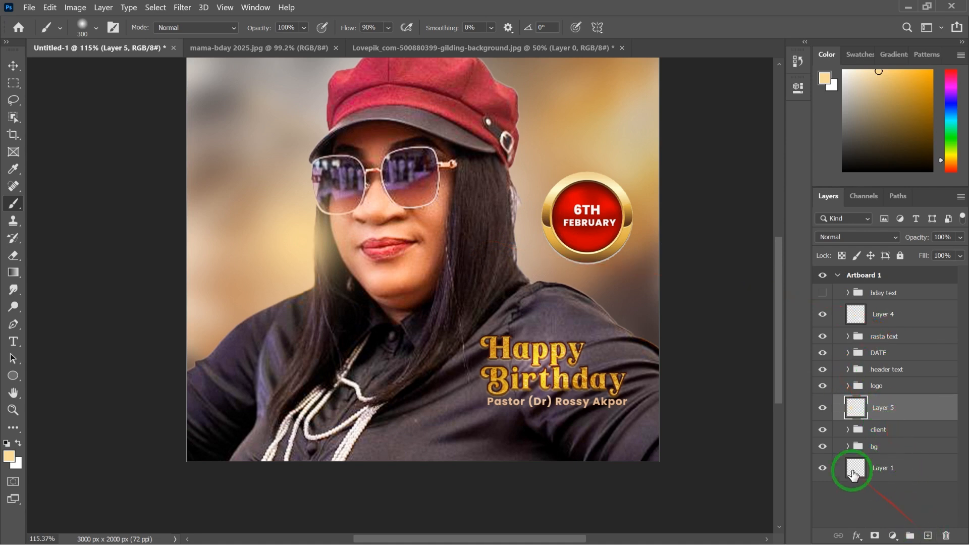
click(926, 536)
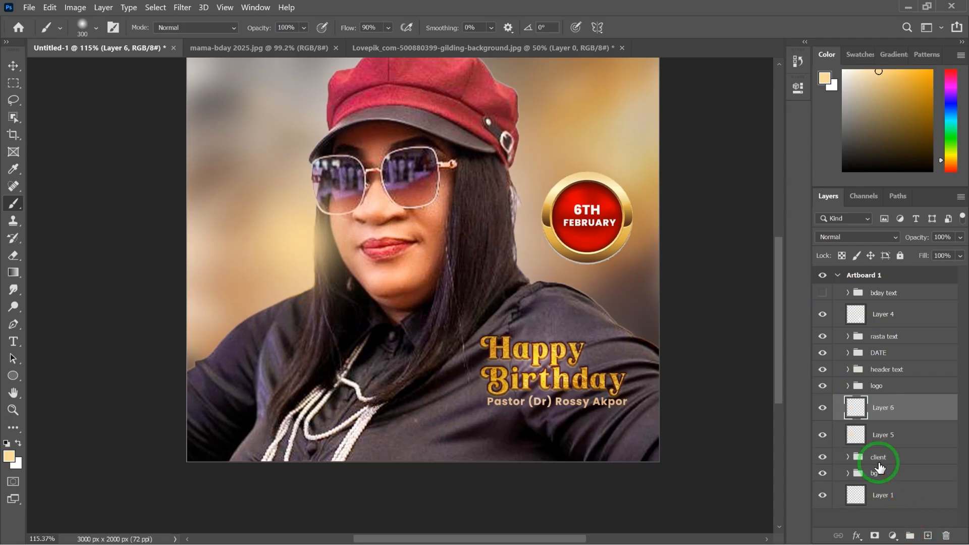
key(Delete)
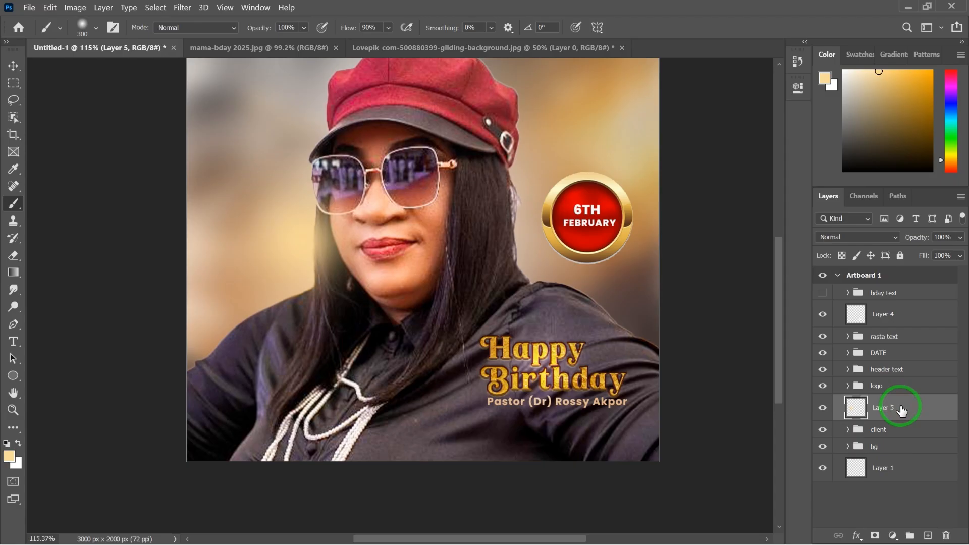
Step: Duplicate the glow layer and move the copy to the hair's opposite edge, between the face and the date badge
key(ctrl+j)
key(v)
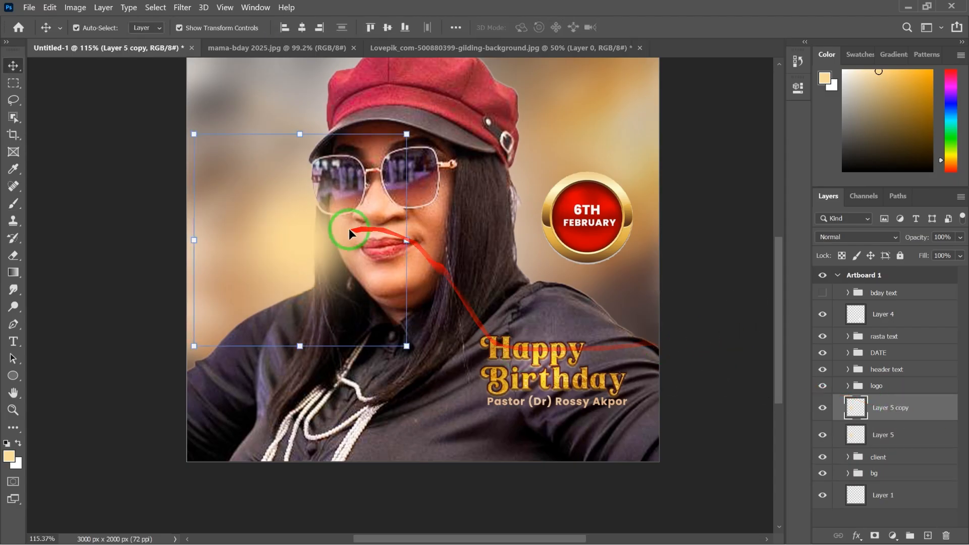
drag(350, 233, 513, 218)
scroll(495, 258, down, 3)
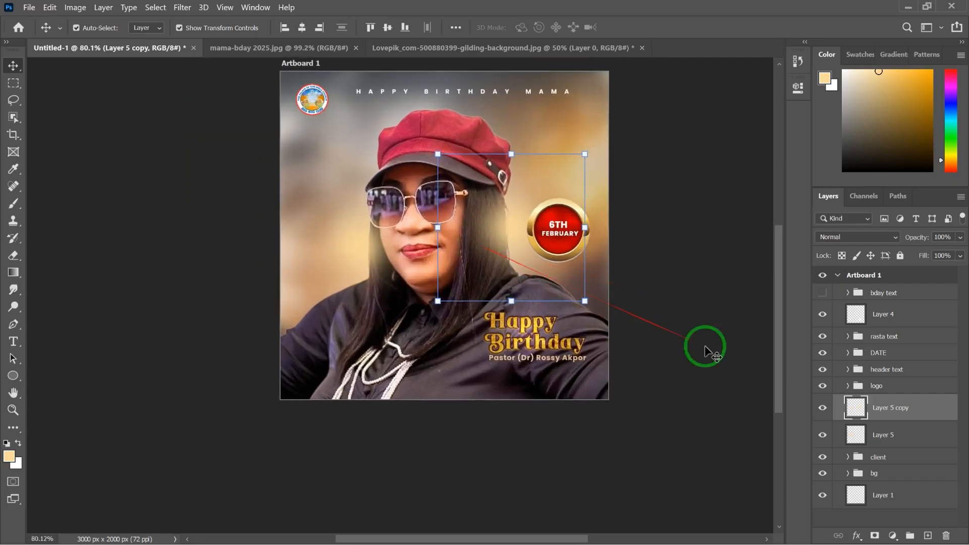
drag(557, 317, 515, 316)
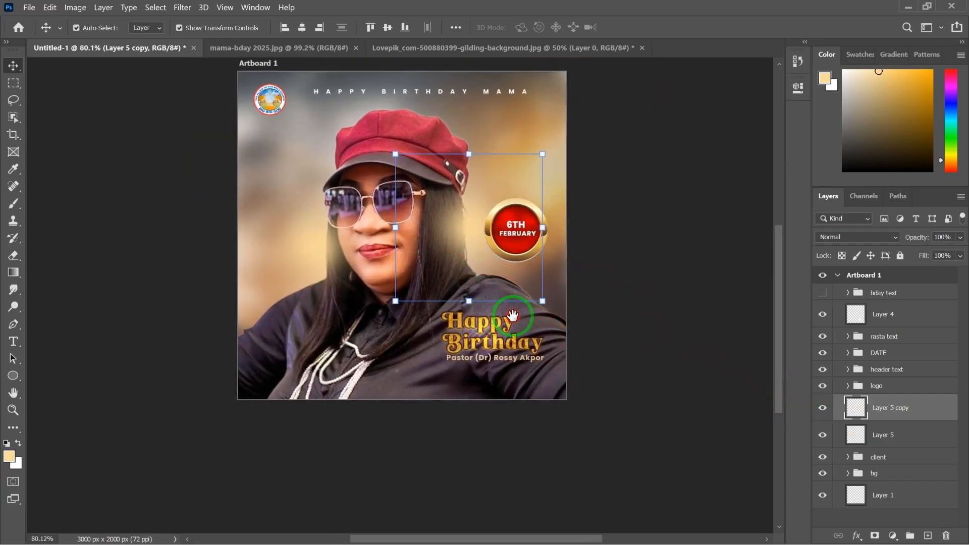
Step: Compare the flyer with and without the two glow layers by toggling their visibility
click(822, 408)
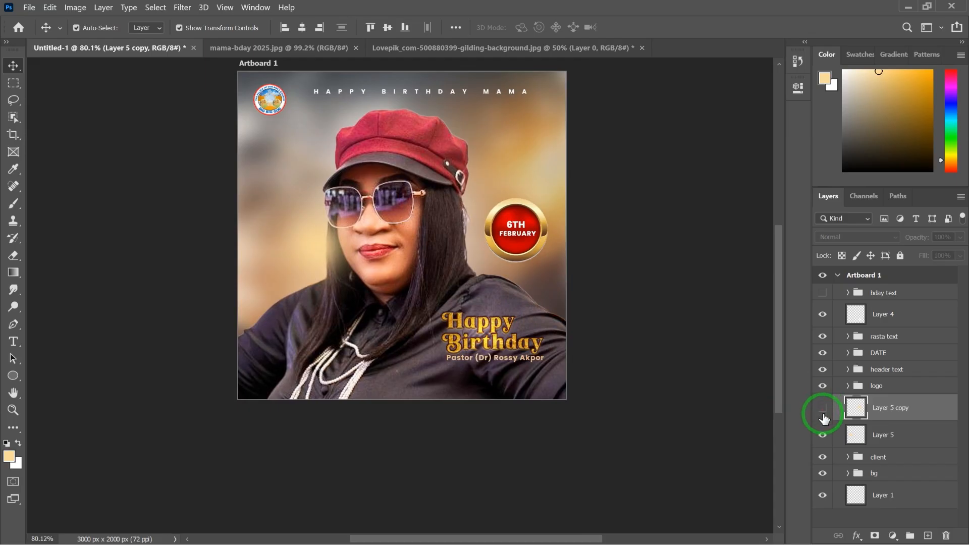
click(823, 434)
click(824, 435)
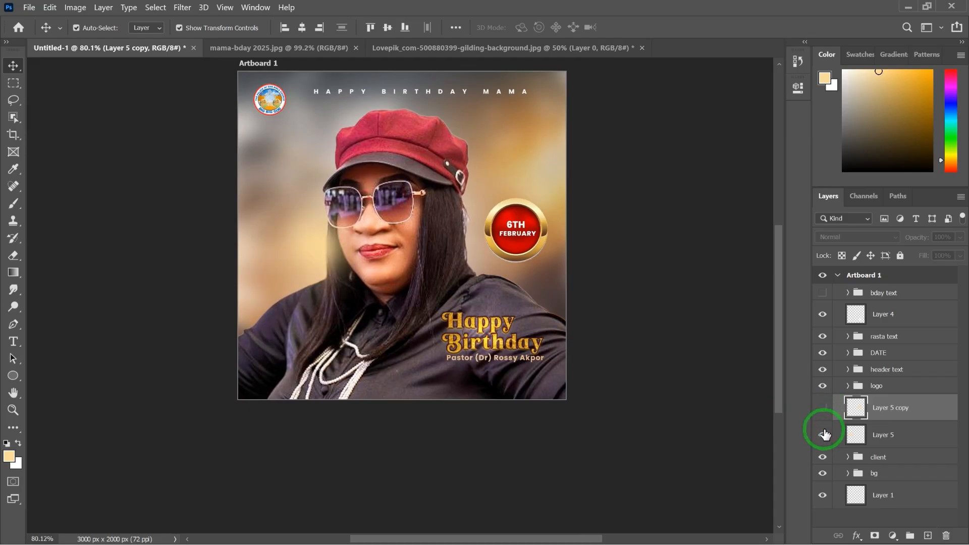
click(823, 408)
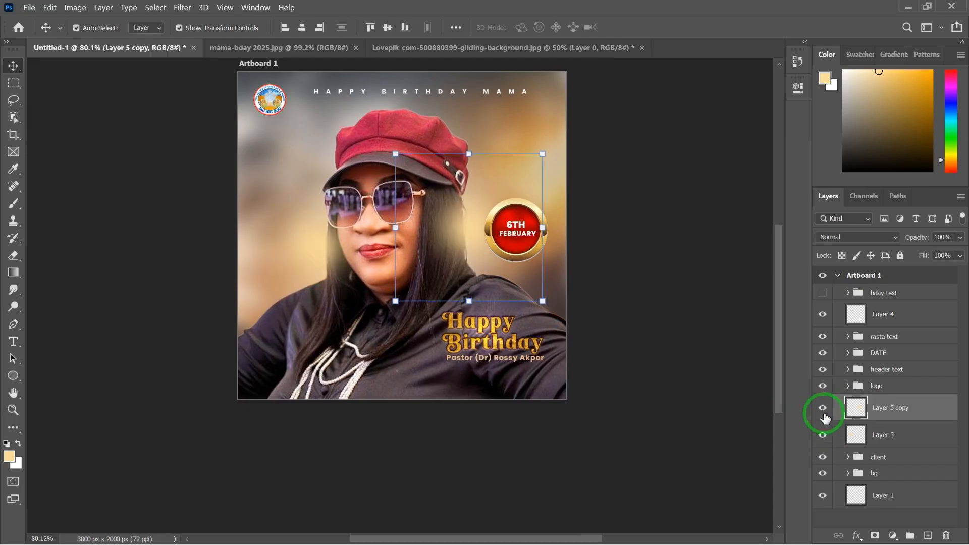
click(823, 407)
click(823, 408)
Step: Enlarge the original glow on Layer 5 to about 103% and shift it slightly down and inward toward the cheek
click(869, 435)
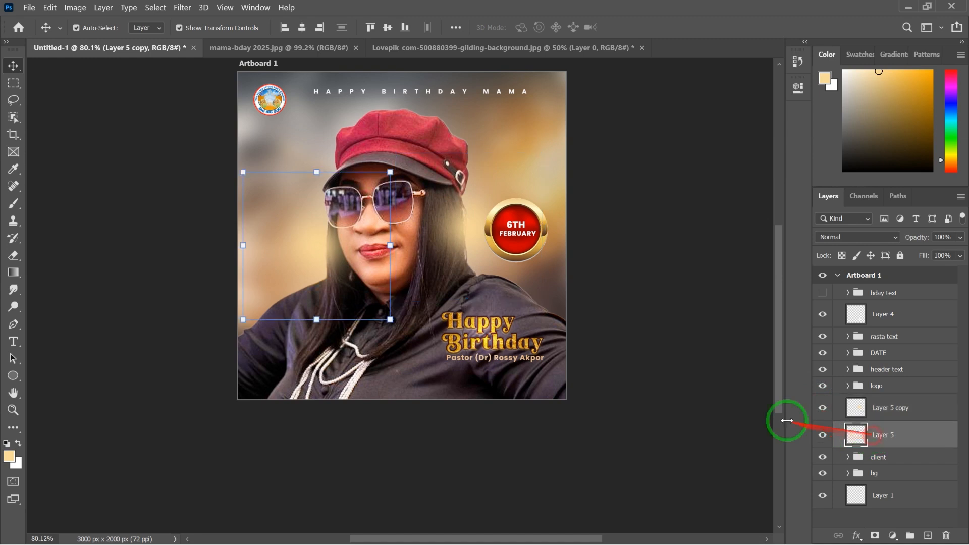
scroll(303, 290, up, 3)
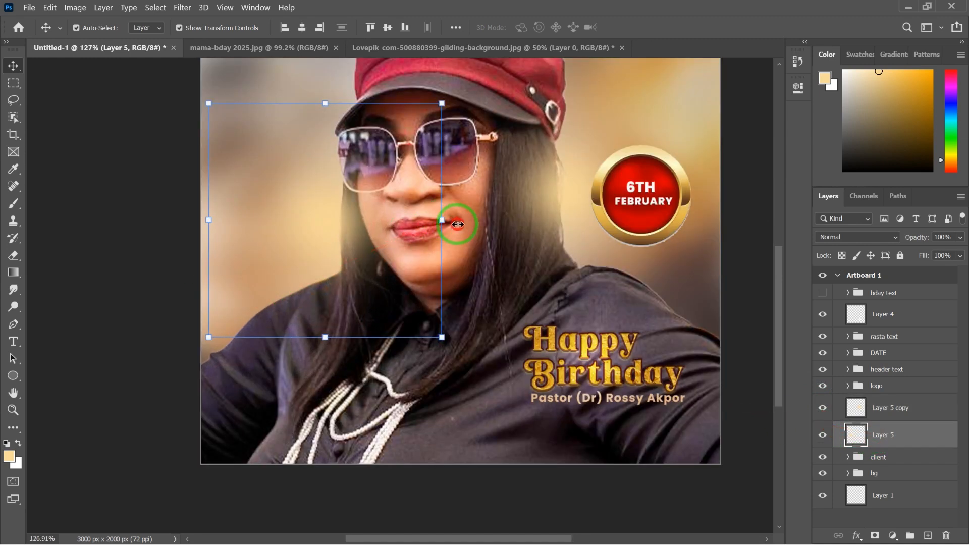
mouse_move(458, 225)
mouse_down()
mouse_move(469, 223)
mouse_move(454, 231)
mouse_up()
mouse_move(320, 223)
mouse_down()
mouse_move(331, 251)
mouse_move(329, 232)
mouse_up()
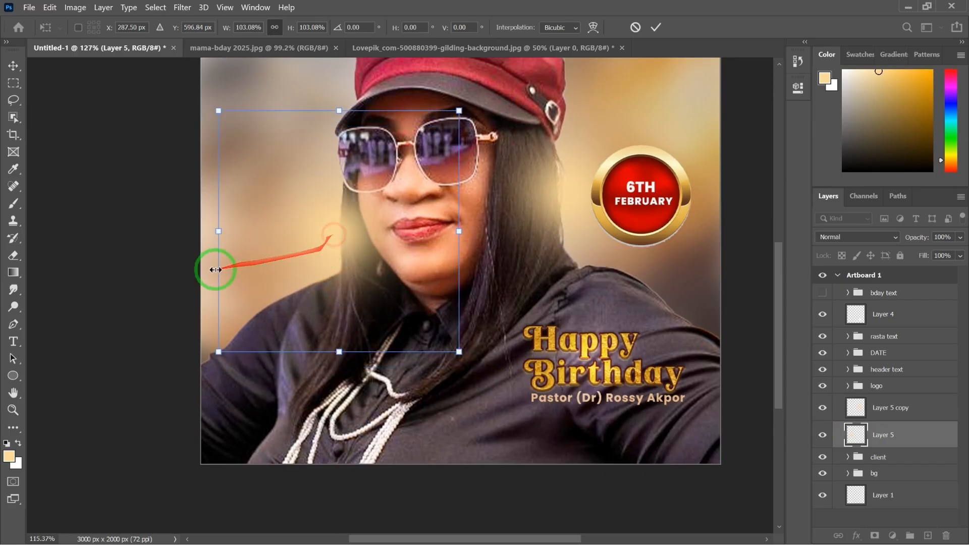
scroll(119, 275, down, 3)
click(656, 27)
click(584, 205)
Step: Examine the whole flyer up close and at a distance, checking how the golden glows blend along both hair edges
scroll(308, 248, up, 2)
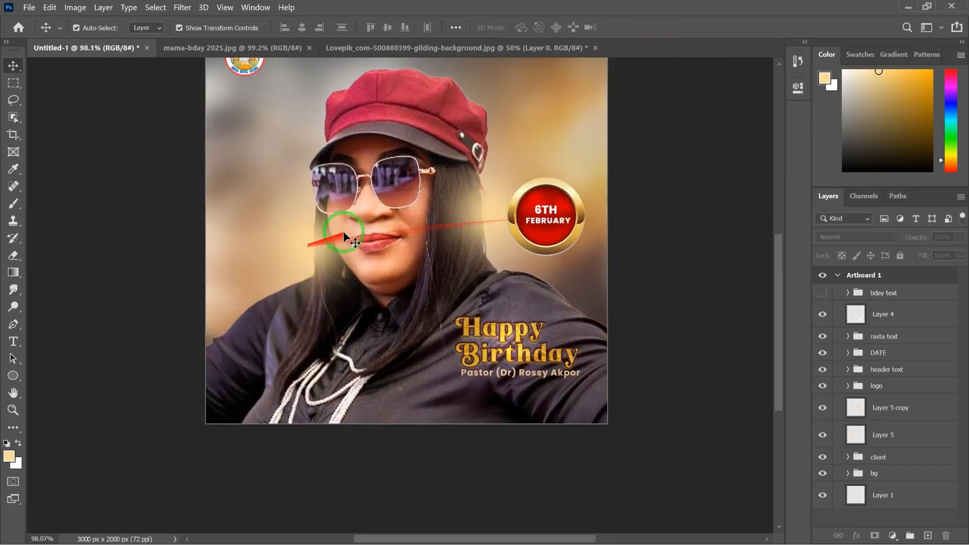
drag(387, 273, 387, 283)
scroll(387, 273, up, 2)
scroll(387, 270, down, 2)
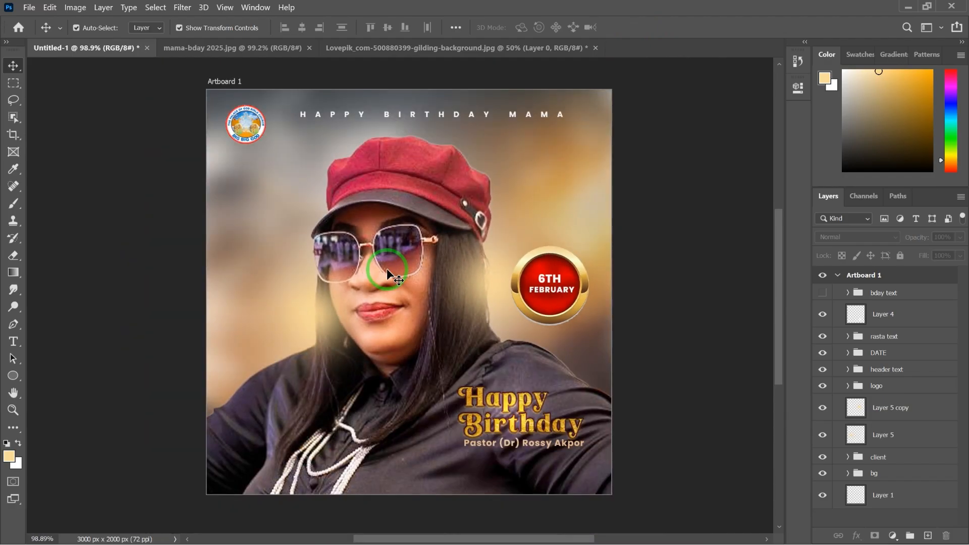
scroll(655, 273, down, 3)
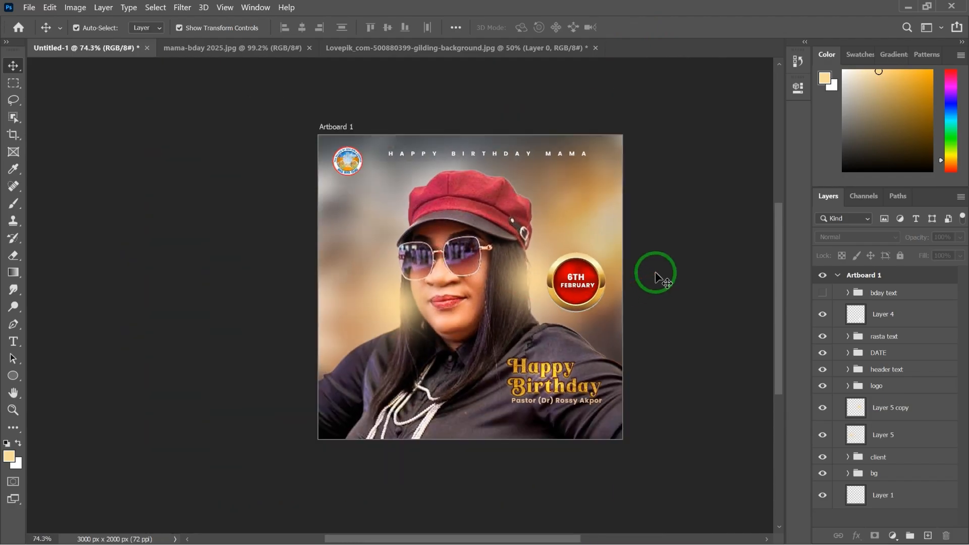
scroll(674, 277, up, 3)
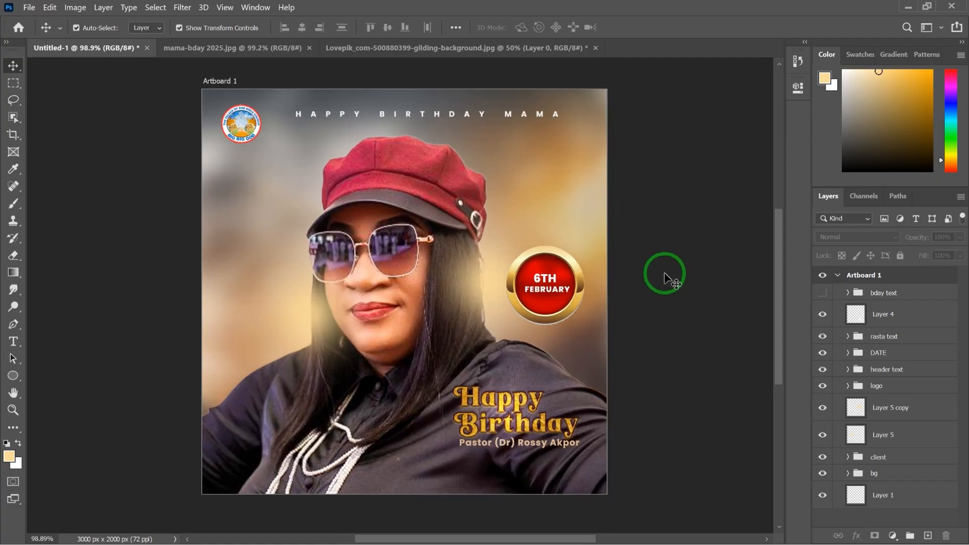
scroll(664, 277, down, 3)
drag(577, 298, 576, 298)
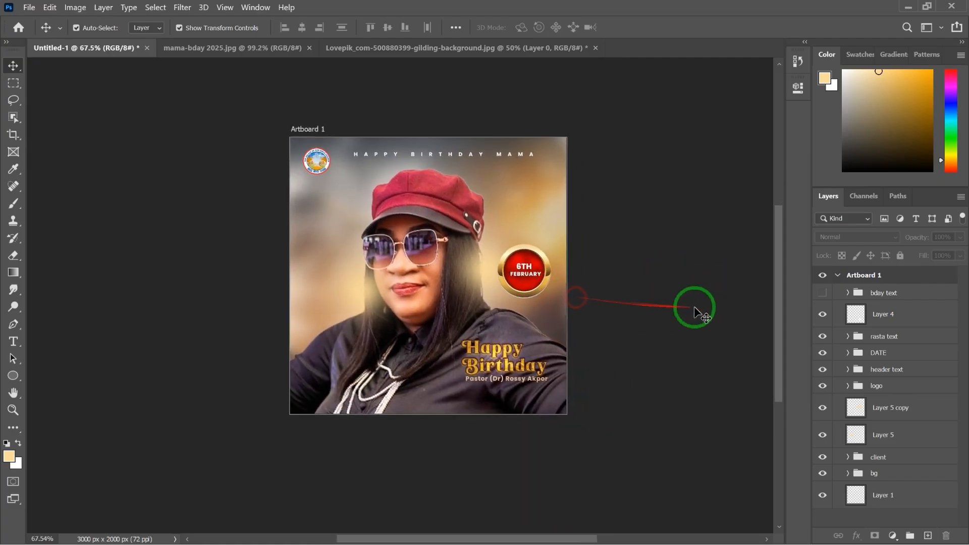
scroll(597, 296, up, 5)
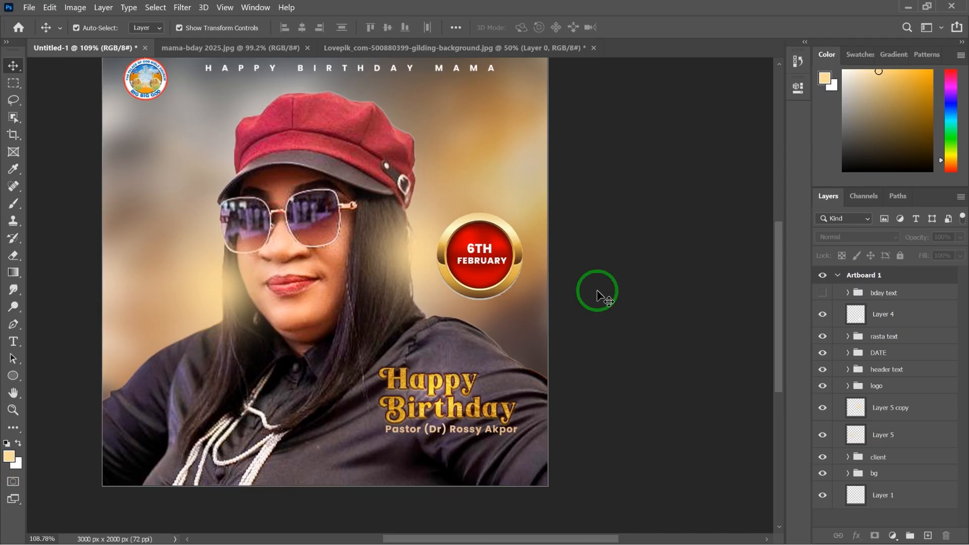
scroll(670, 280, down, 4)
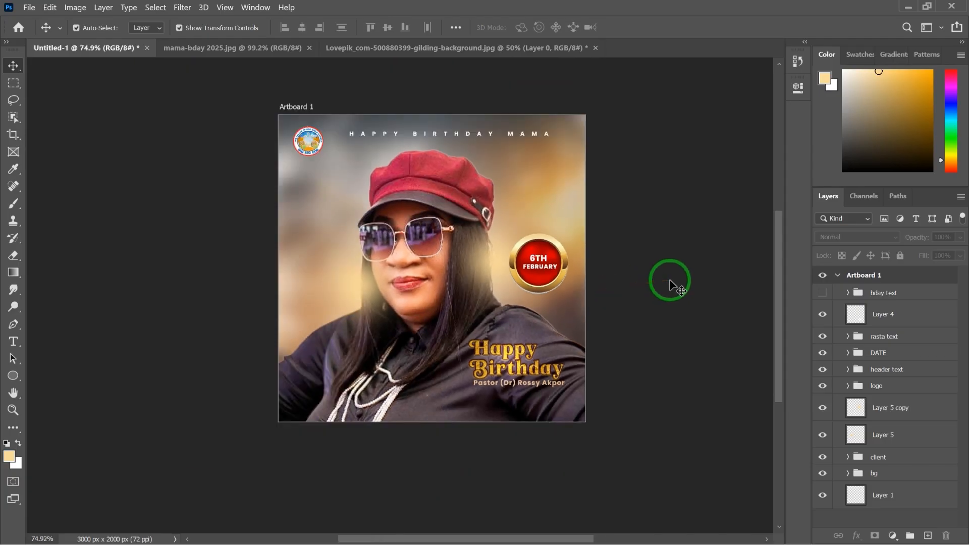